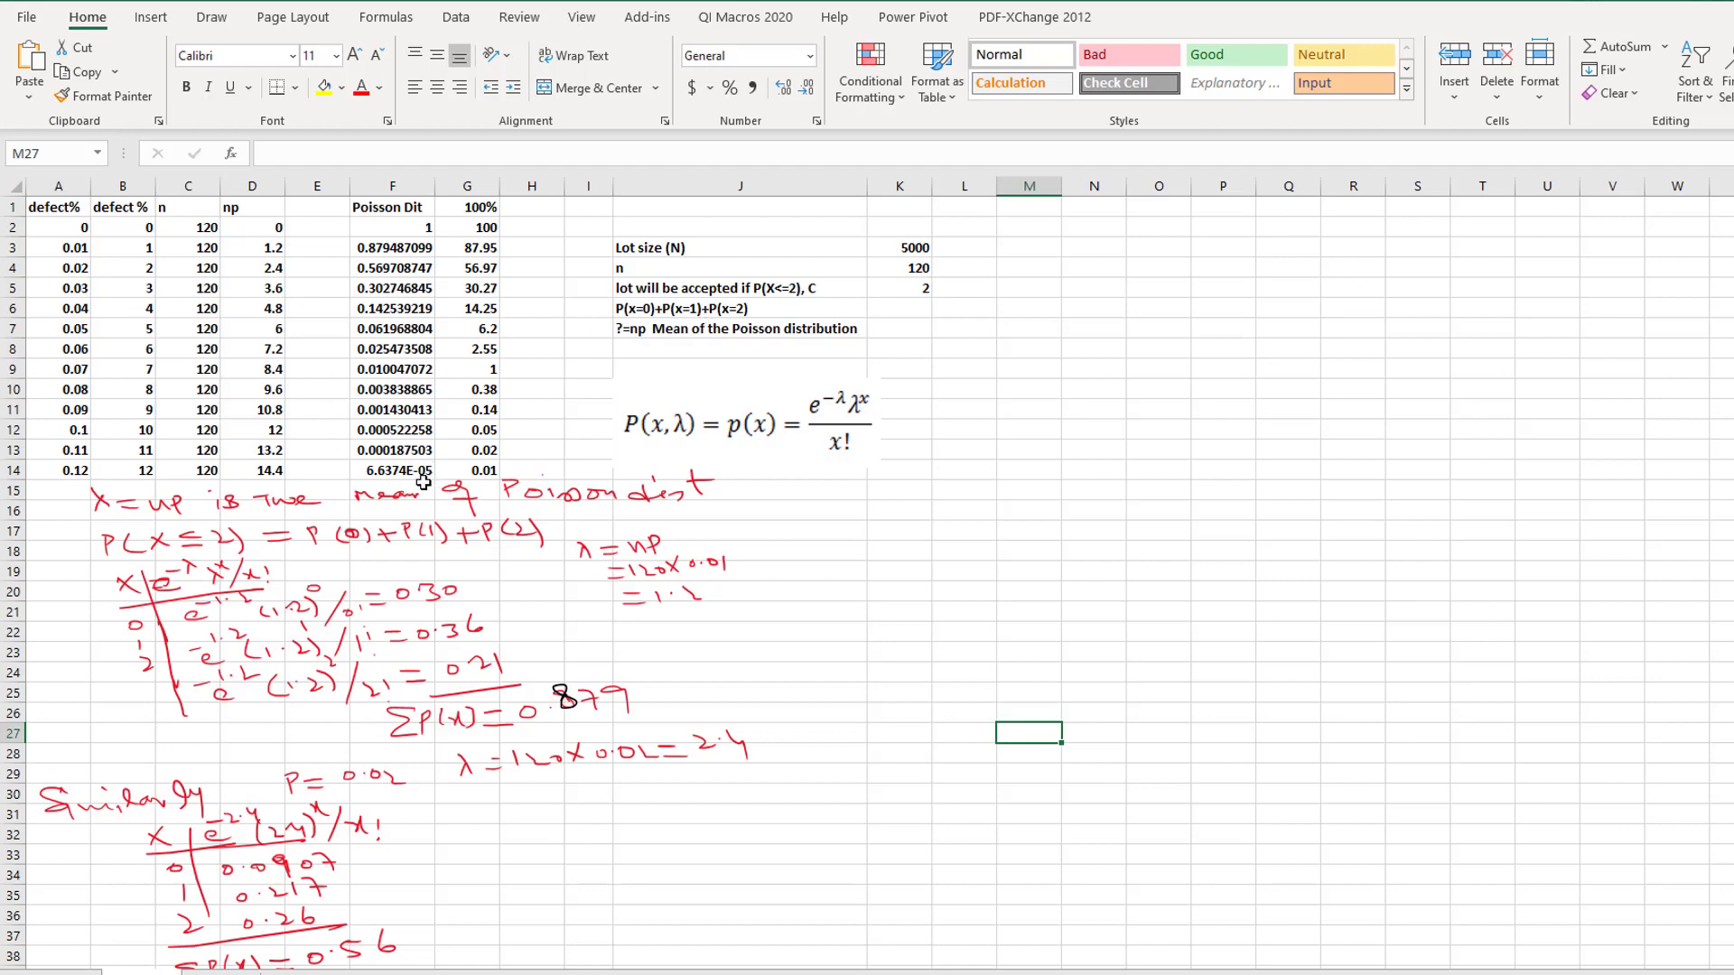
Step: Enter the formula =A2*100 in B2 to convert the defect fraction into a percentage
{"action": "left_click", "coordinate": [138, 227]}
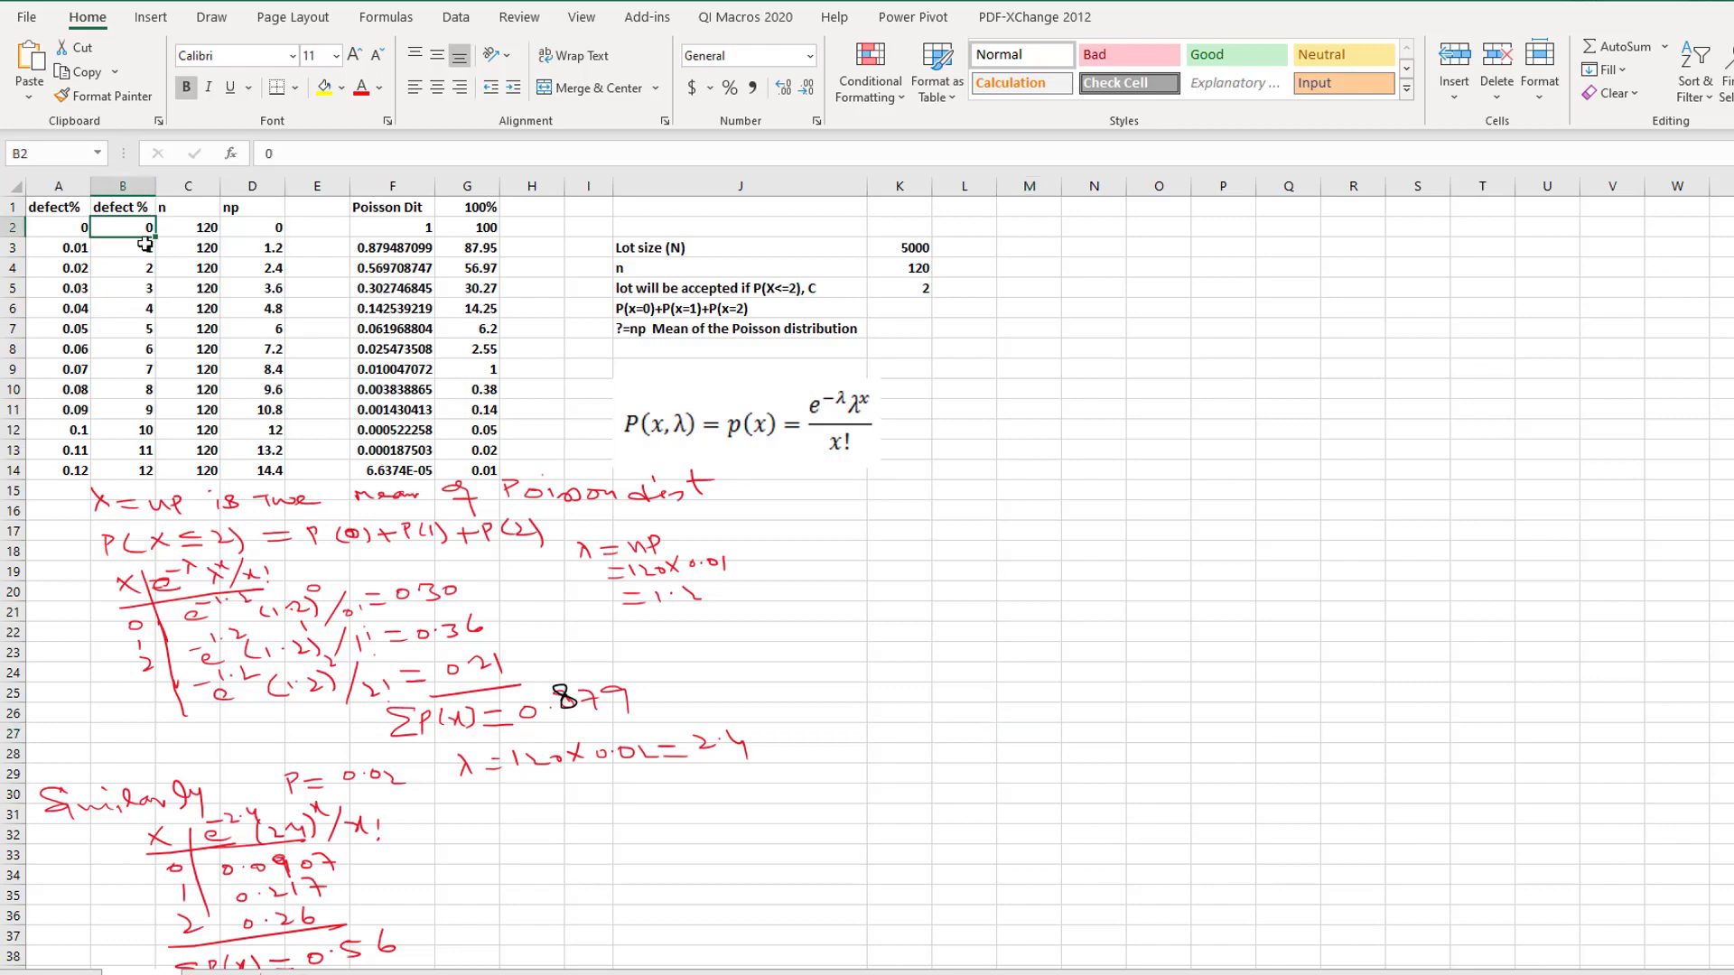
{"action": "left_click", "coordinate": [141, 253]}
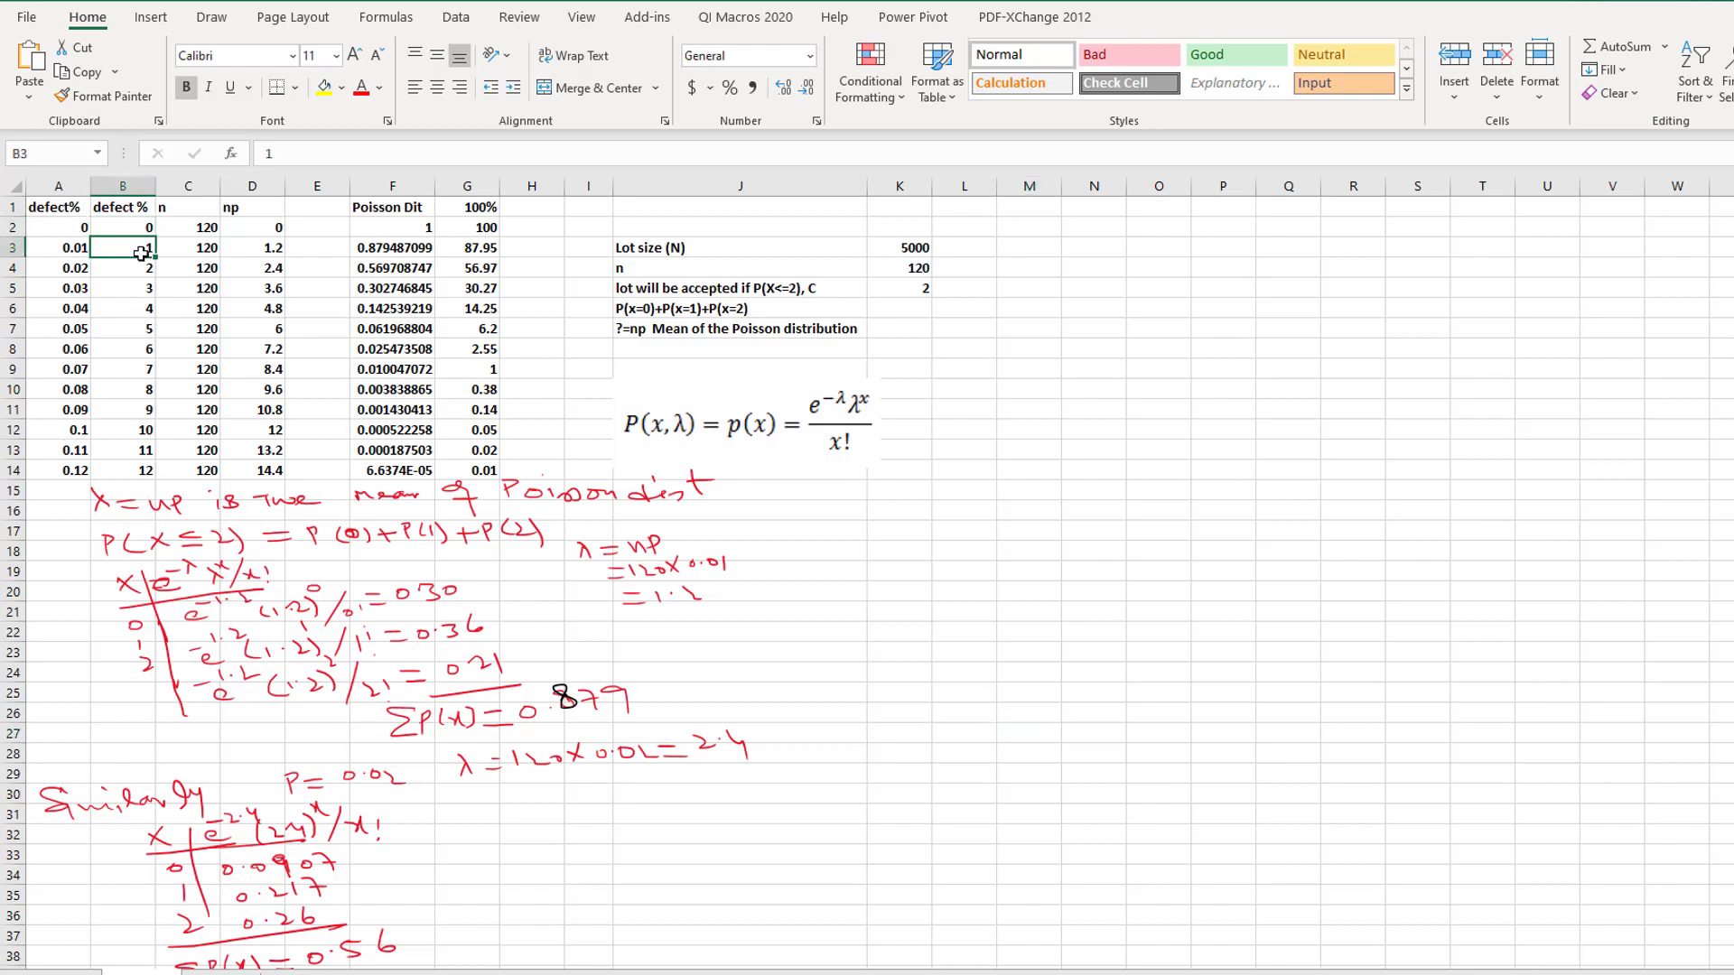
{"action": "left_click", "coordinate": [141, 230]}
{"action": "type", "text": "="}
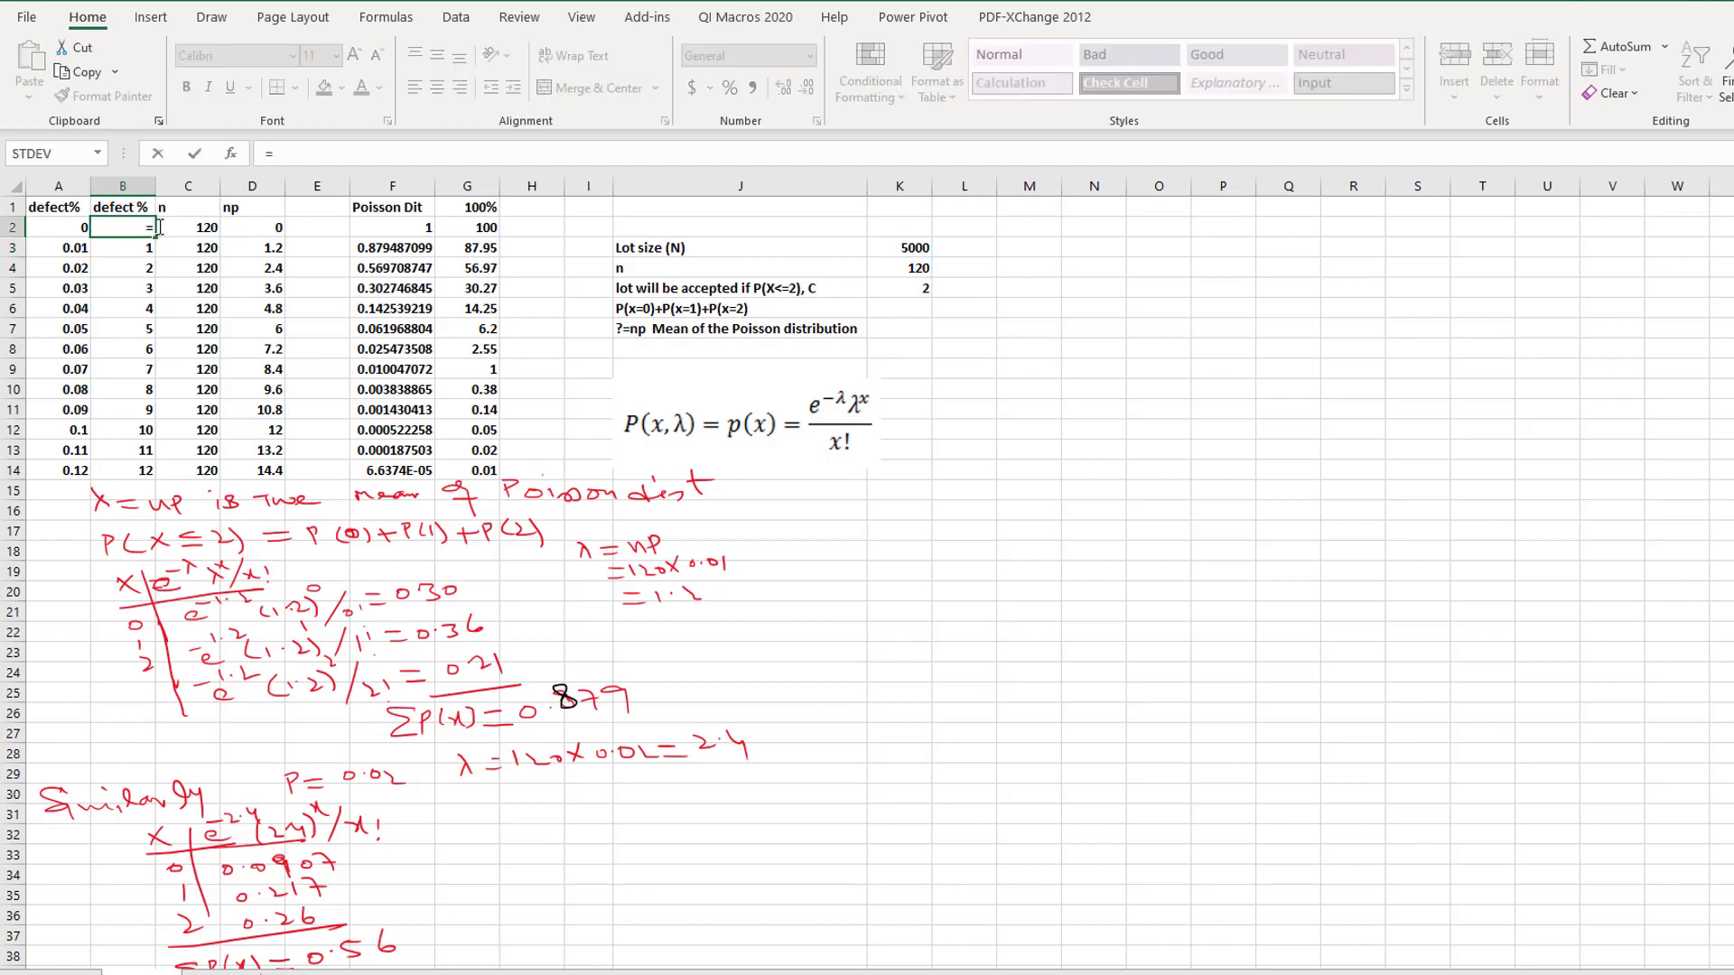
{"action": "left_click", "coordinate": [67, 229]}
{"action": "type", "text": "*100"}
{"action": "key", "text": "Return"}
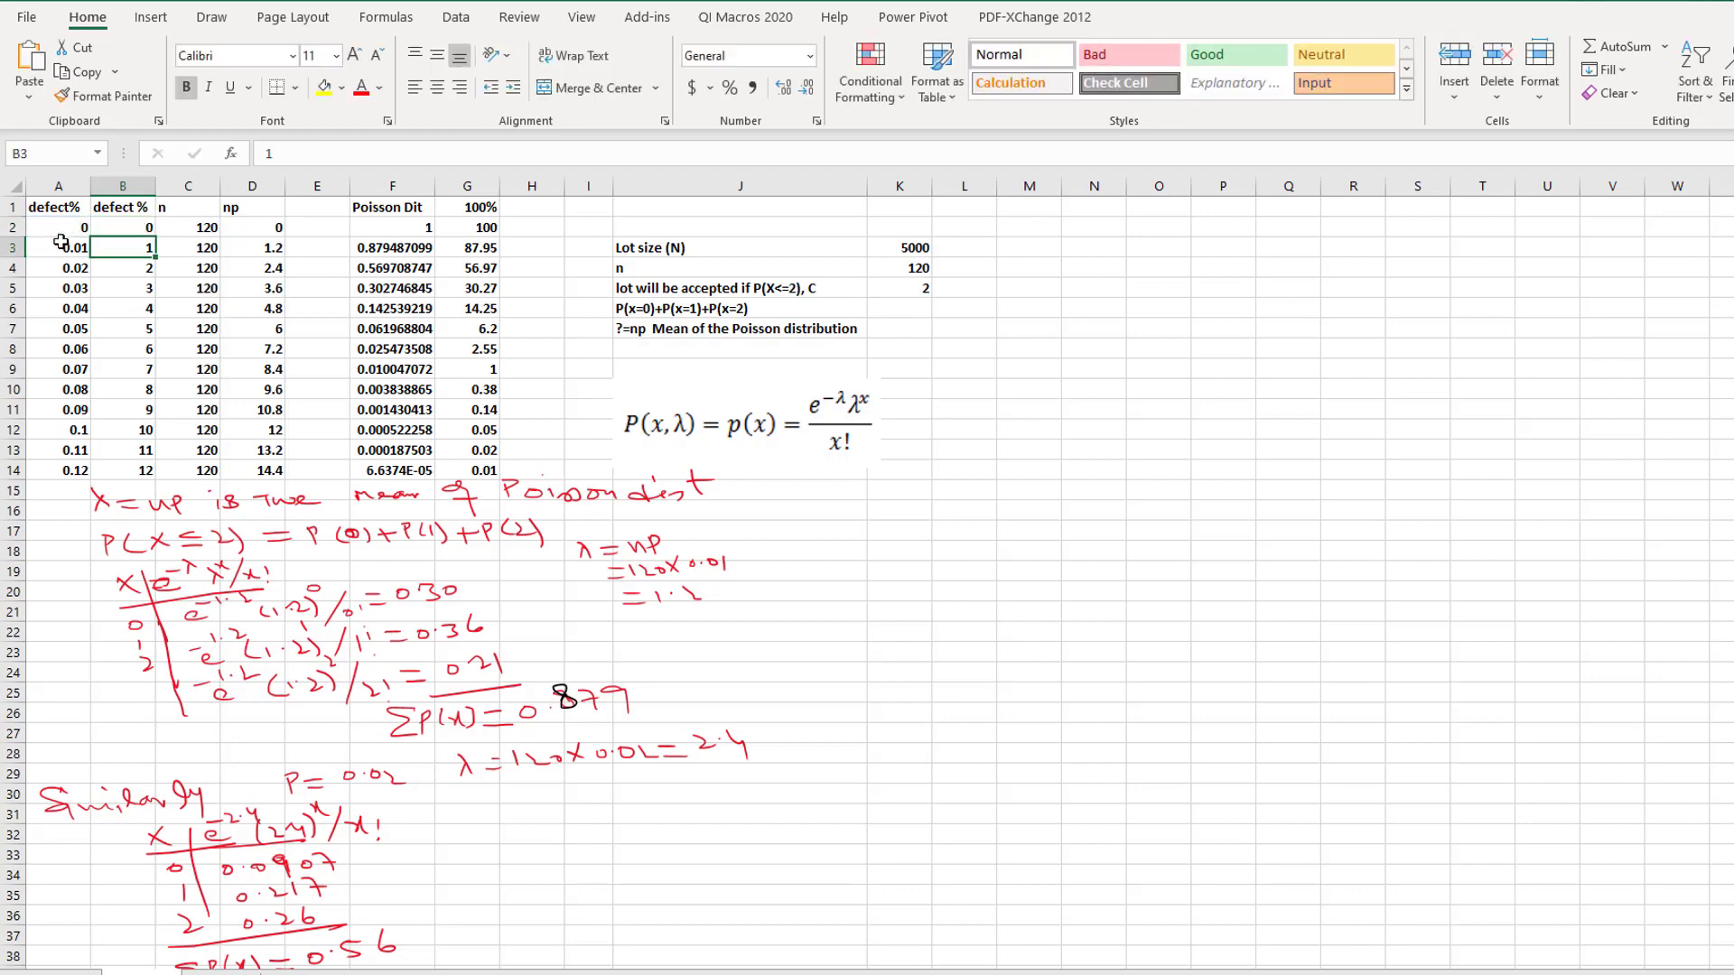
Step: Copy the percentage formula from B2 down the defect % column to B14
{"action": "left_click", "coordinate": [127, 226]}
{"action": "left_click_drag", "start_coordinate": [155, 238], "coordinate": [136, 473]}
{"action": "left_click", "coordinate": [126, 409]}
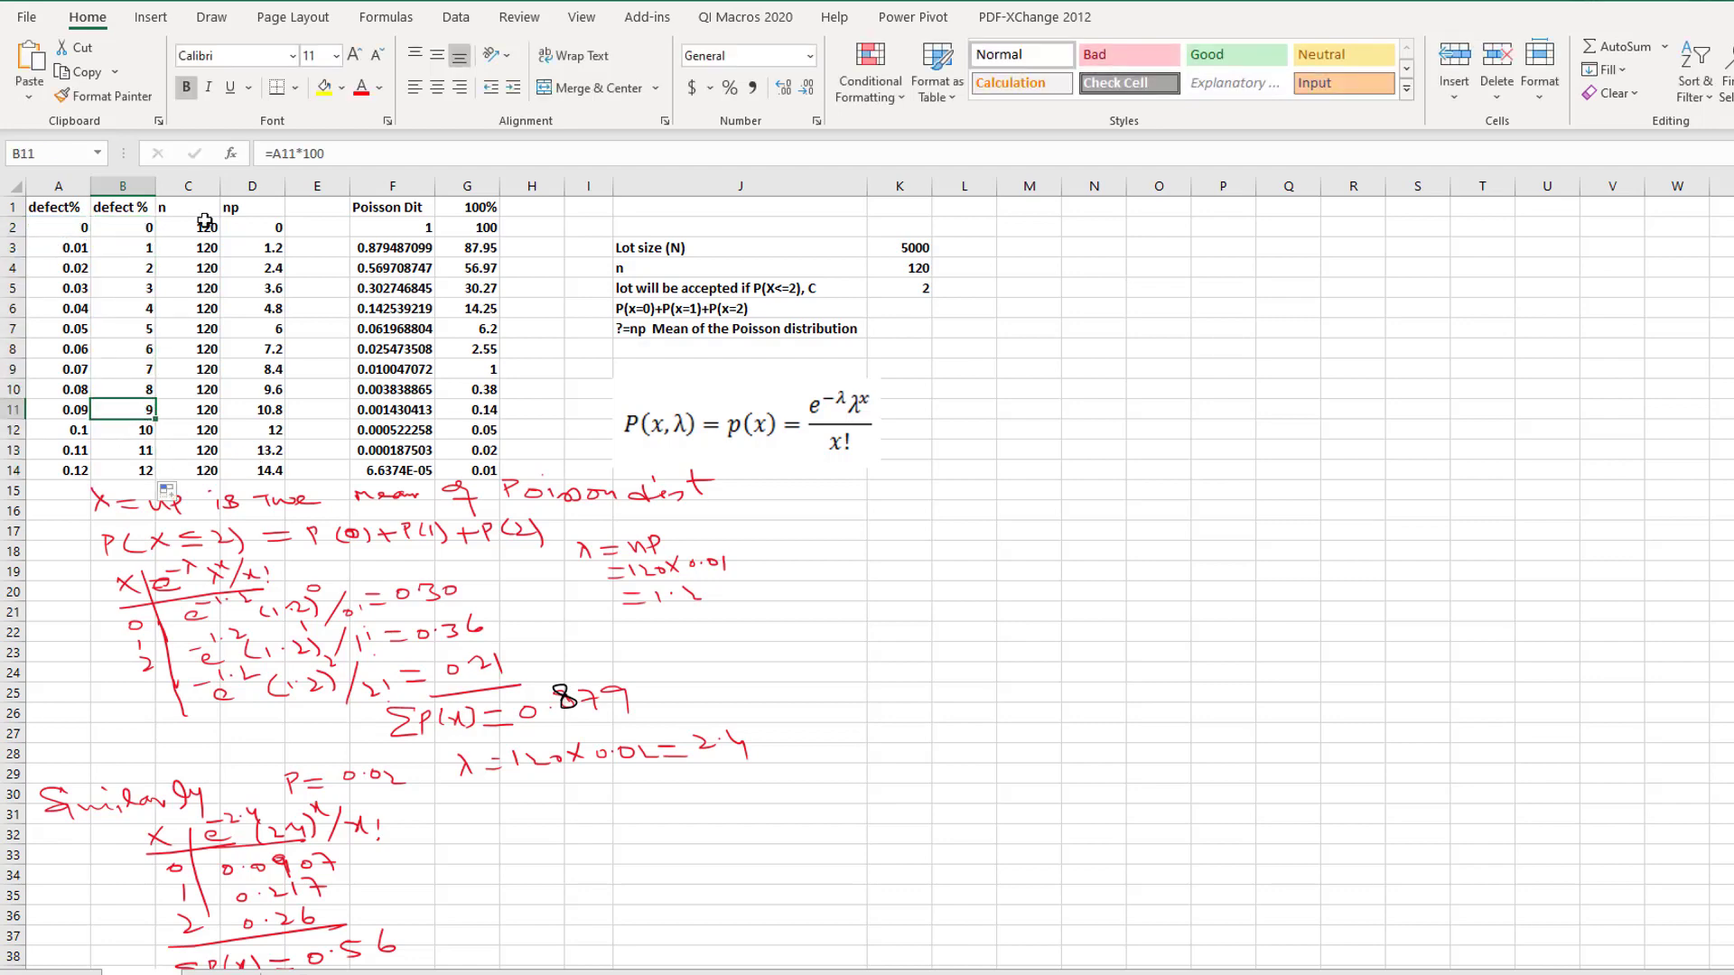
{"action": "left_click", "coordinate": [330, 153]}
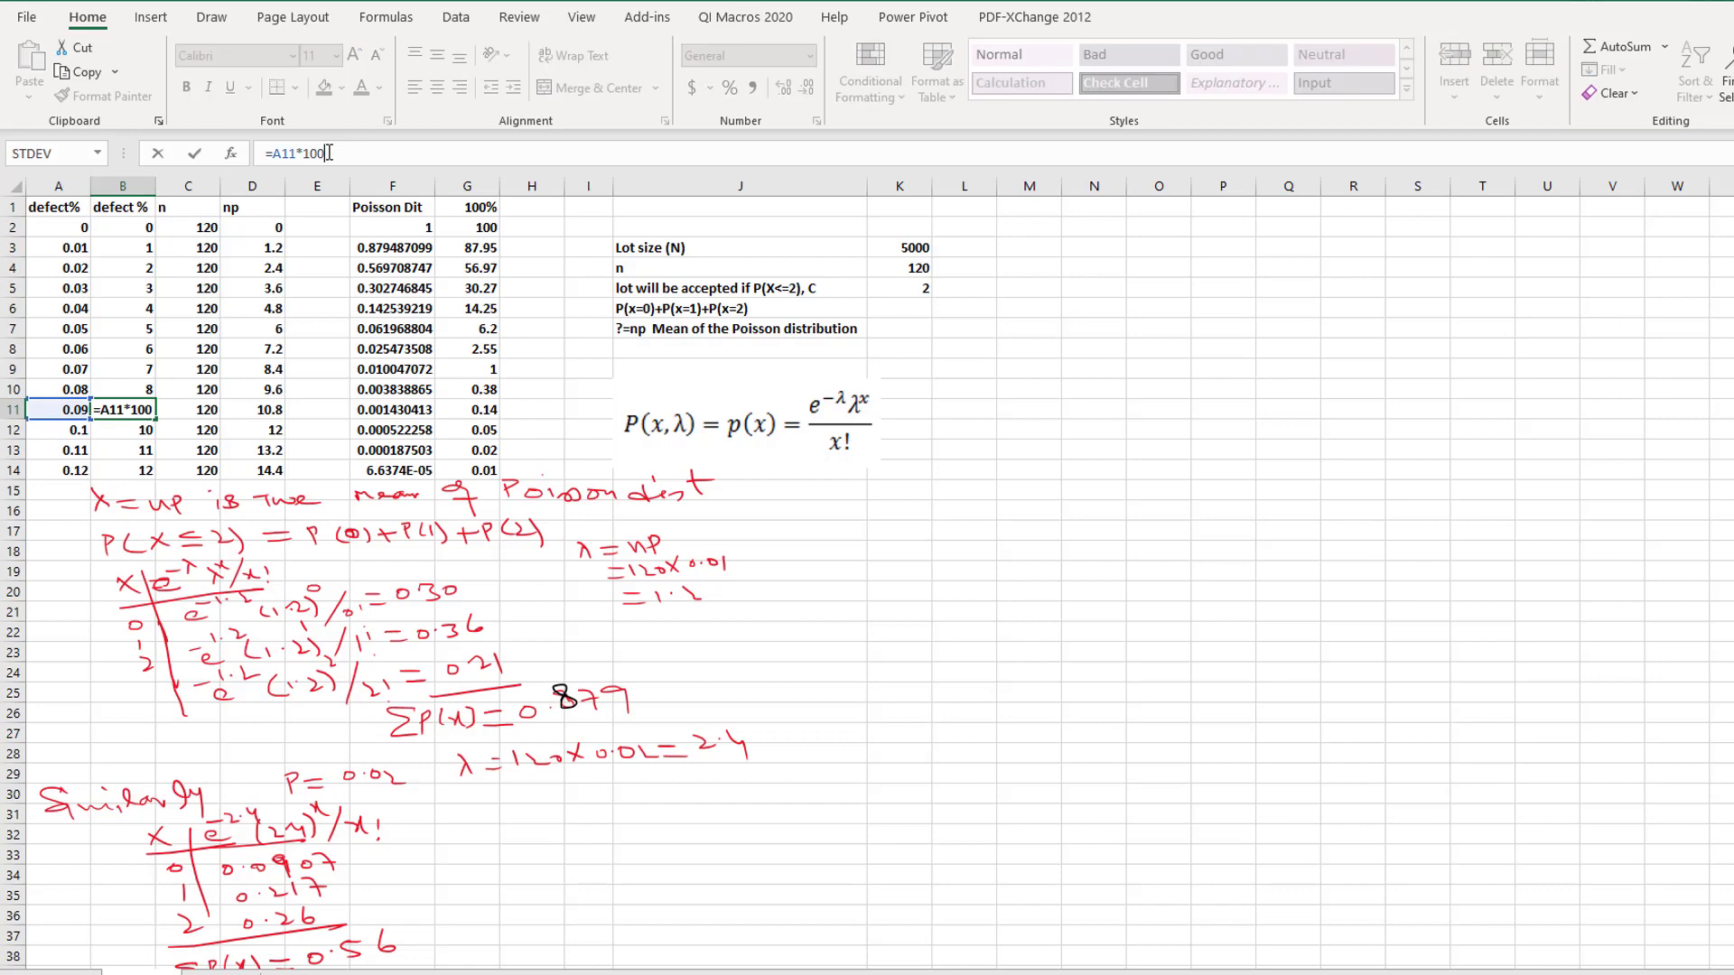
{"action": "left_click", "coordinate": [207, 233]}
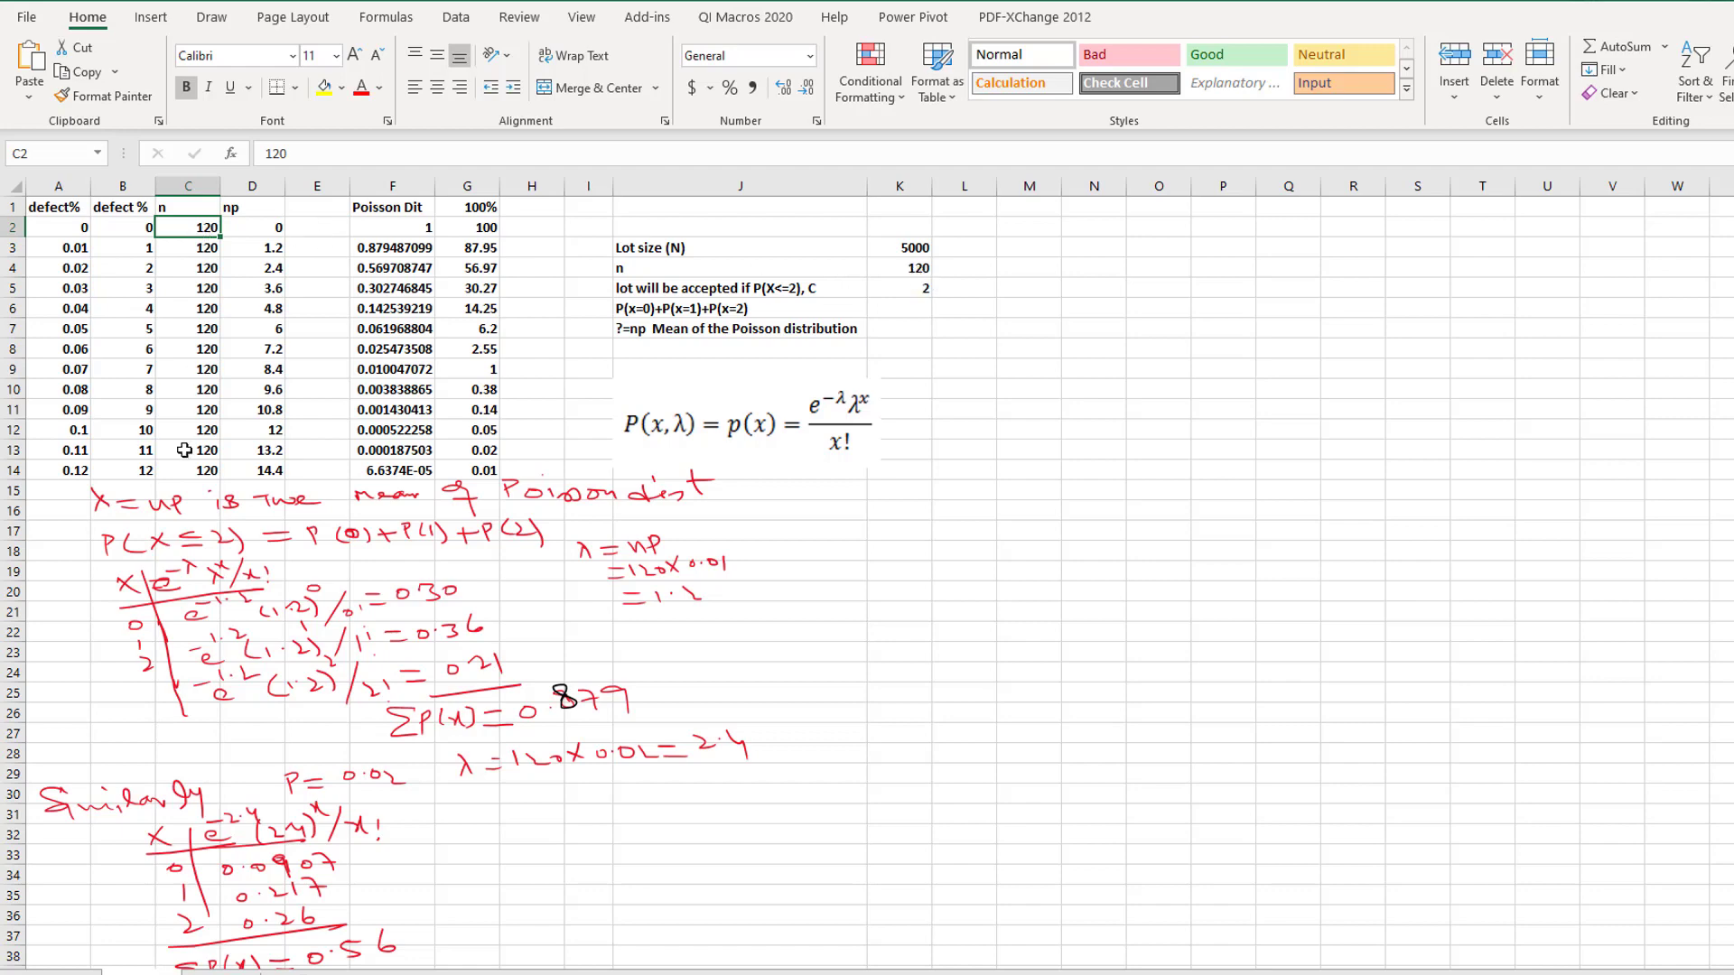
Step: Change the np column header in D1 to "np (lamda)"
{"action": "left_click", "coordinate": [260, 208]}
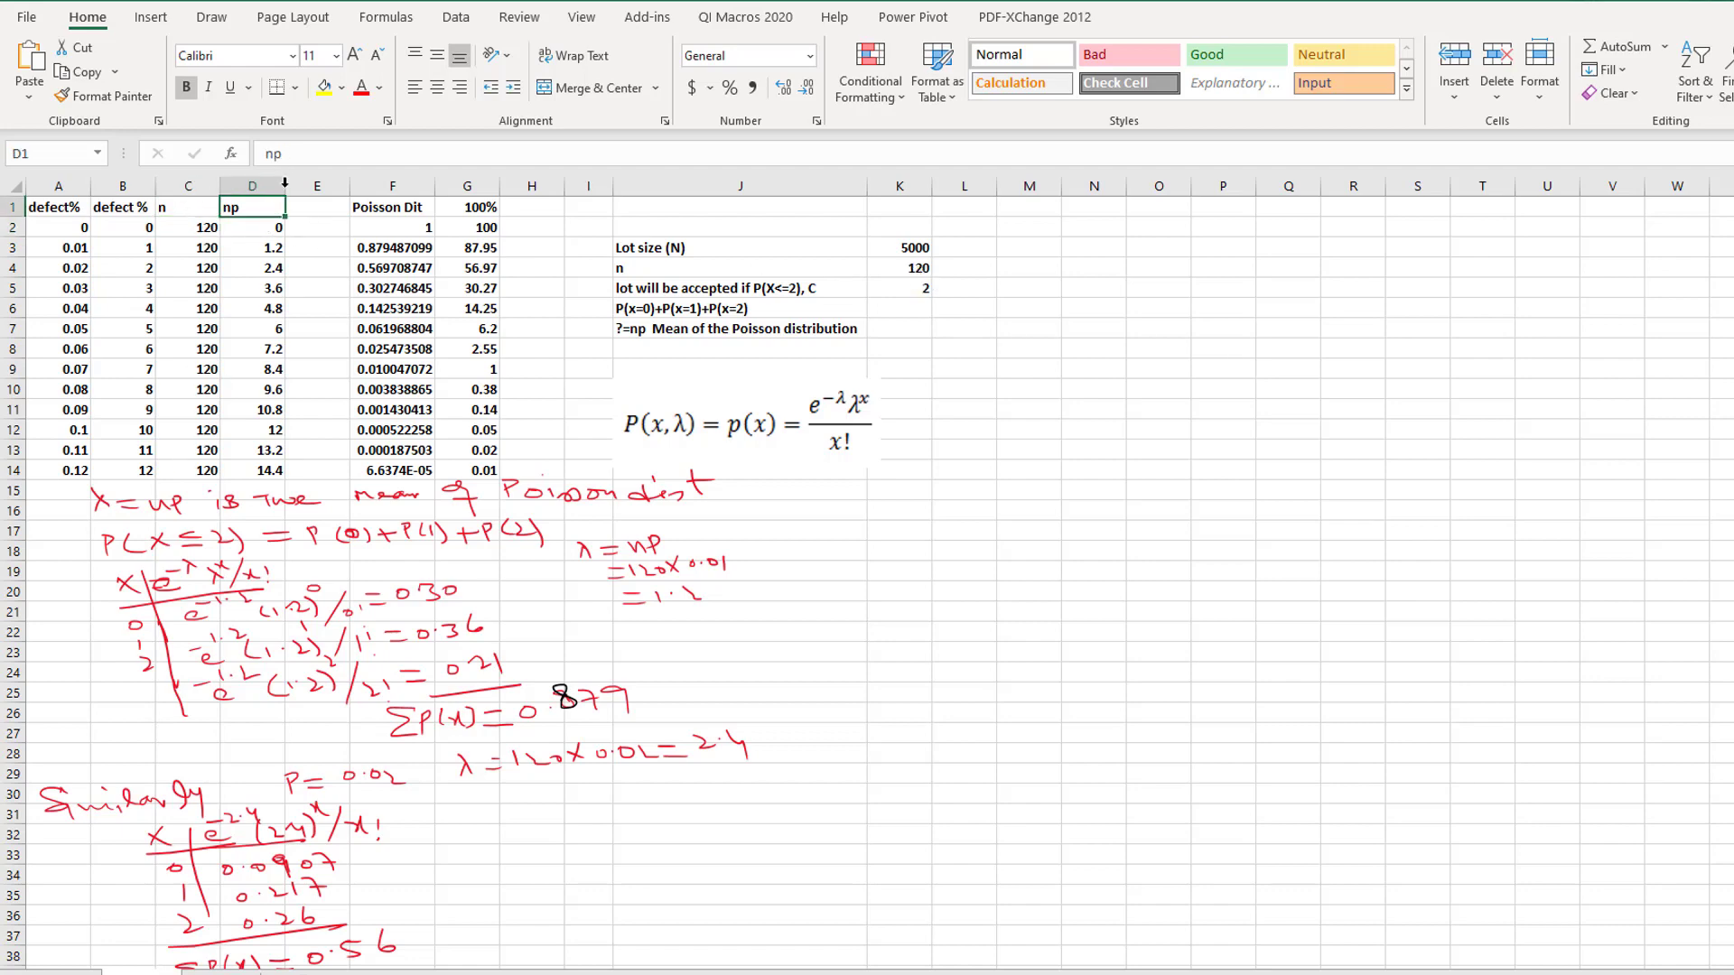
{"action": "left_click", "coordinate": [304, 154]}
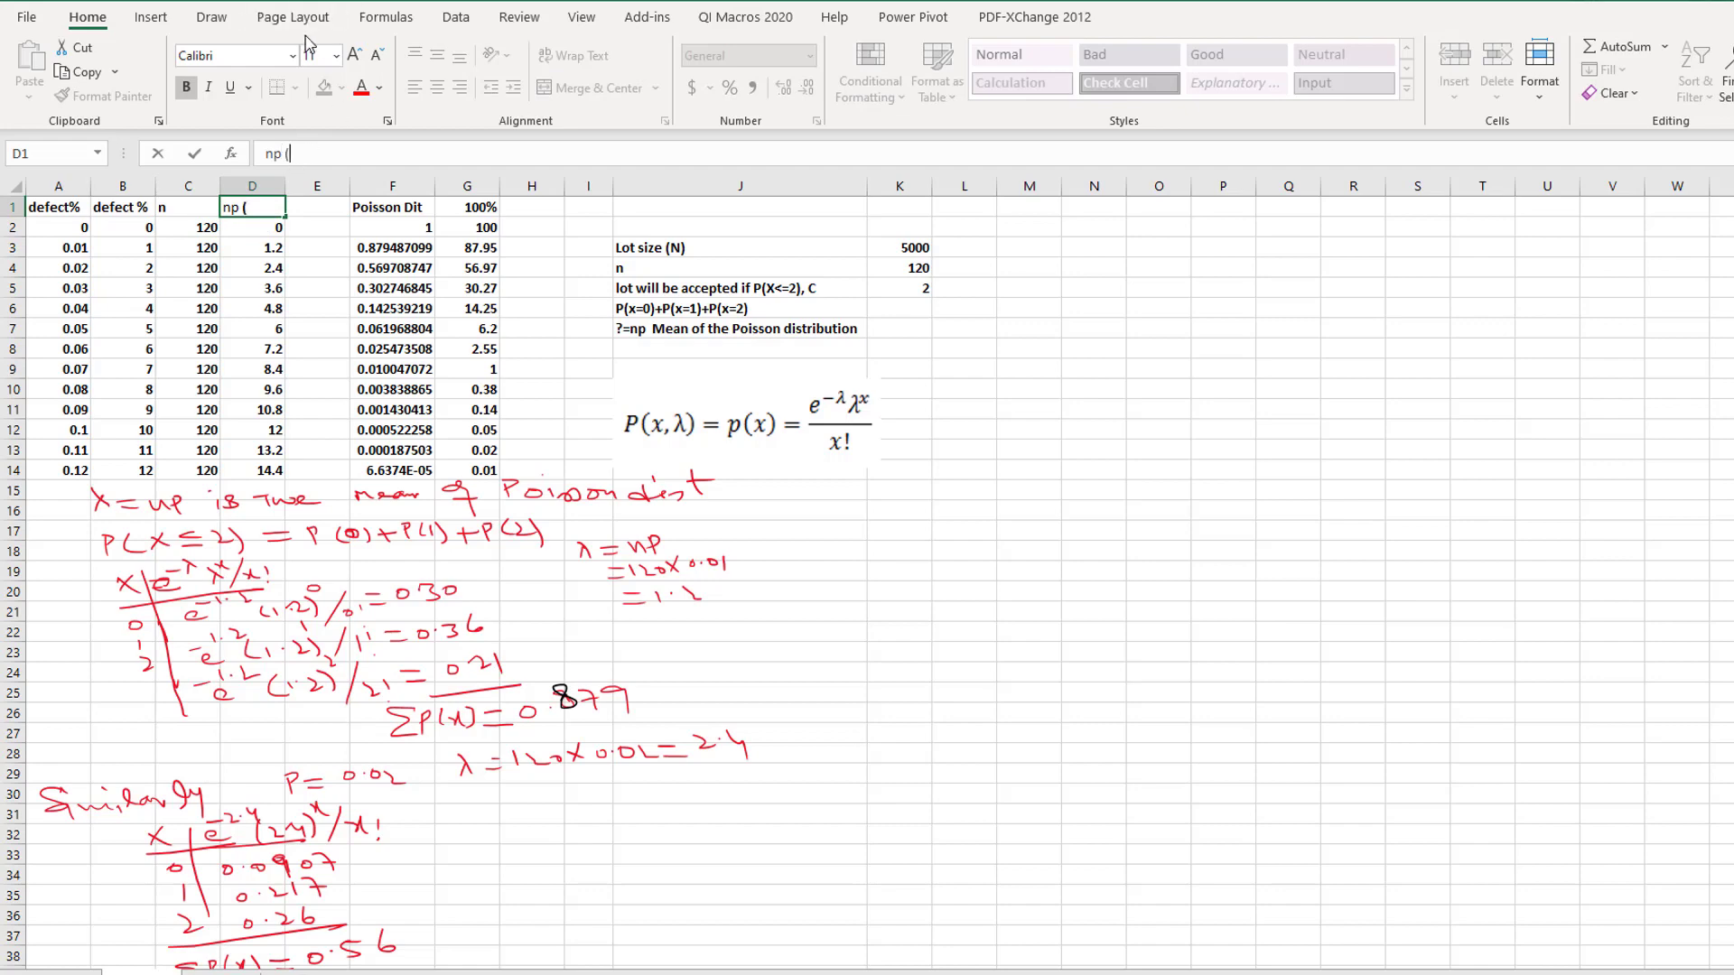
{"action": "type", "text": "(lamda"}
Step: Calculate lambda in D2 with =C2*A2 and copy the formula down to D14
{"action": "left_click", "coordinate": [273, 228]}
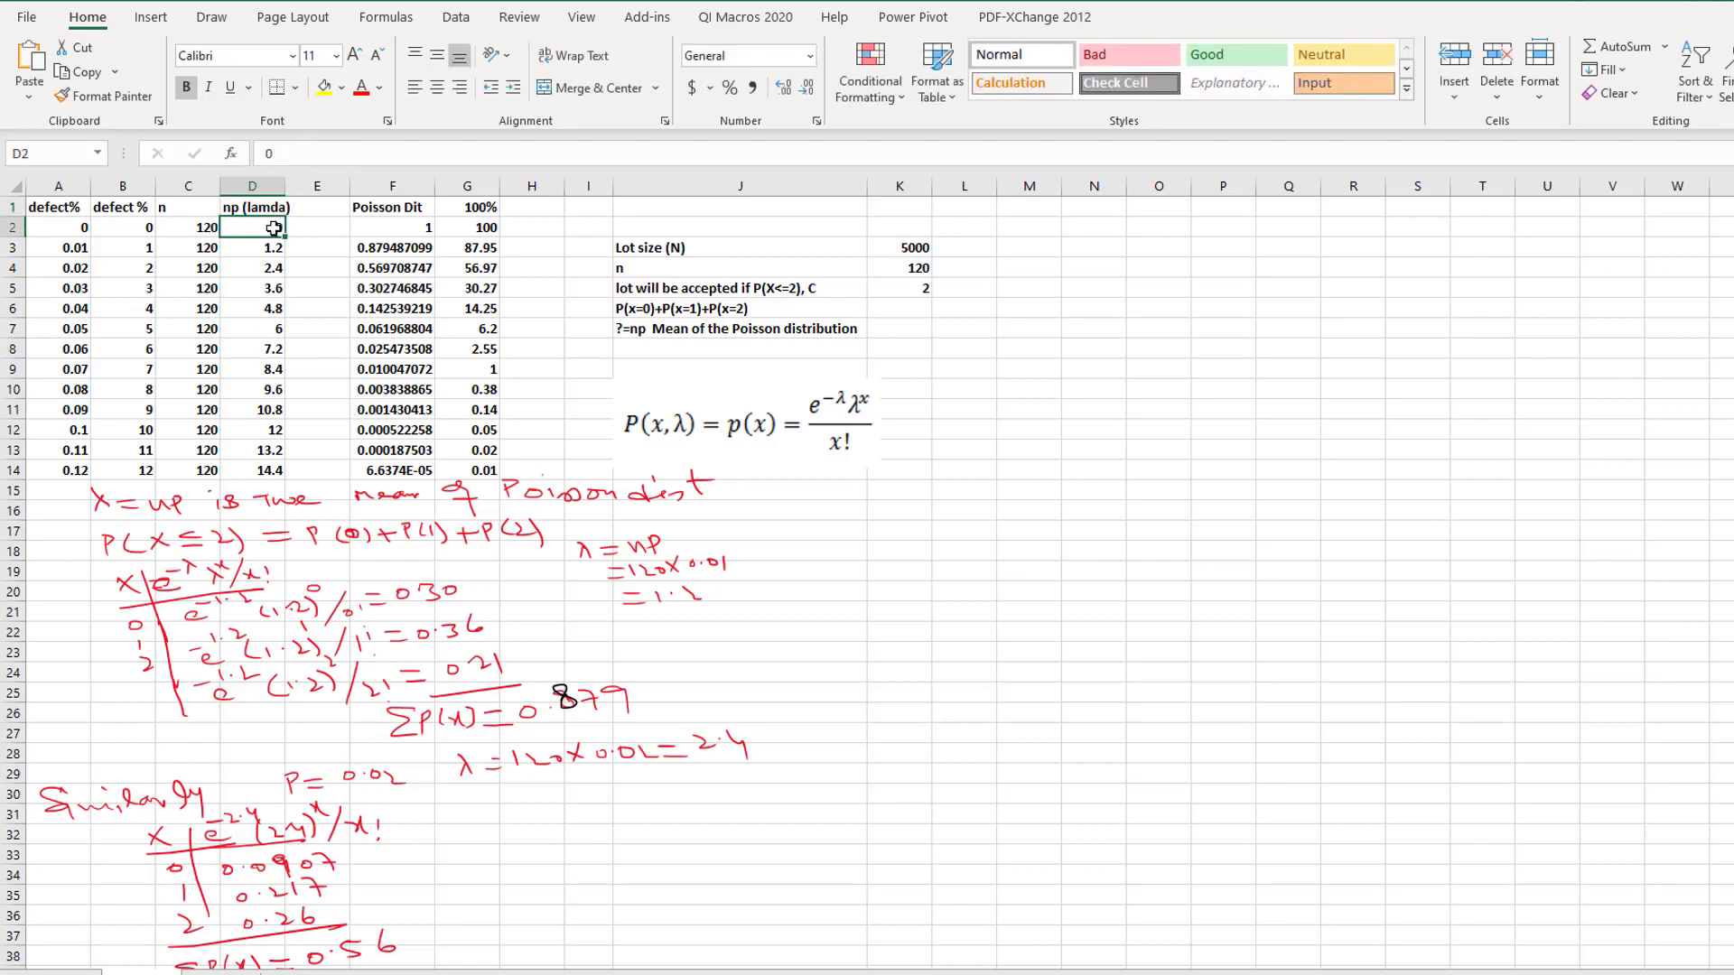
{"action": "type", "text": "="}
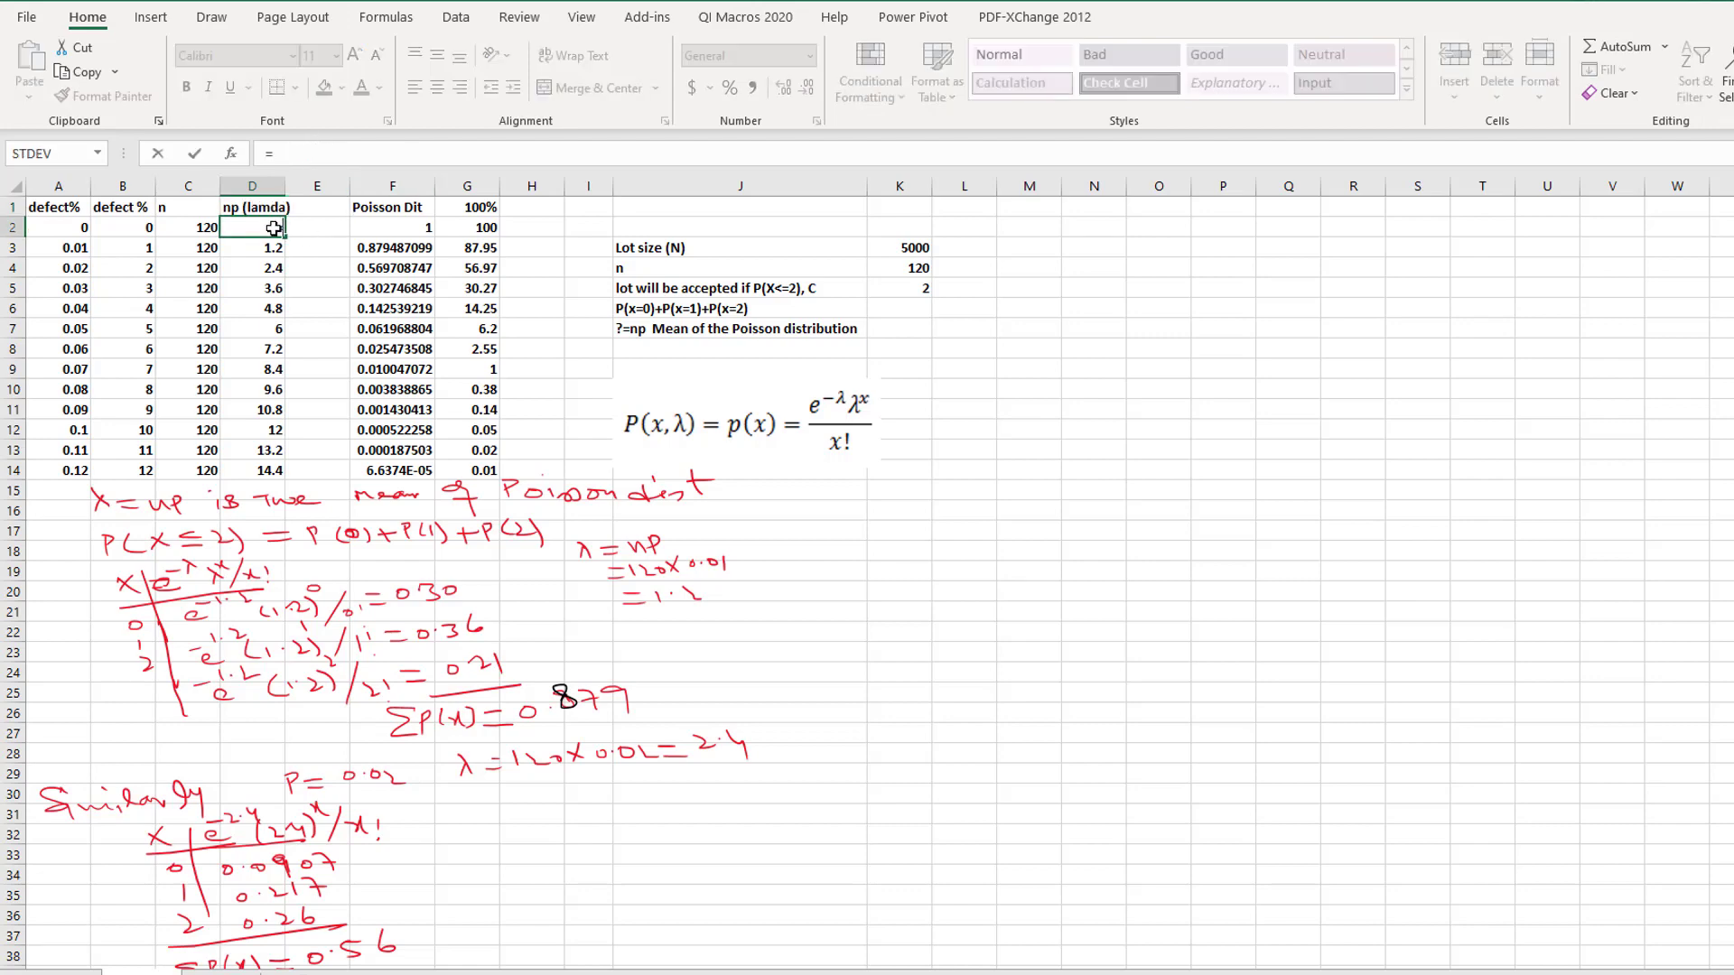
{"action": "left_click", "coordinate": [197, 230]}
{"action": "type", "text": "*"}
{"action": "left_click", "coordinate": [71, 224]}
{"action": "key", "text": "Return"}
{"action": "left_click", "coordinate": [255, 233]}
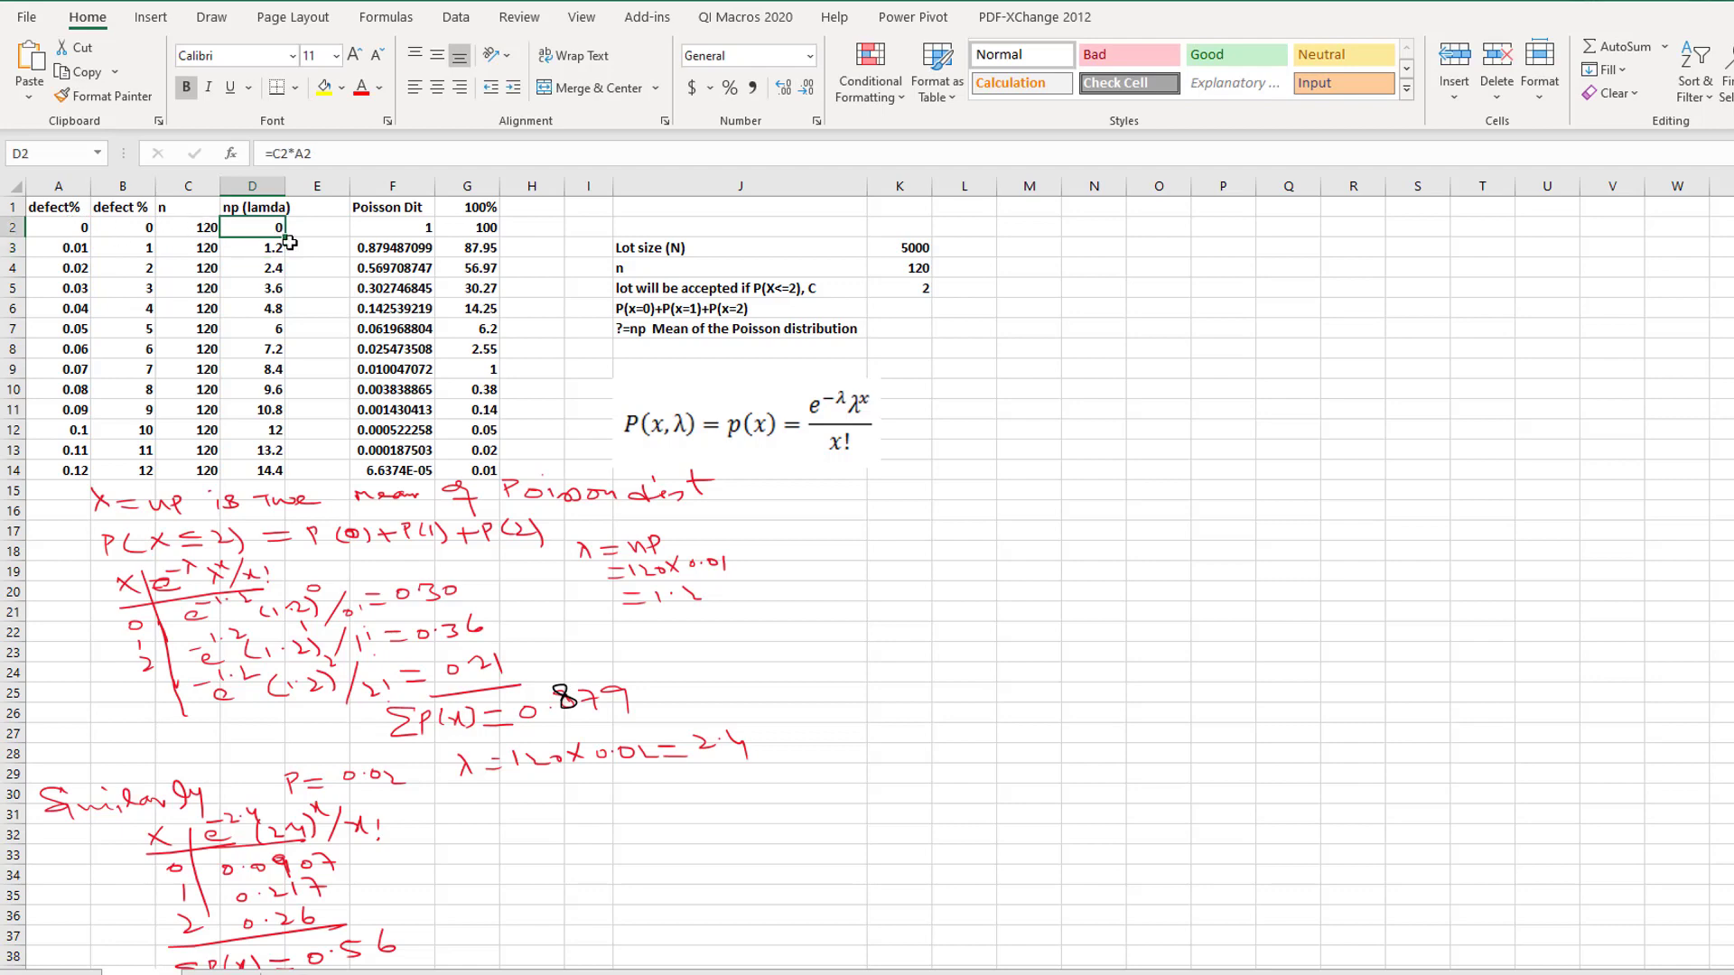
{"action": "left_click_drag", "start_coordinate": [289, 242], "coordinate": [285, 481]}
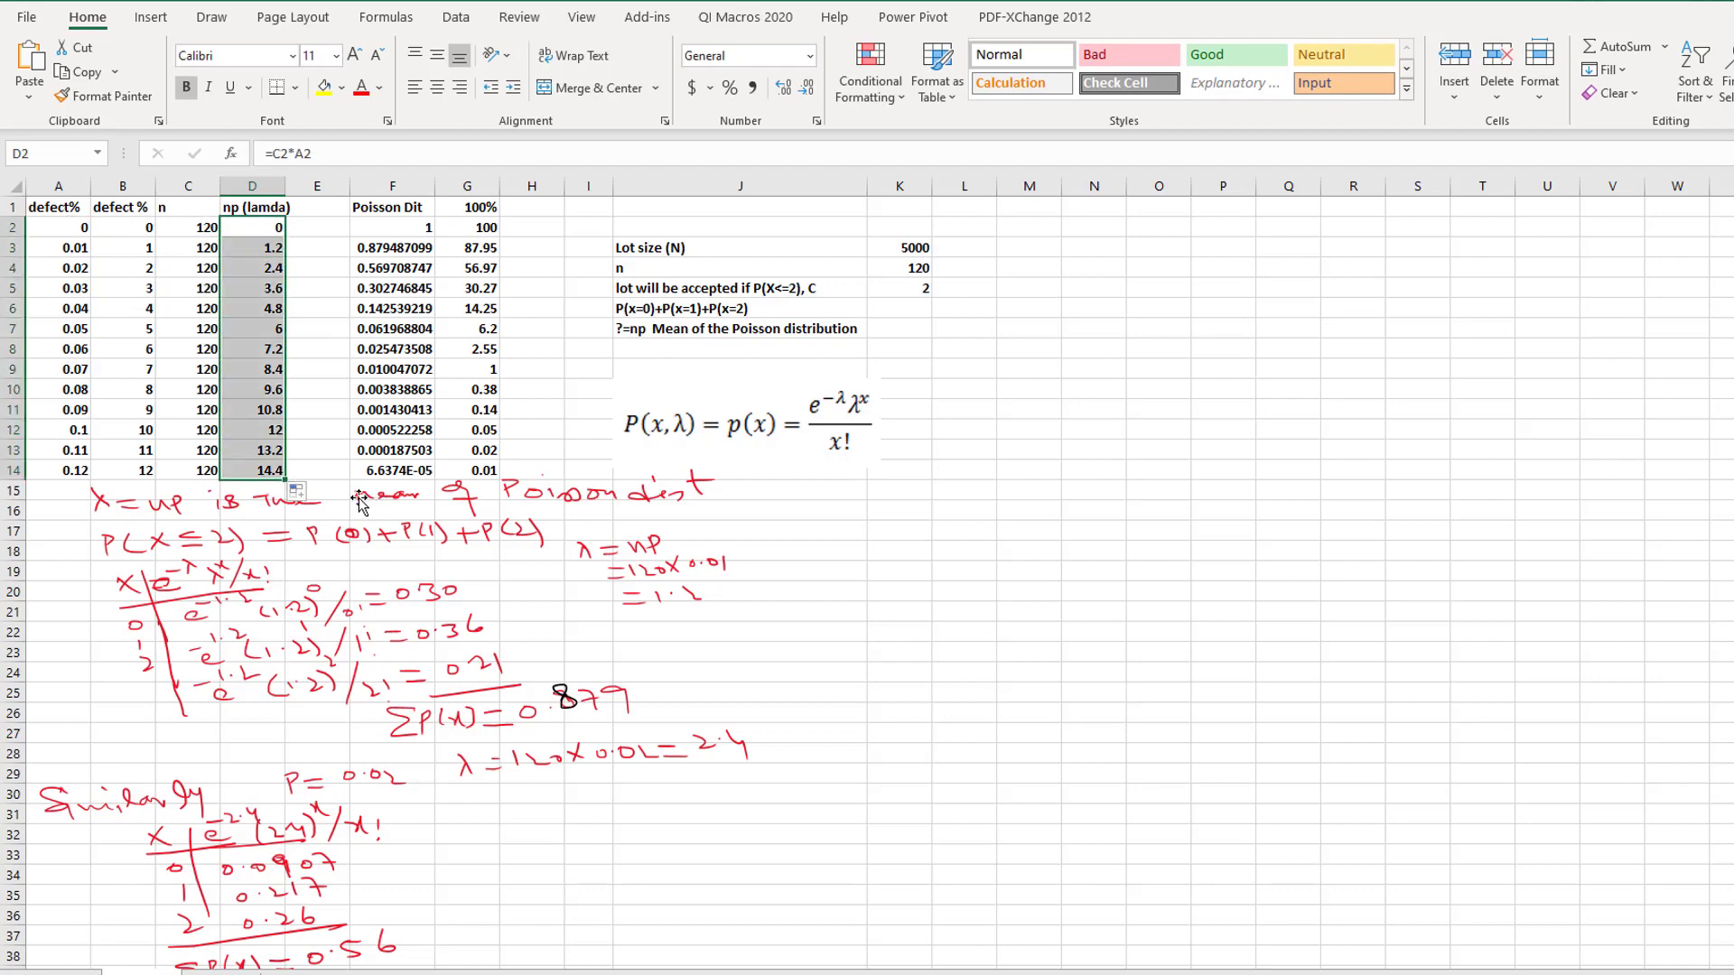
Step: Enter =POISSON.DIST($K$5,D2,1) in F2 to calculate the cumulative acceptance probability
{"action": "left_click", "coordinate": [399, 223]}
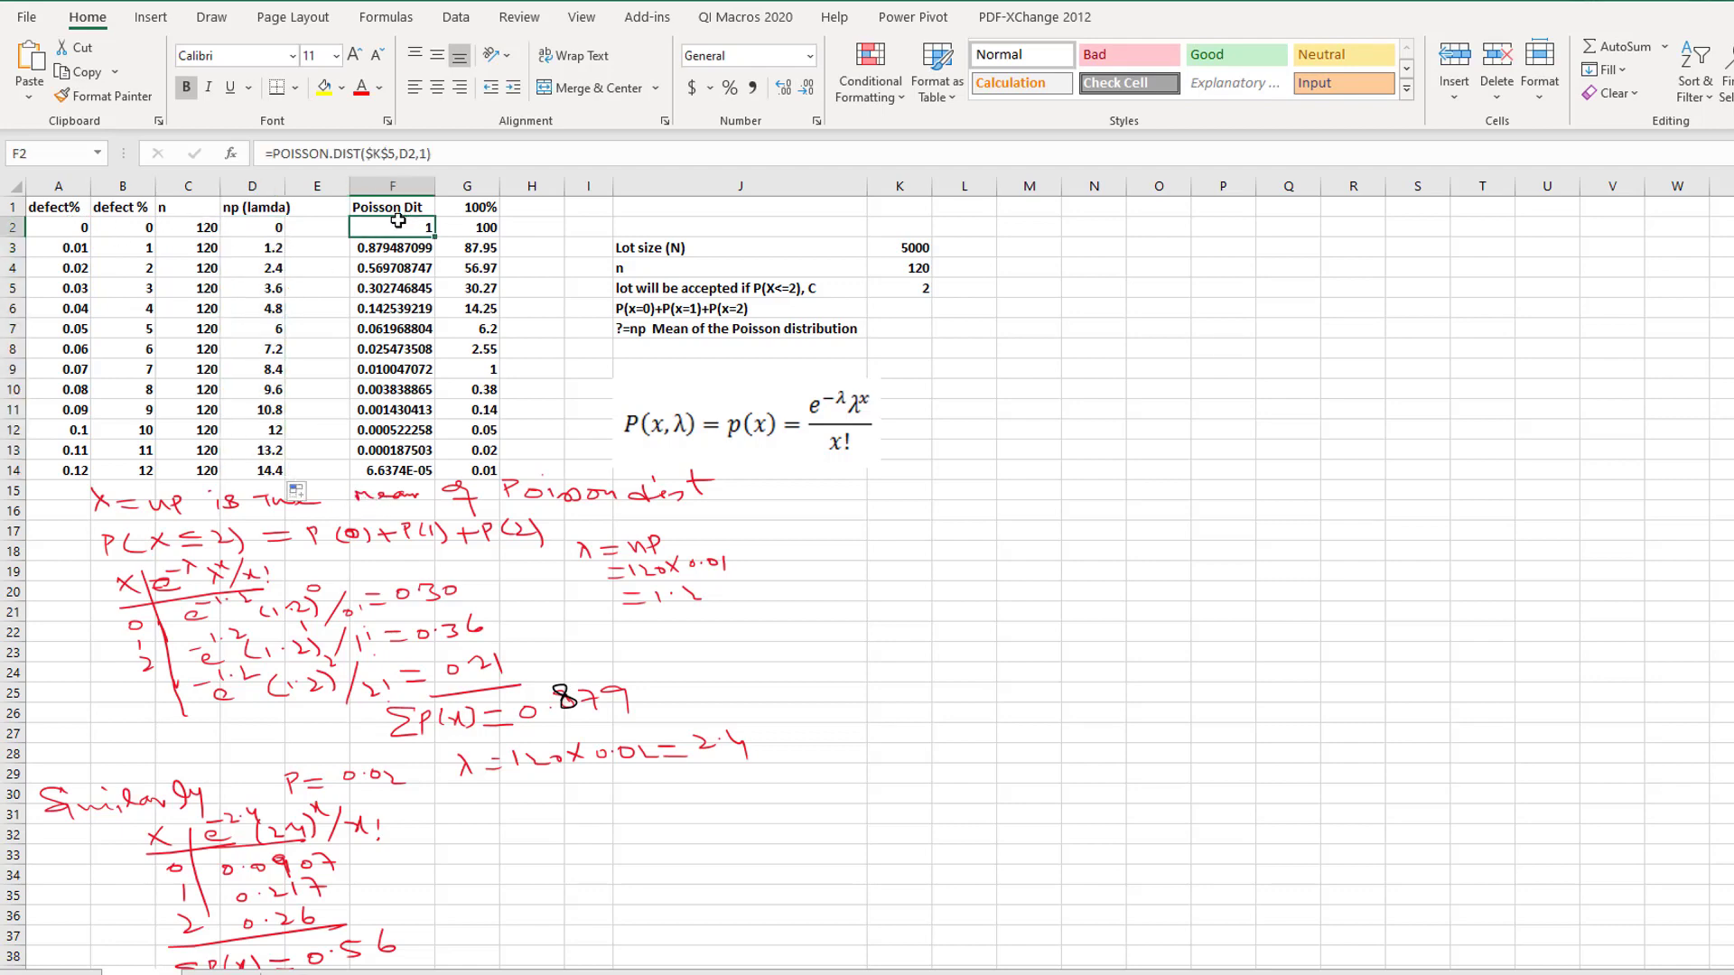
{"action": "type", "text": "="}
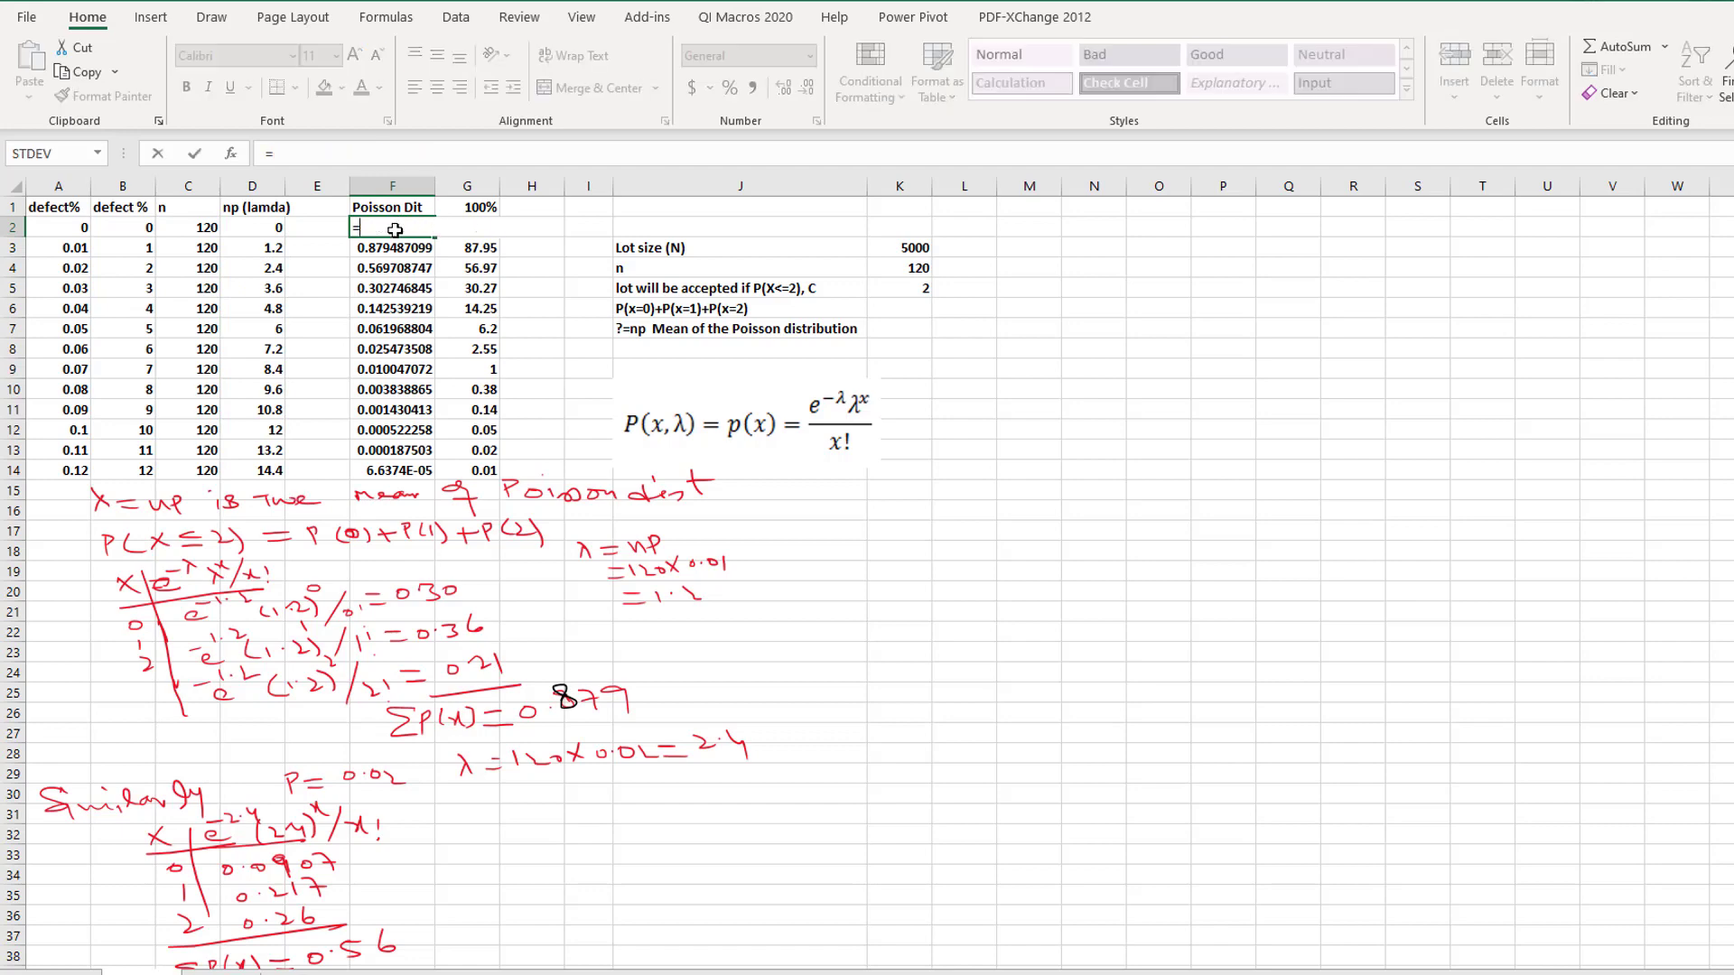
{"action": "type", "text": "poi"}
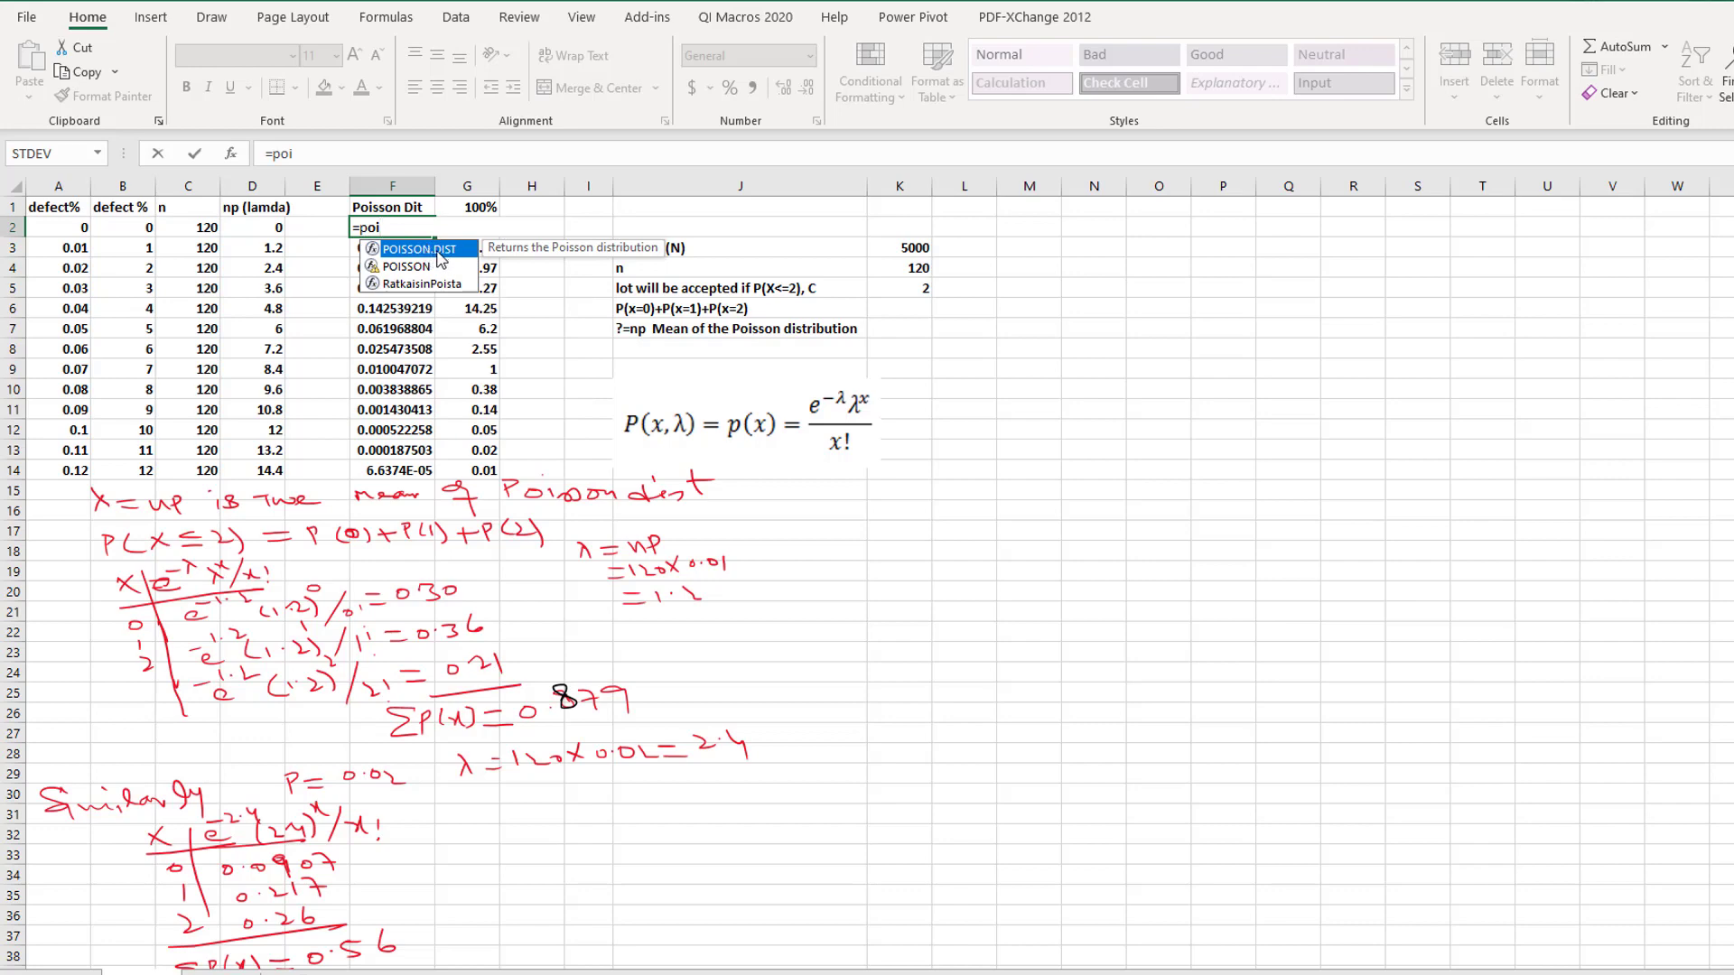
{"action": "double_click", "coordinate": [435, 250]}
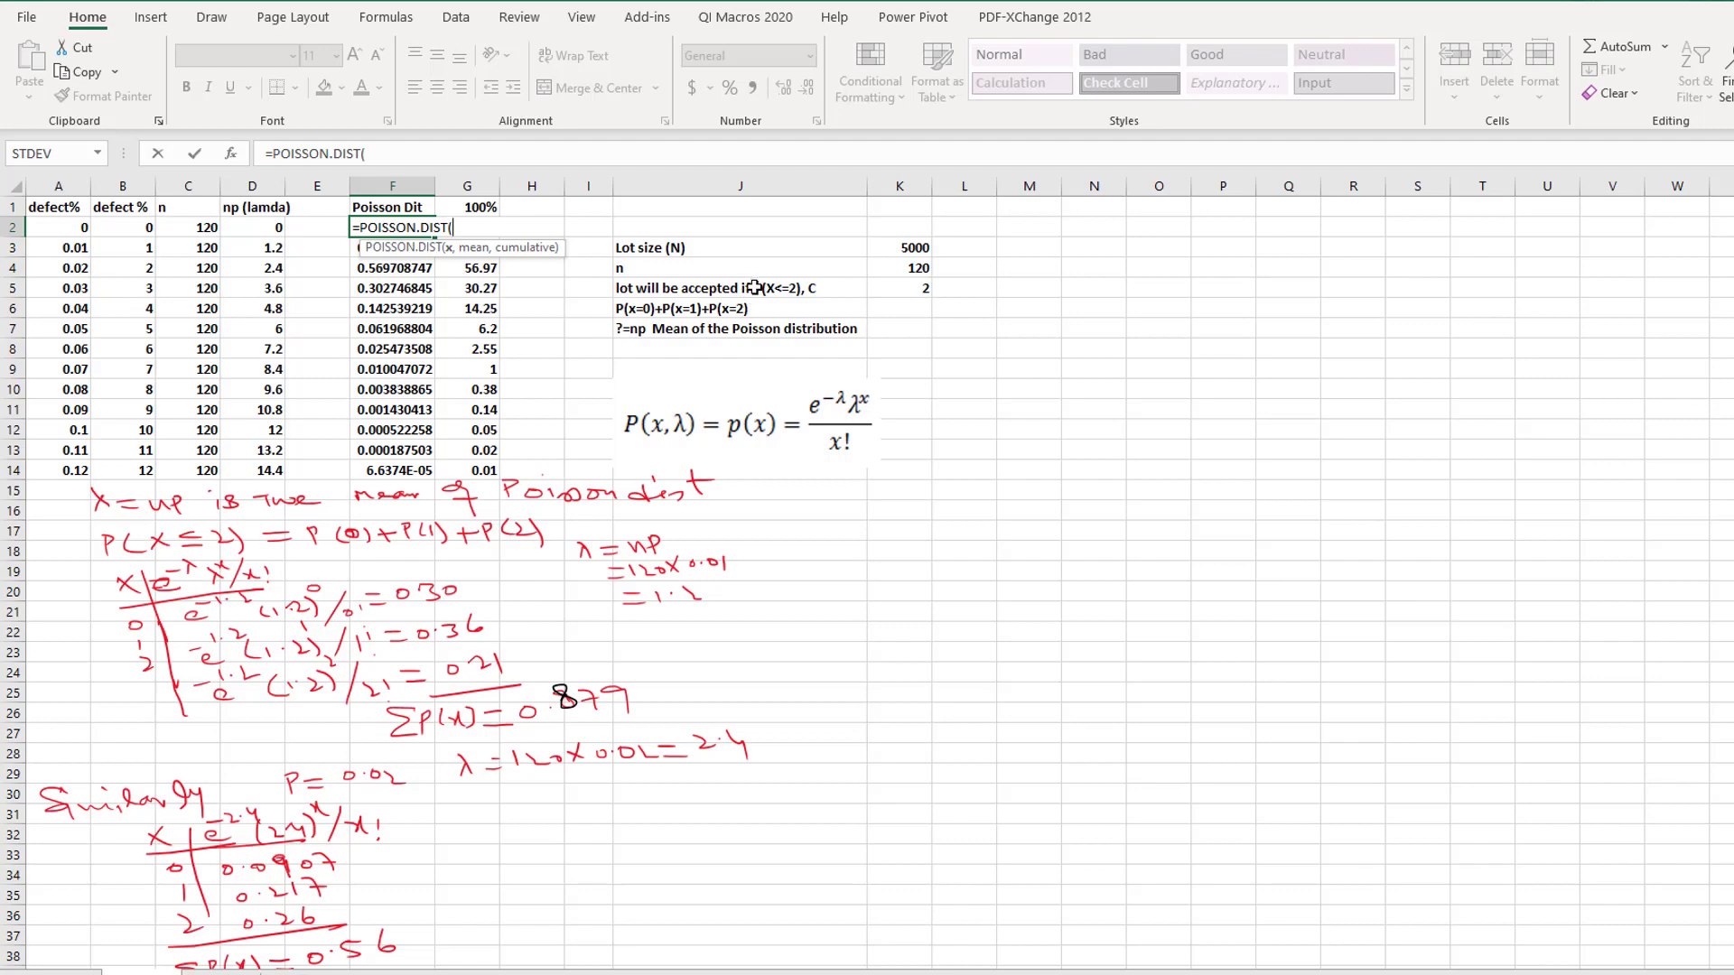
{"action": "left_click", "coordinate": [917, 290]}
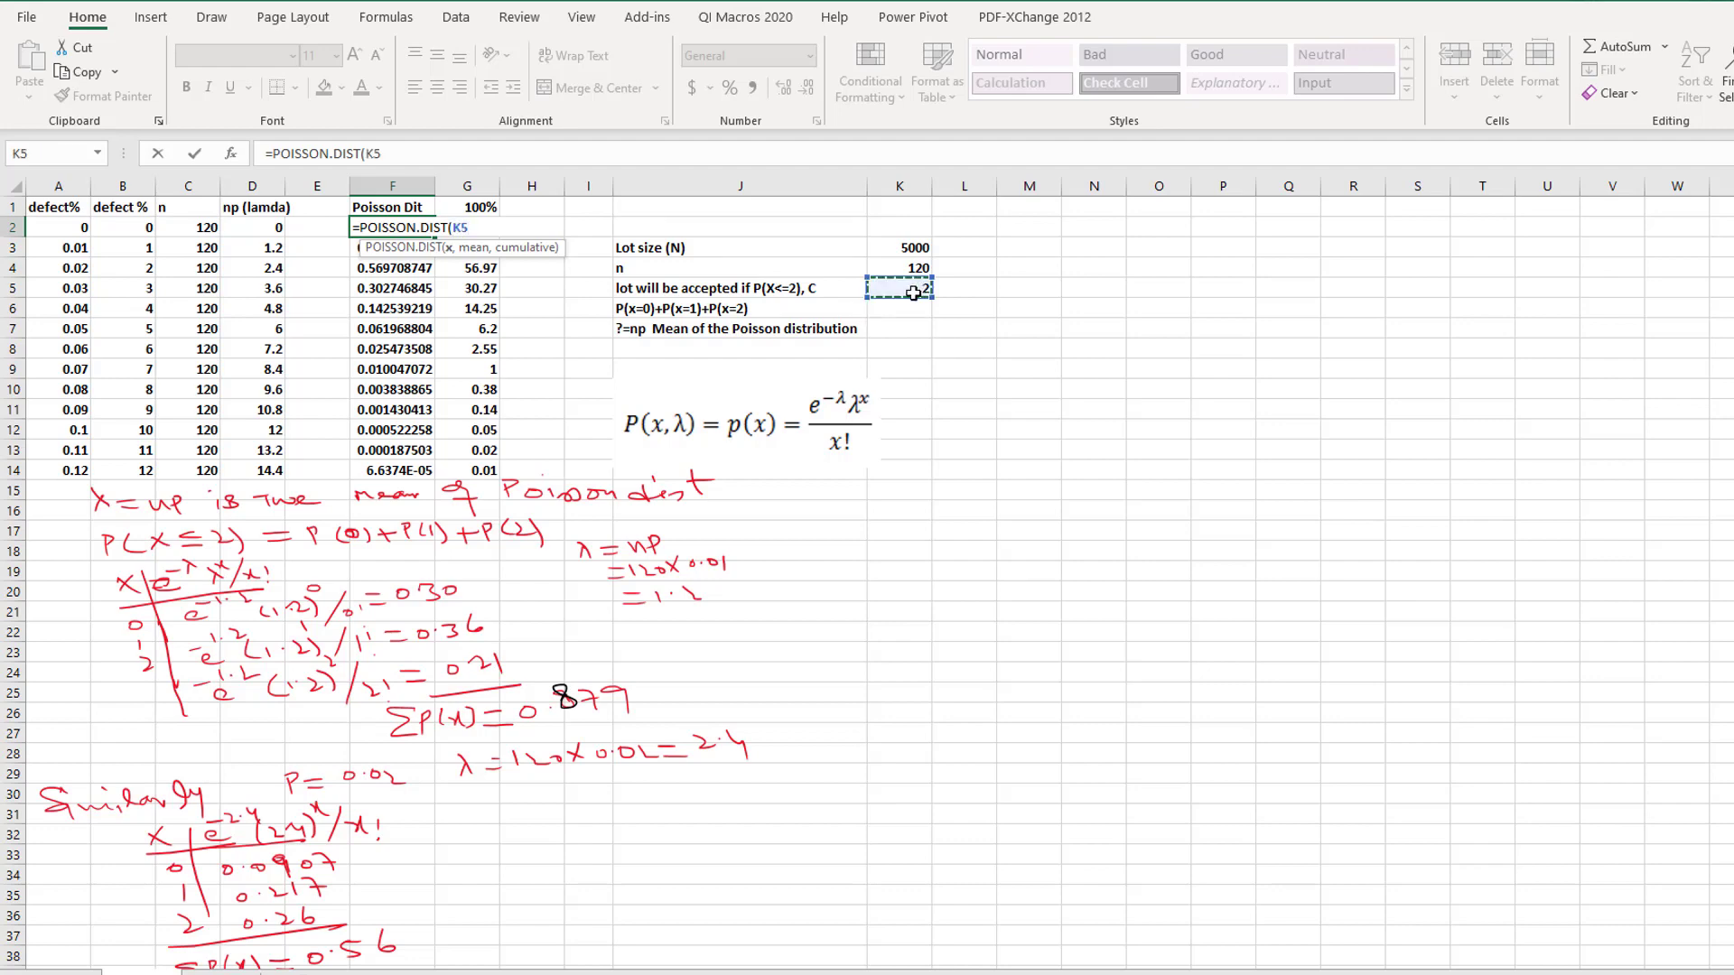
{"action": "key", "text": "F4"}
{"action": "type", "text": ","}
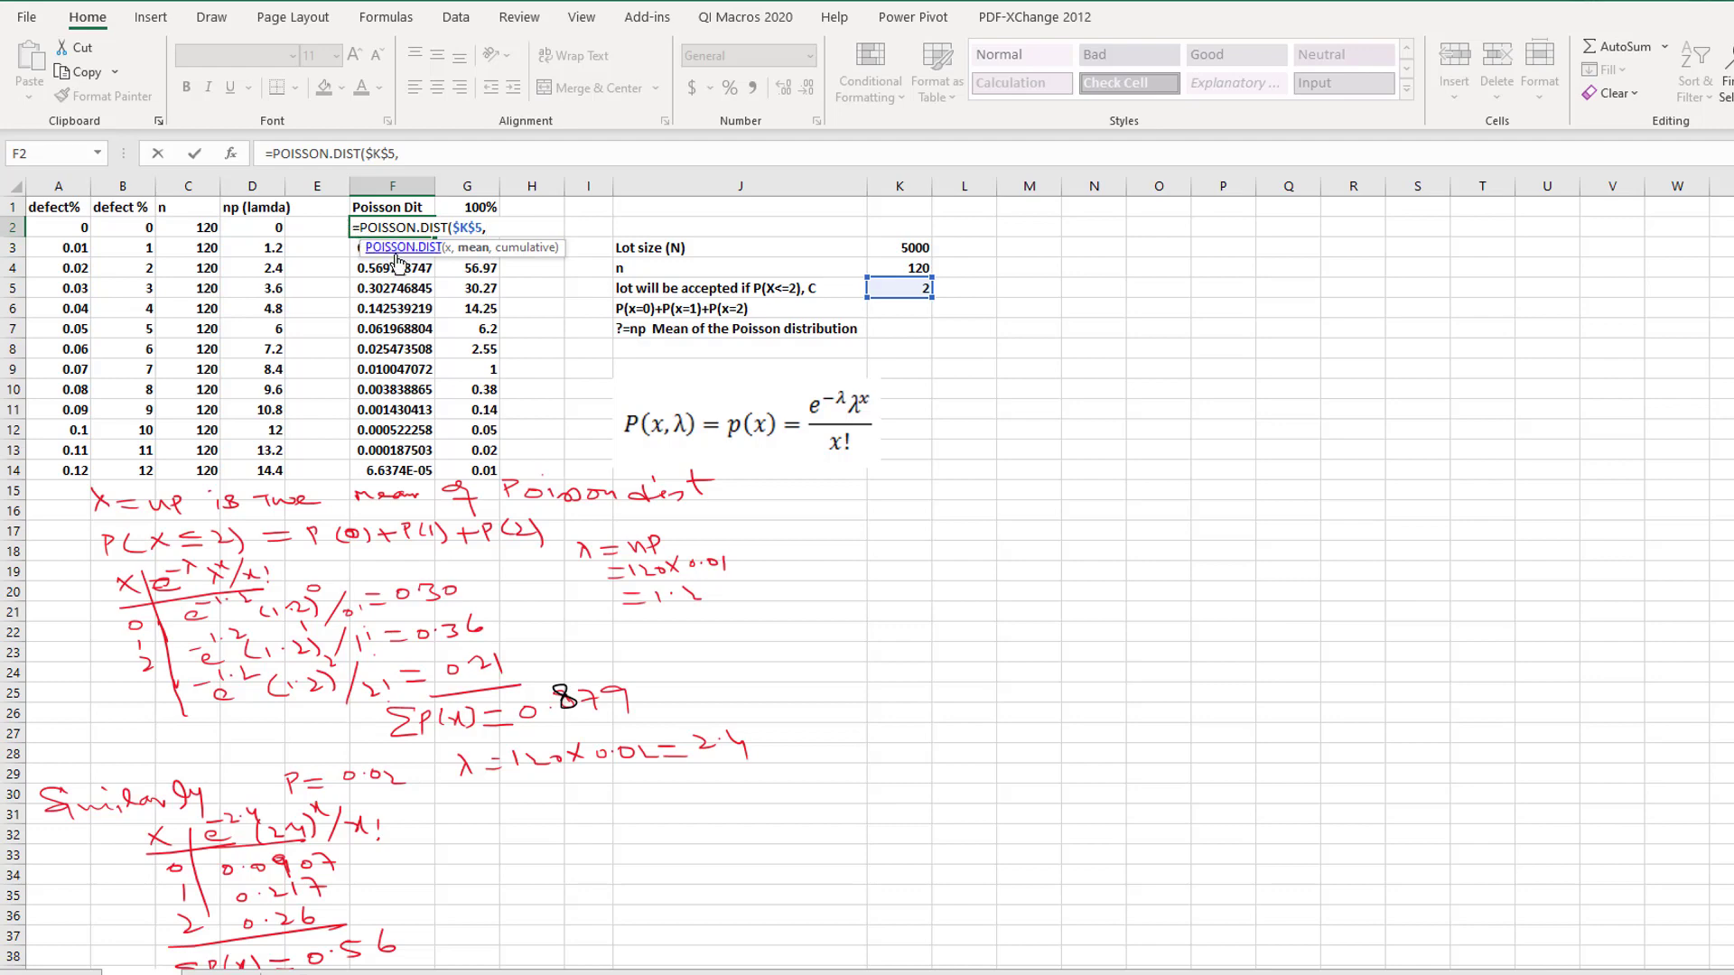
{"action": "left_click", "coordinate": [270, 228]}
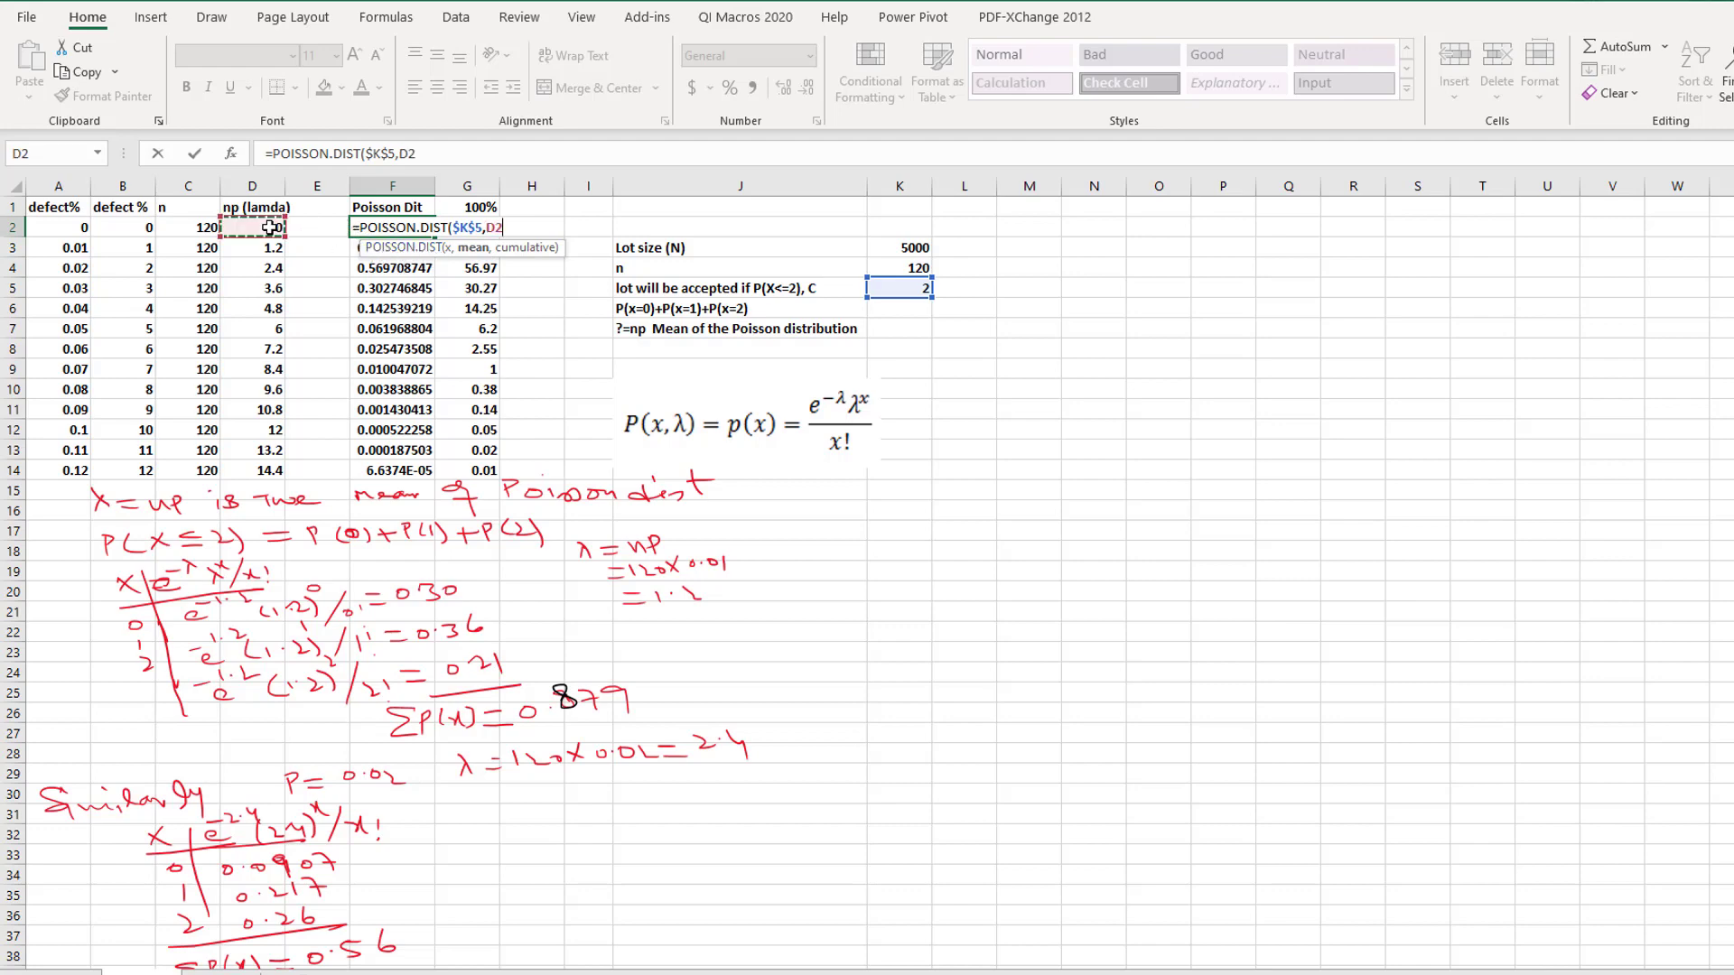
{"action": "type", "text": ","}
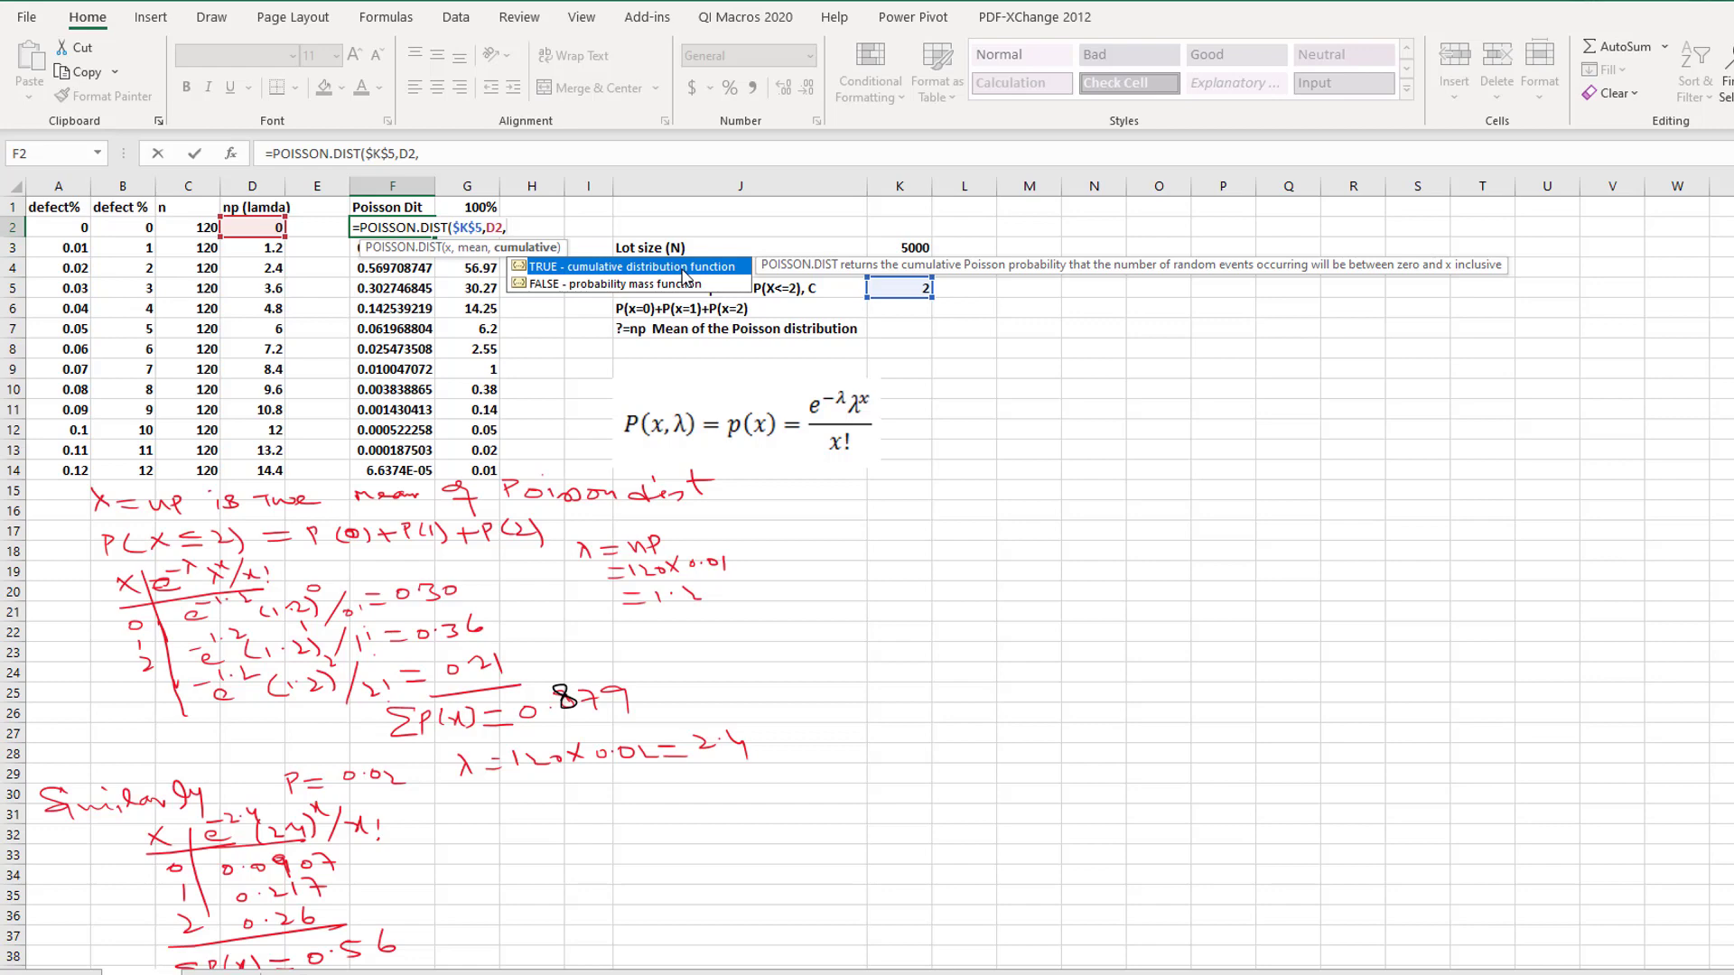
{"action": "type", "text": "1"}
{"action": "type", "text": ")"}
{"action": "key", "text": "Return"}
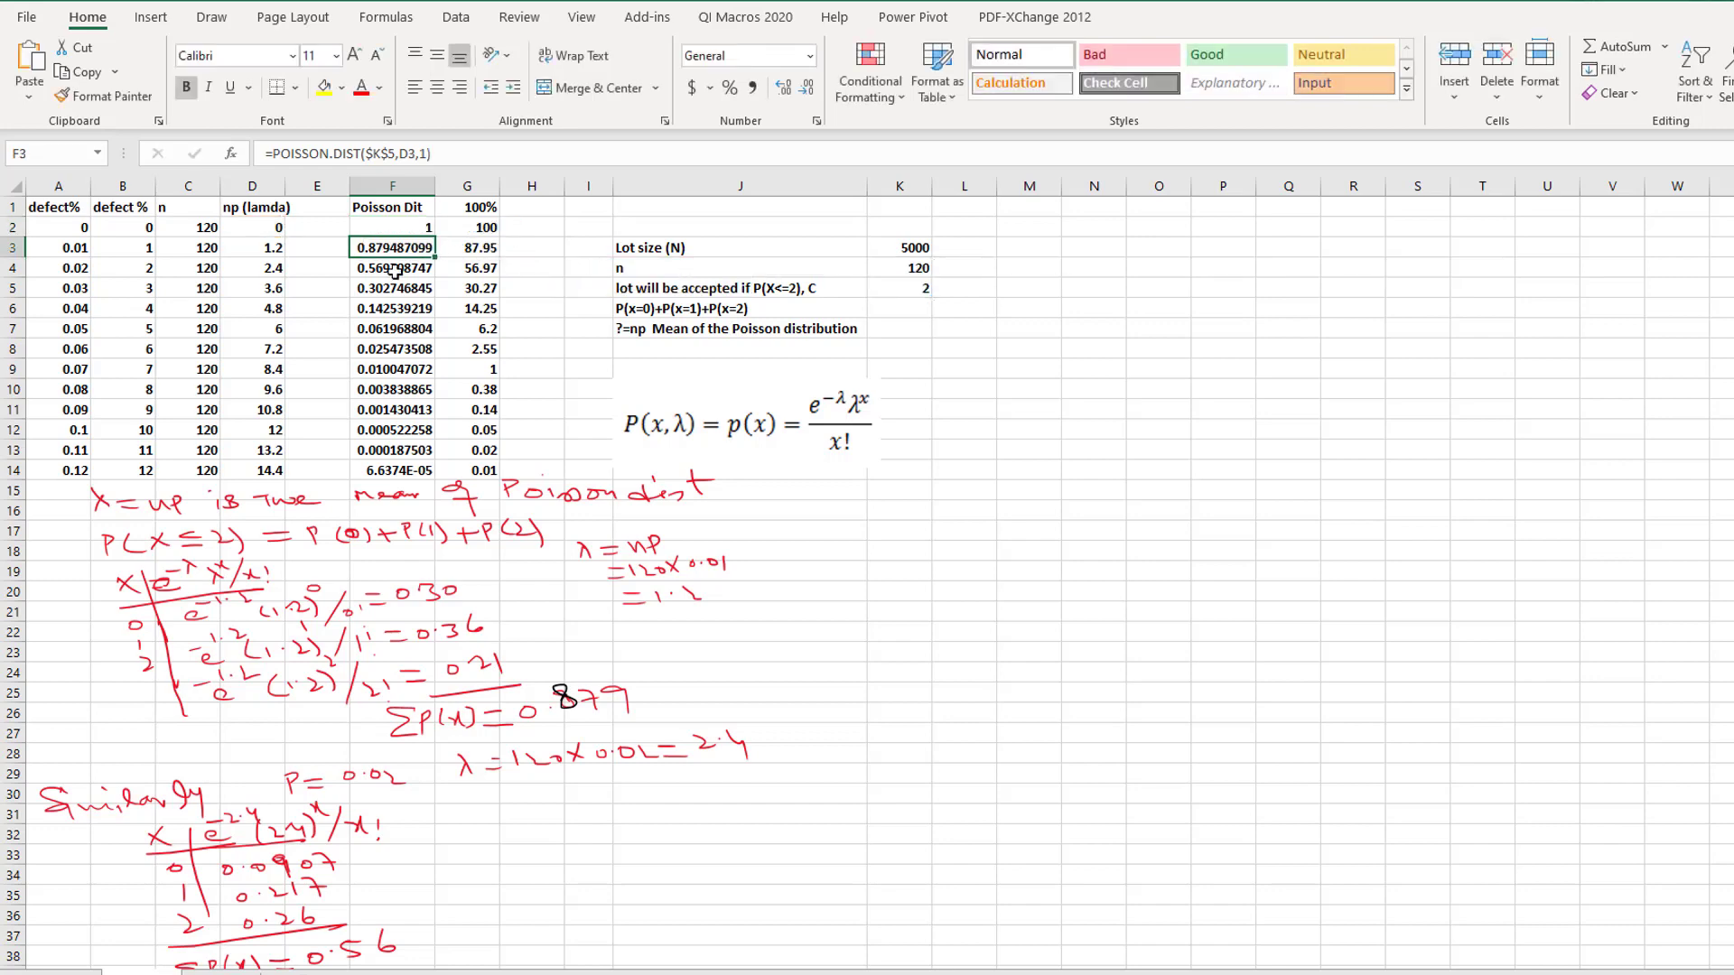
Step: Copy the POISSON.DIST formula from F2 down to F14 and check the references in the first two rows
{"action": "left_click", "coordinate": [401, 231]}
{"action": "left_click_drag", "start_coordinate": [436, 240], "coordinate": [436, 476]}
{"action": "left_click", "coordinate": [414, 252]}
{"action": "left_click", "coordinate": [424, 224]}
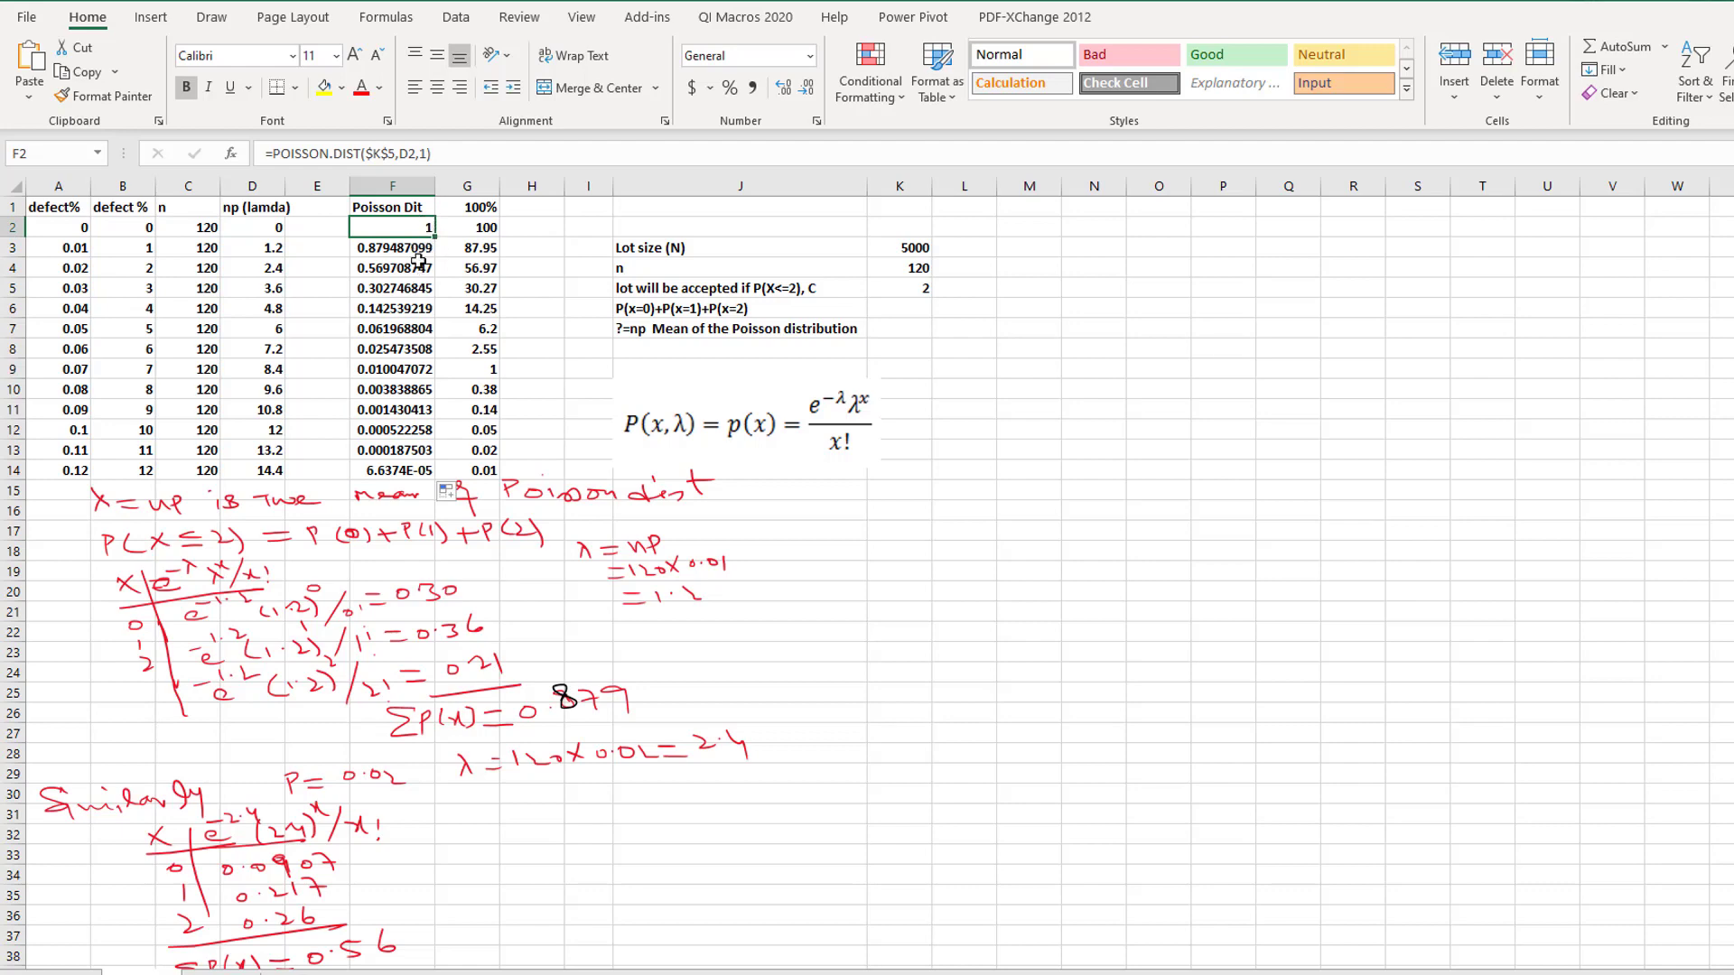
{"action": "left_click", "coordinate": [408, 250]}
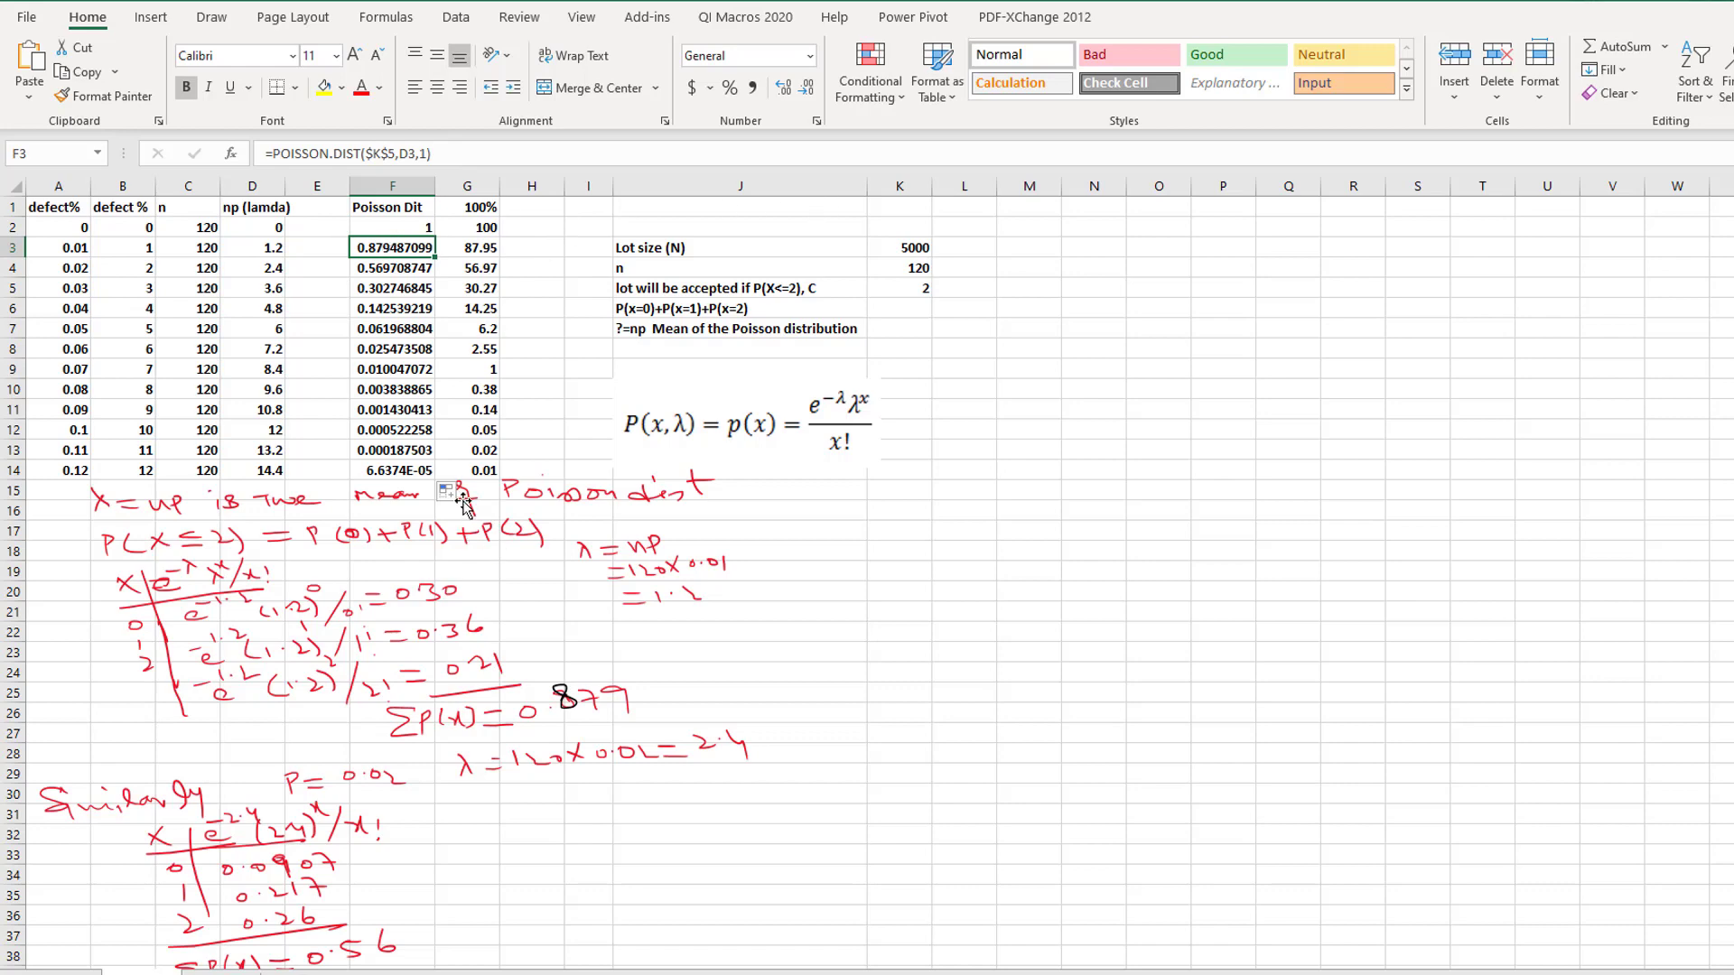
Step: Draw a freehand ink circle around the 0.01 defect value in A3
{"action": "left_click", "coordinate": [714, 594]}
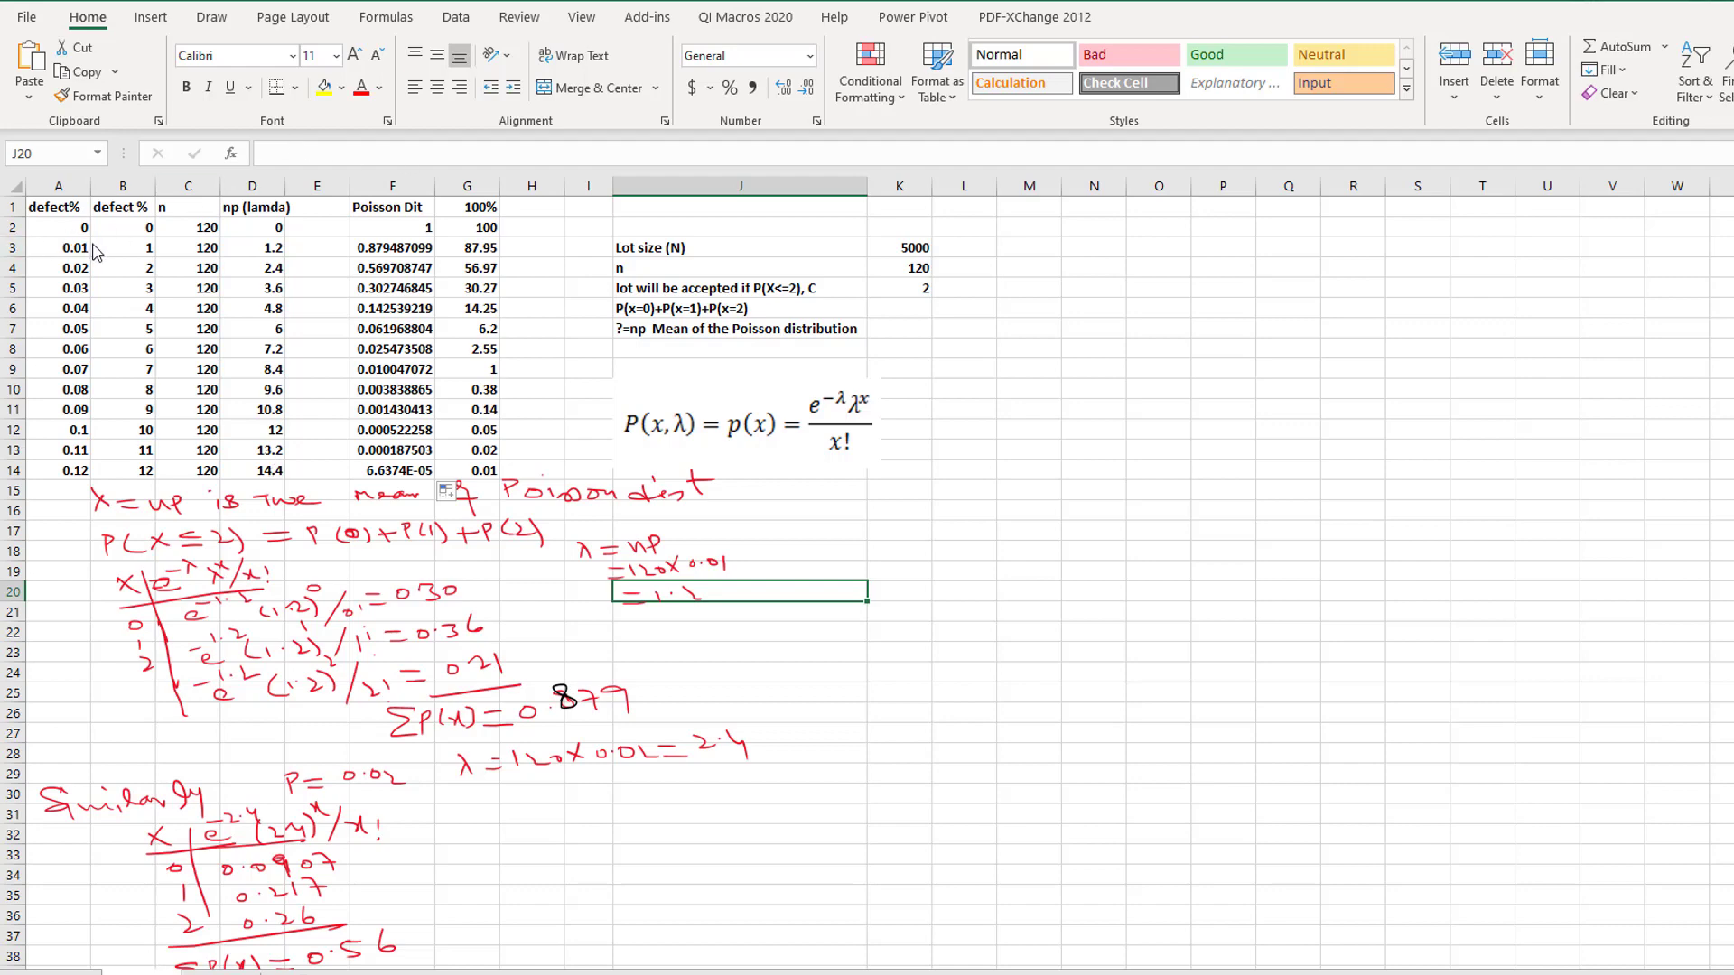
{"action": "left_click_drag", "start_coordinate": [95, 248], "coordinate": [80, 228]}
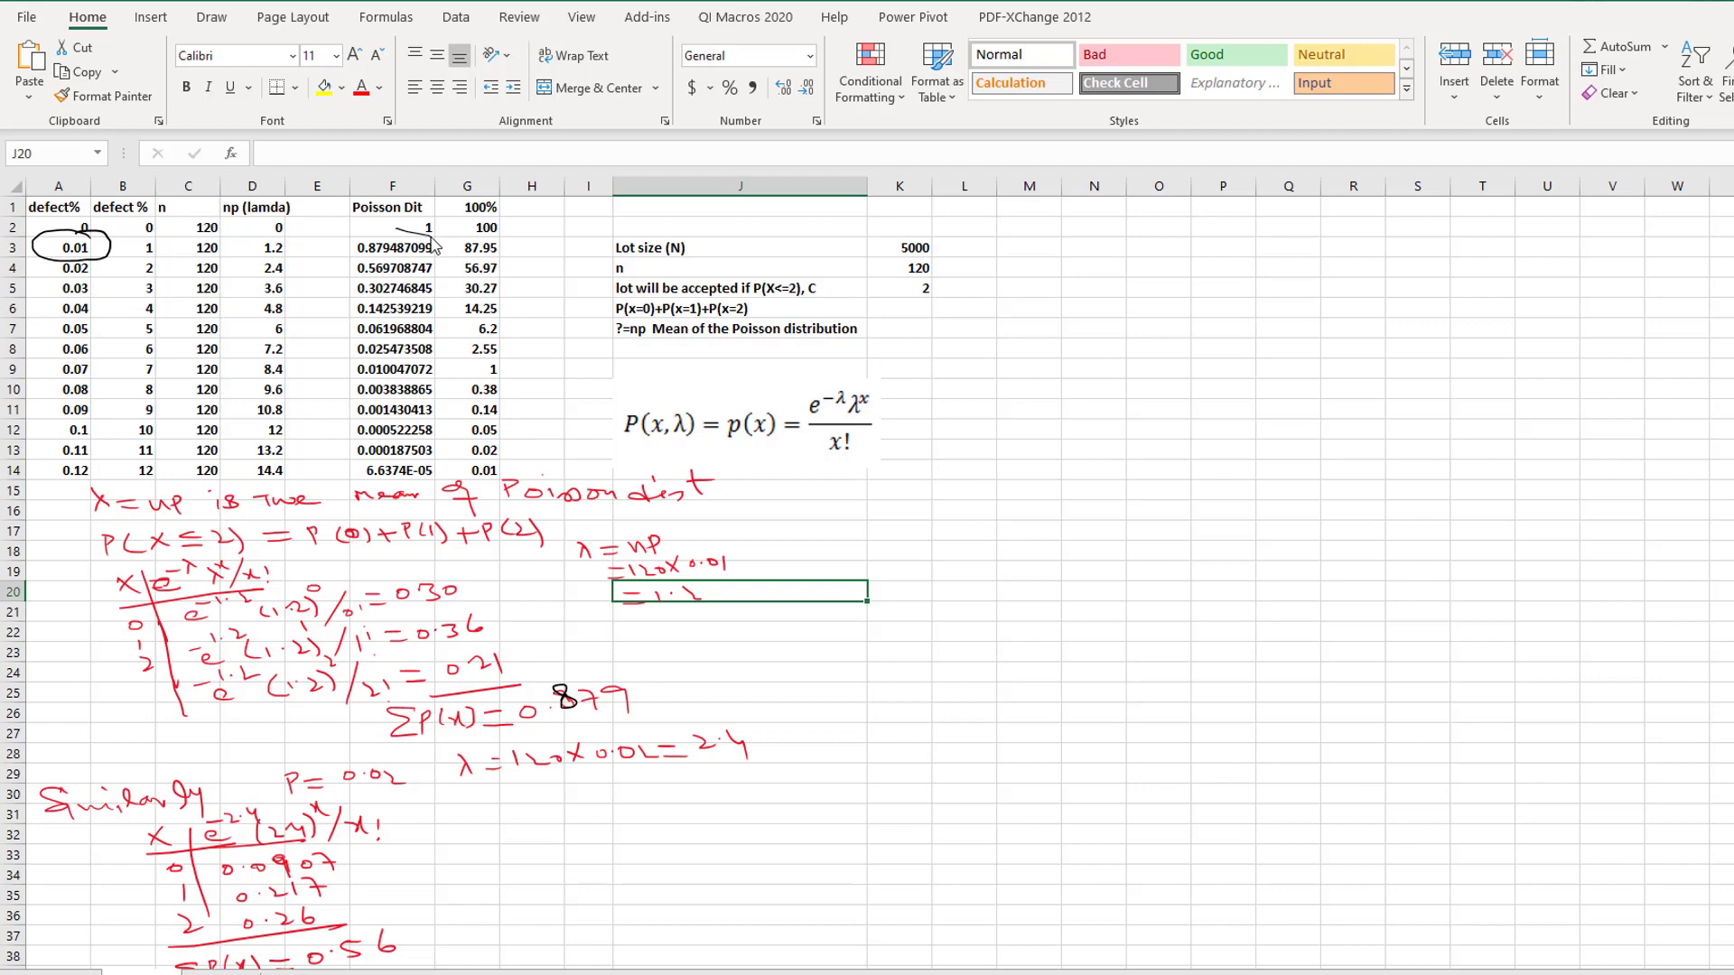
Step: Circle the probability in F3 with a handwritten acceptance note beside it, and delete that ink annotation
{"action": "mouse_move", "coordinate": [431, 238]}
{"action": "left_mouse_down"}
{"action": "mouse_move", "coordinate": [443, 259]}
{"action": "mouse_move", "coordinate": [347, 242]}
{"action": "mouse_move", "coordinate": [548, 243]}
{"action": "mouse_move", "coordinate": [617, 219]}
{"action": "left_mouse_up"}
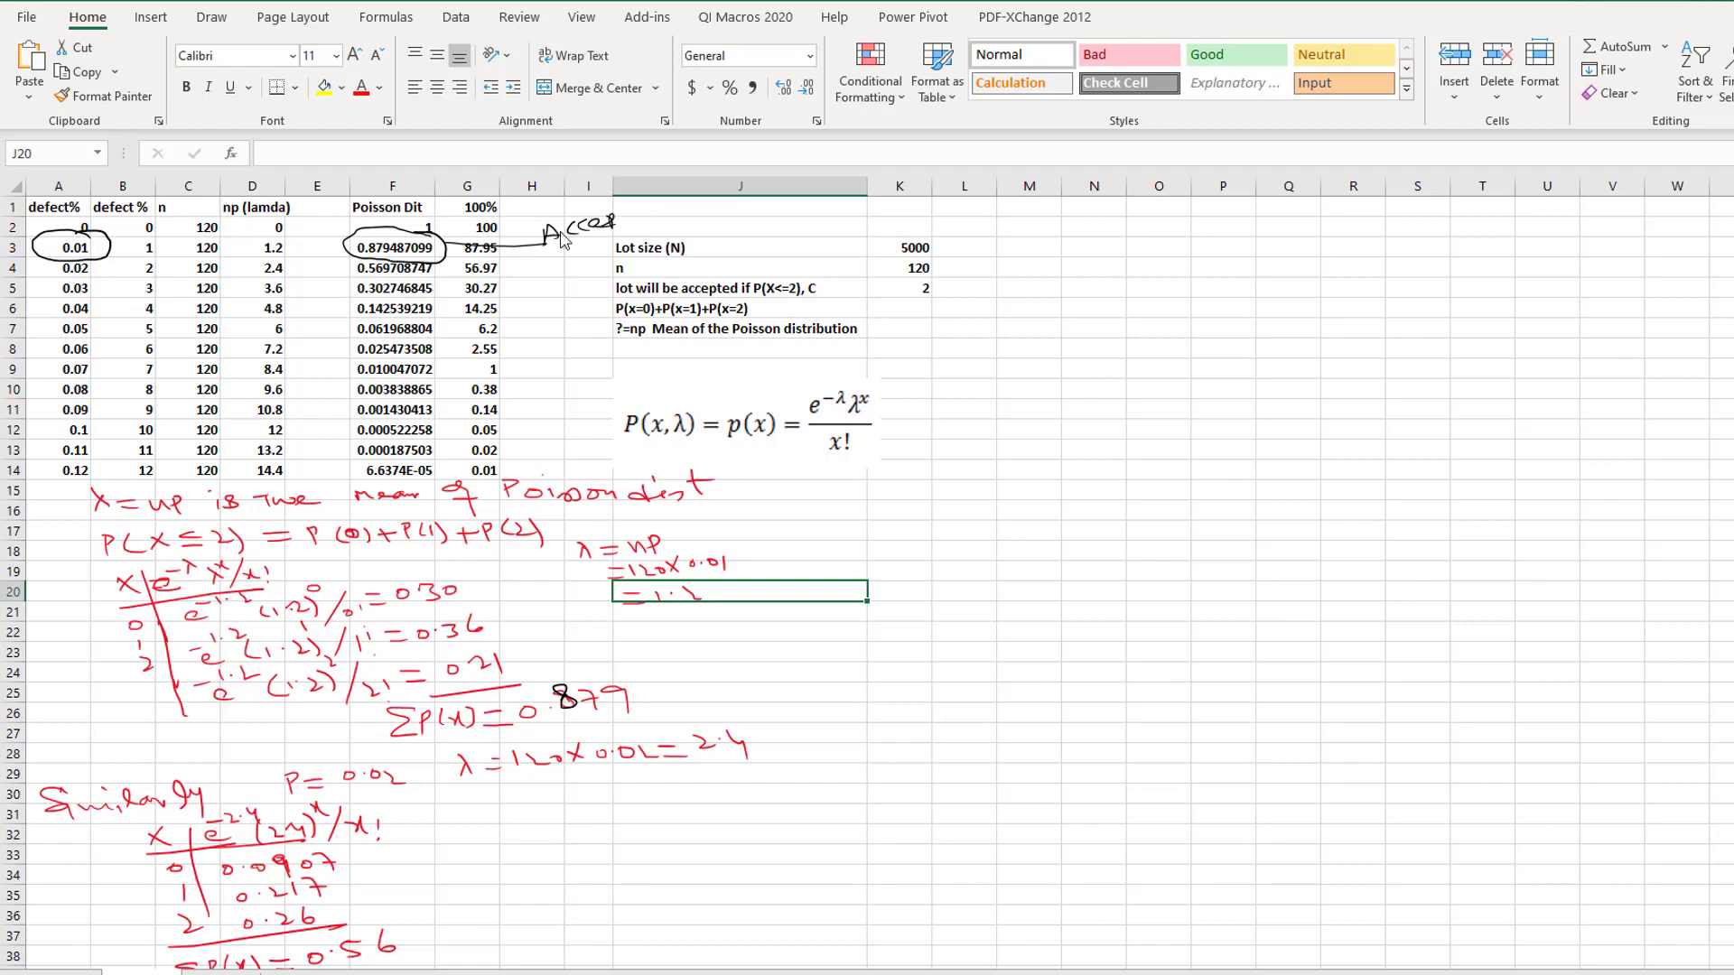
{"action": "left_click", "coordinate": [522, 253]}
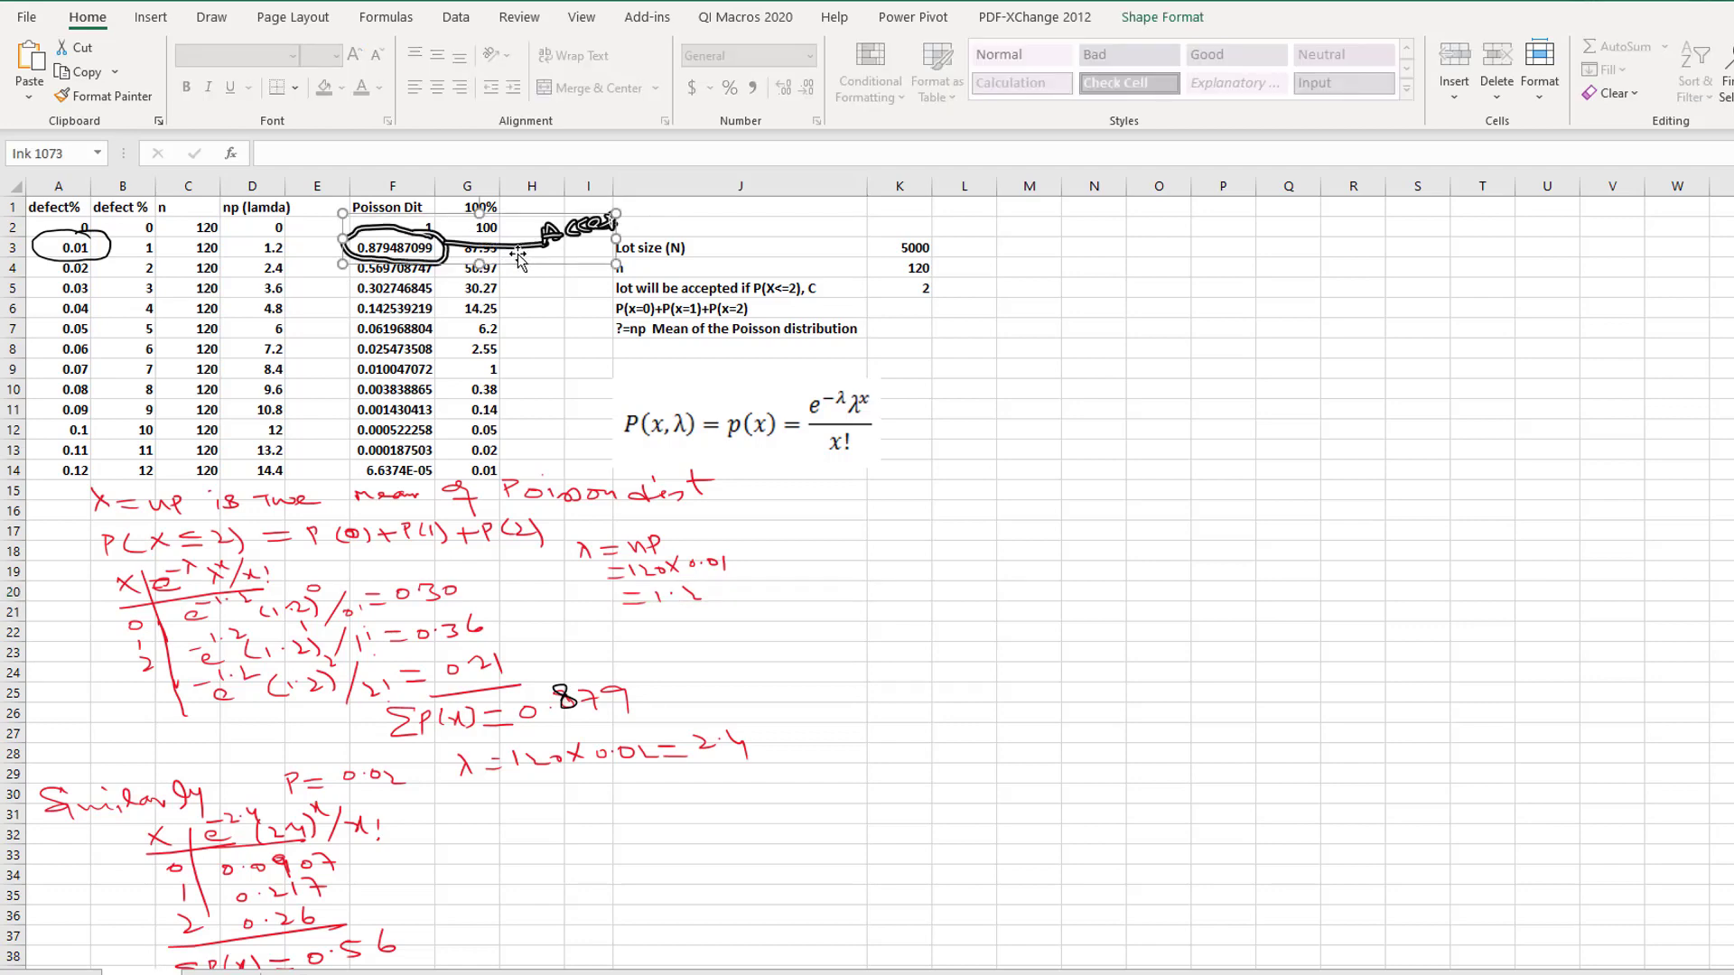
{"action": "key", "text": "Delete"}
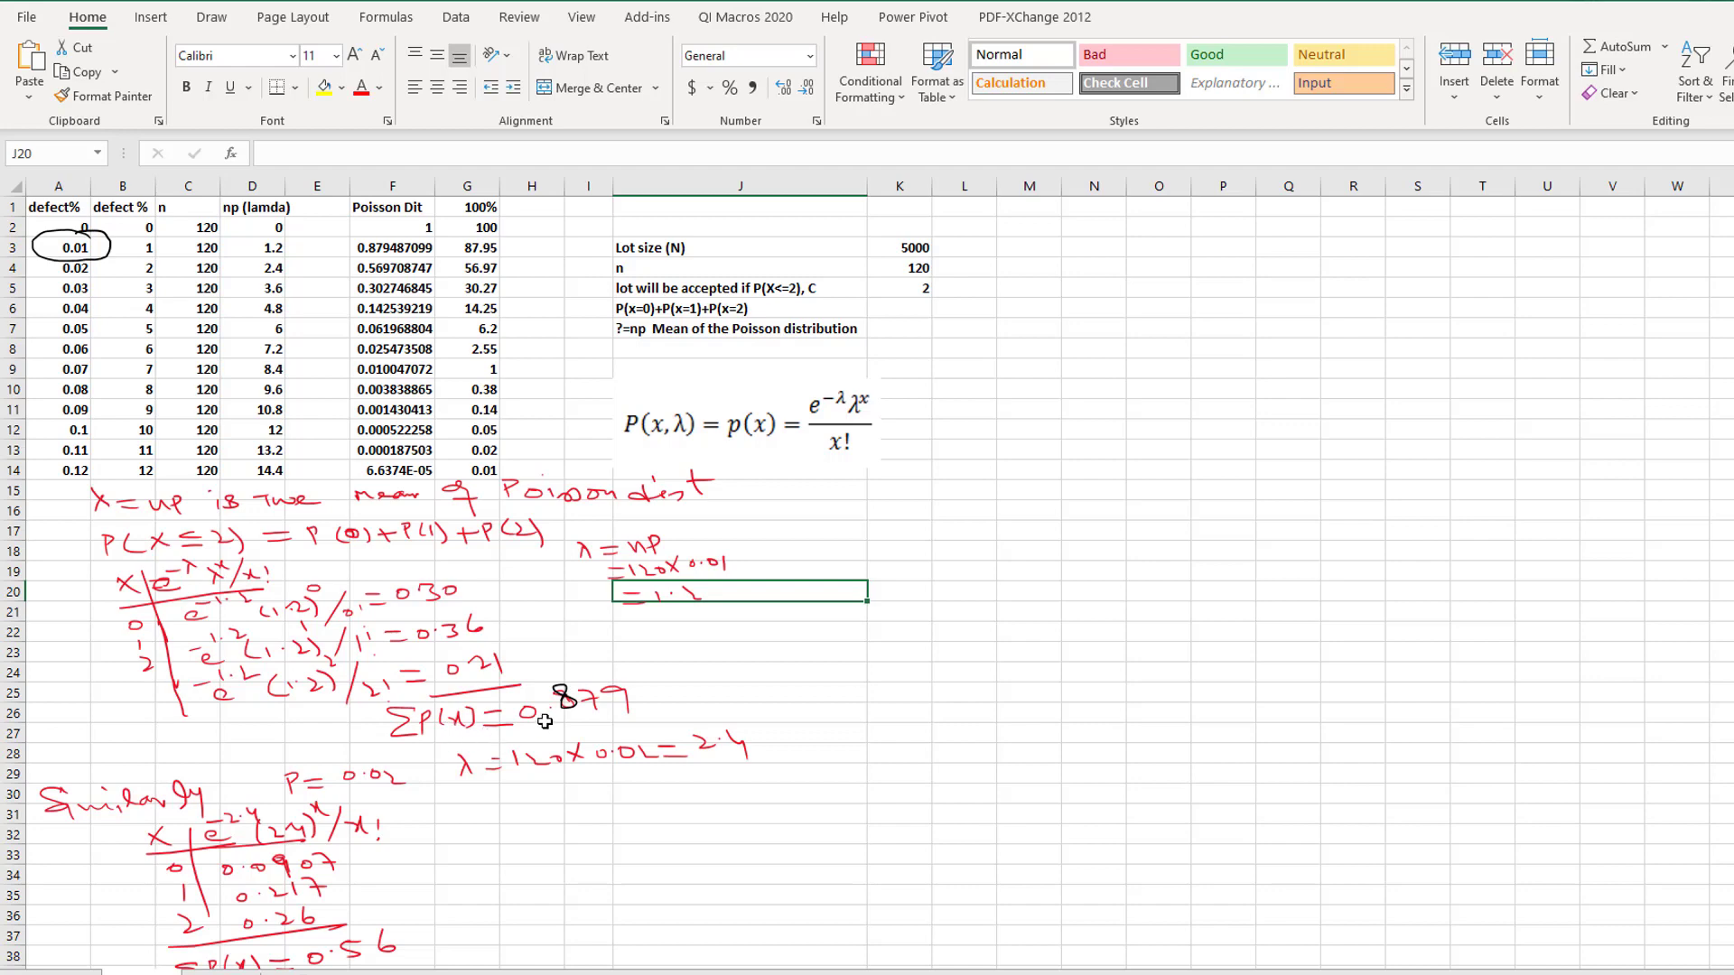
Step: Compare the POISSON.DIST formula in F3 and the 0.02 defect row with the handwritten Poisson calculations below the table
{"action": "left_click", "coordinate": [396, 247]}
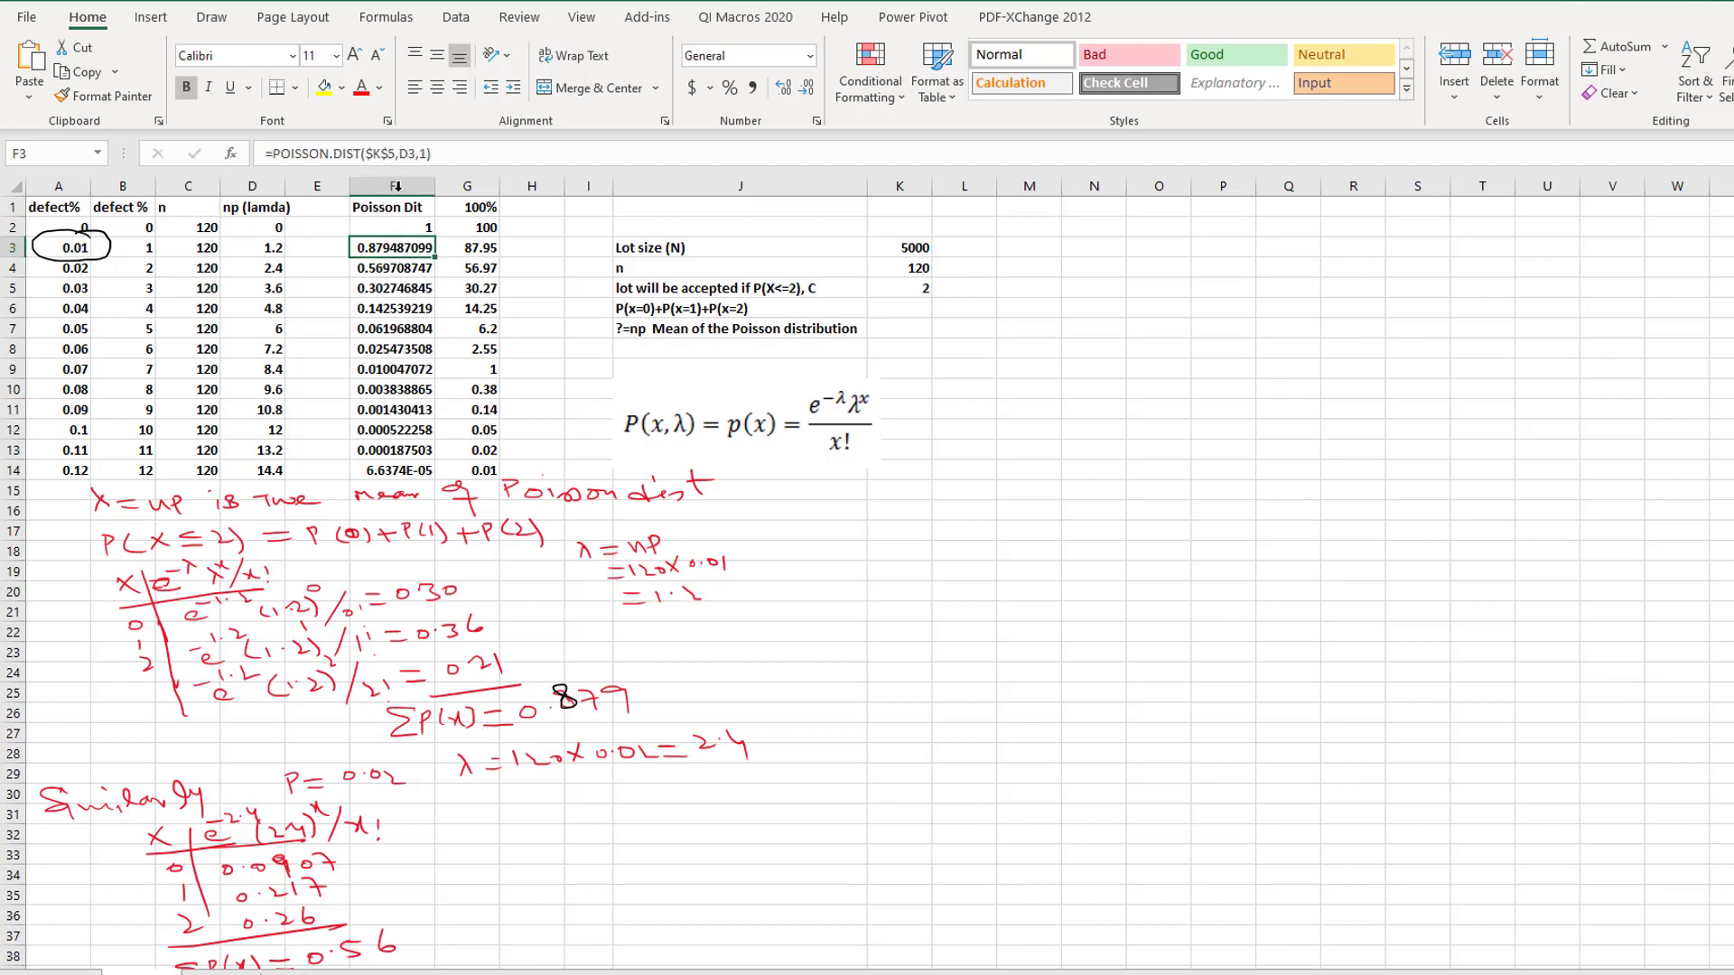
{"action": "left_click", "coordinate": [446, 154]}
{"action": "left_click", "coordinate": [878, 611]}
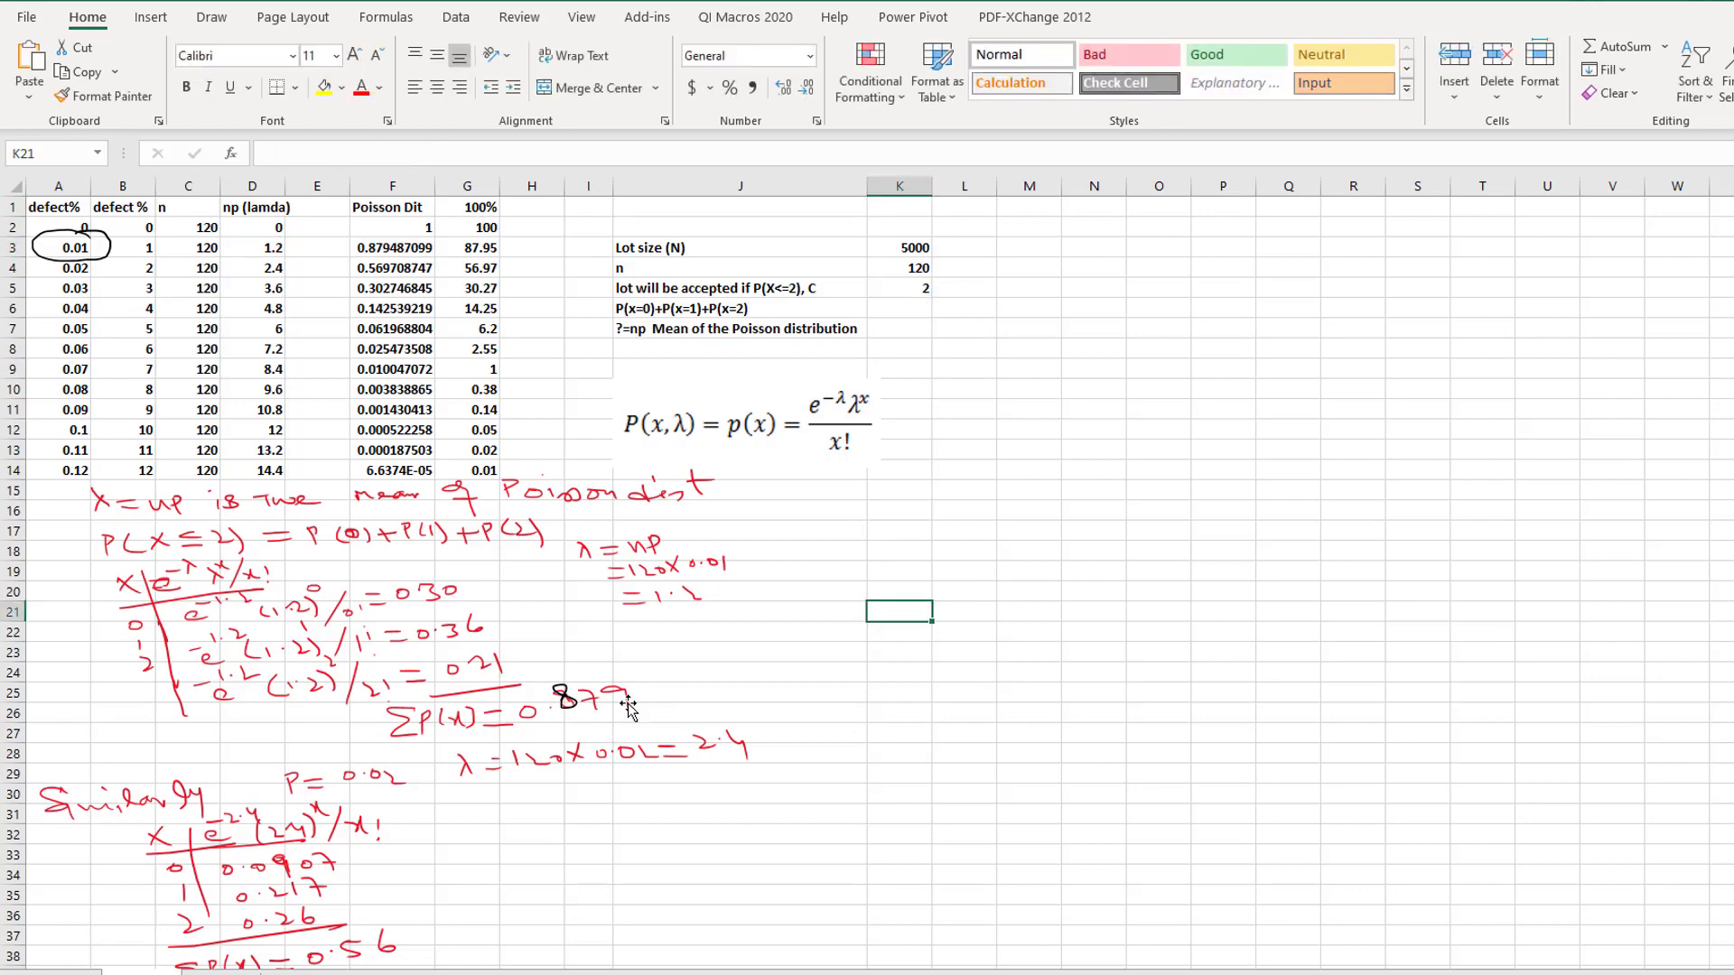
{"action": "left_click", "coordinate": [74, 268]}
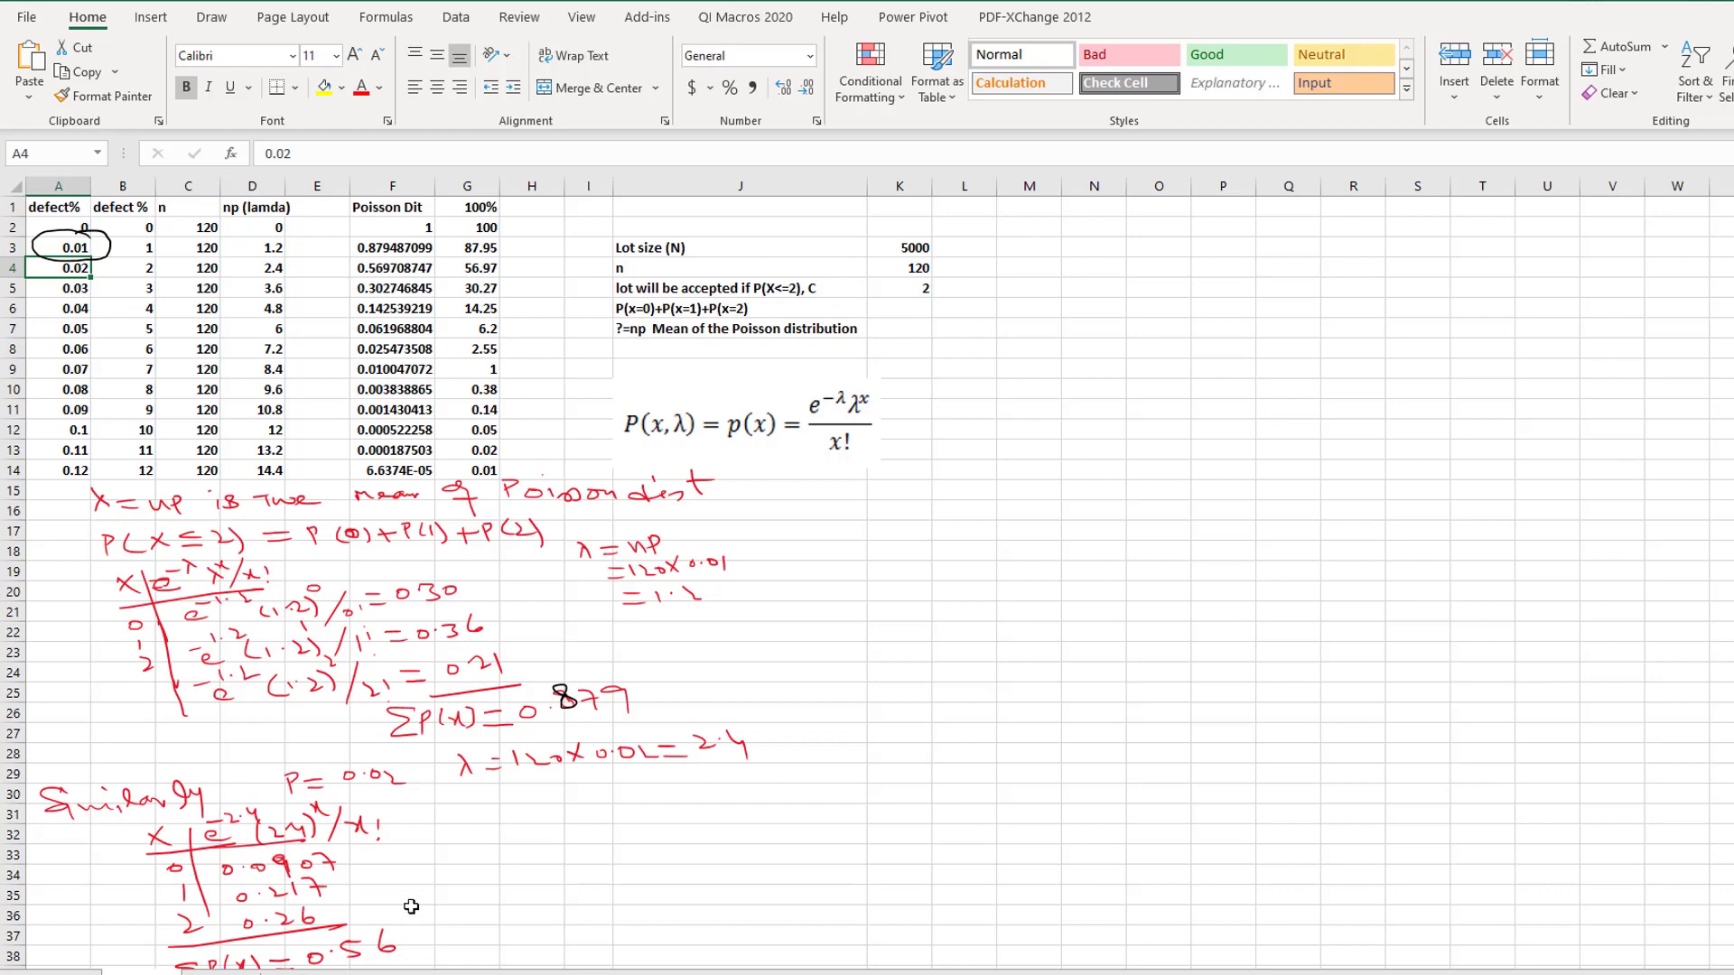
{"action": "scroll", "coordinate": [413, 912], "scroll_direction": "down", "scroll_amount": 1}
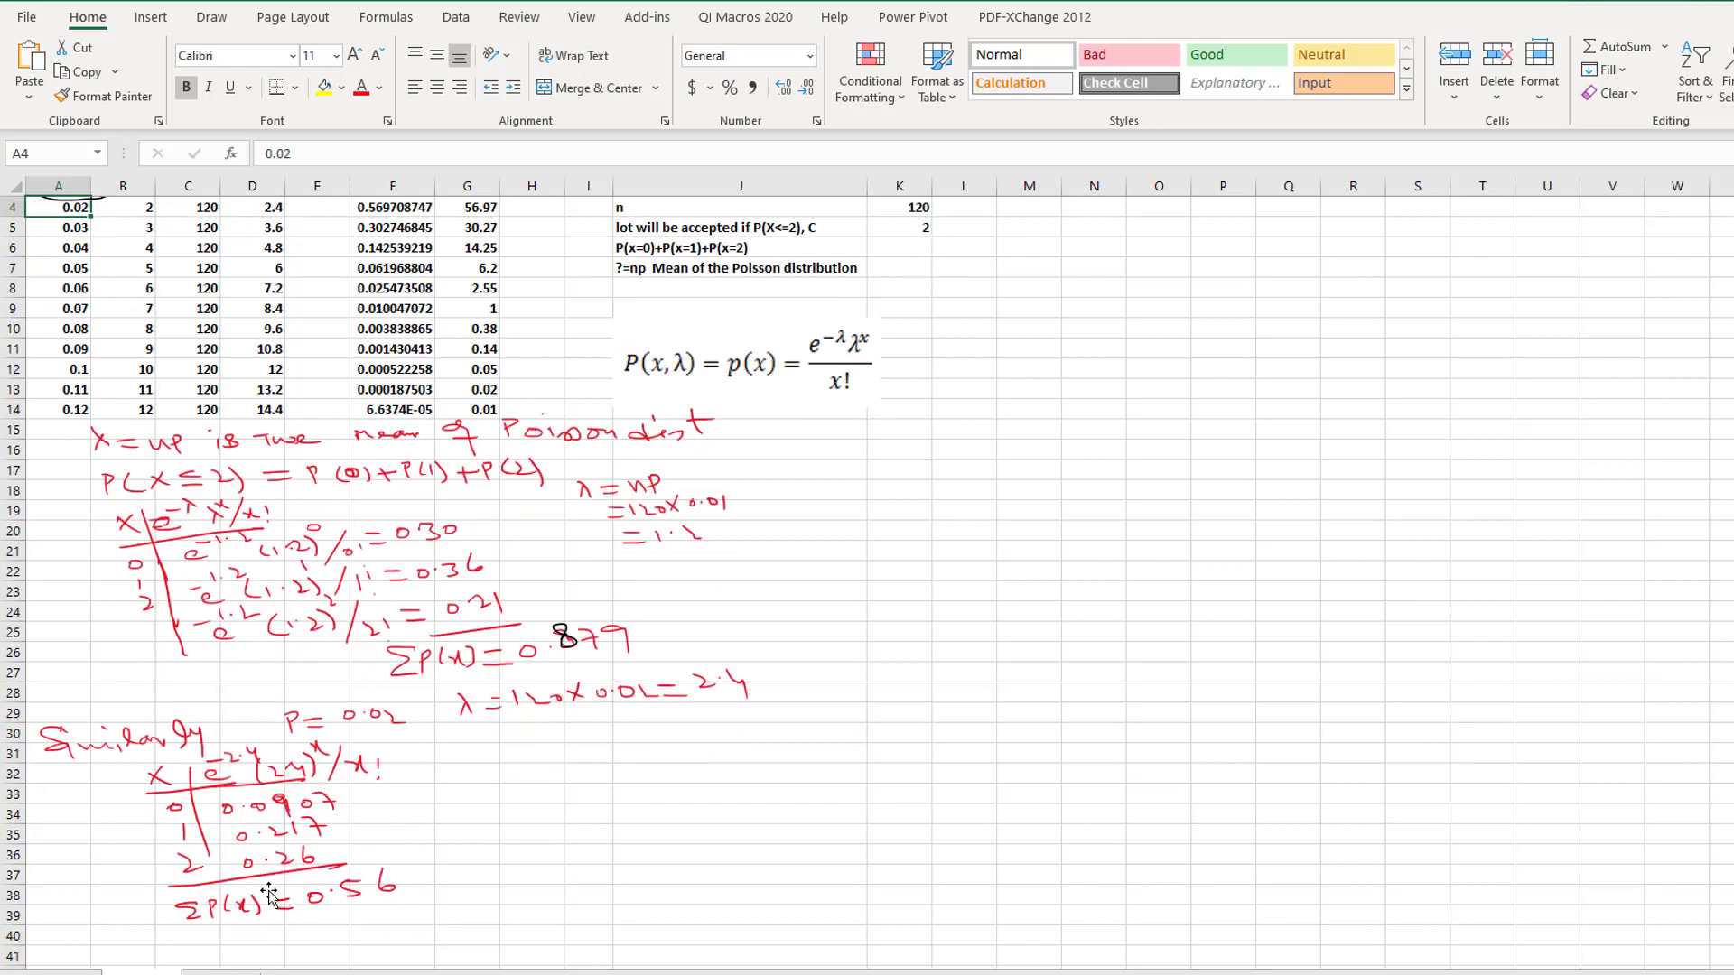
{"action": "scroll", "coordinate": [402, 854], "scroll_direction": "up", "scroll_amount": 1}
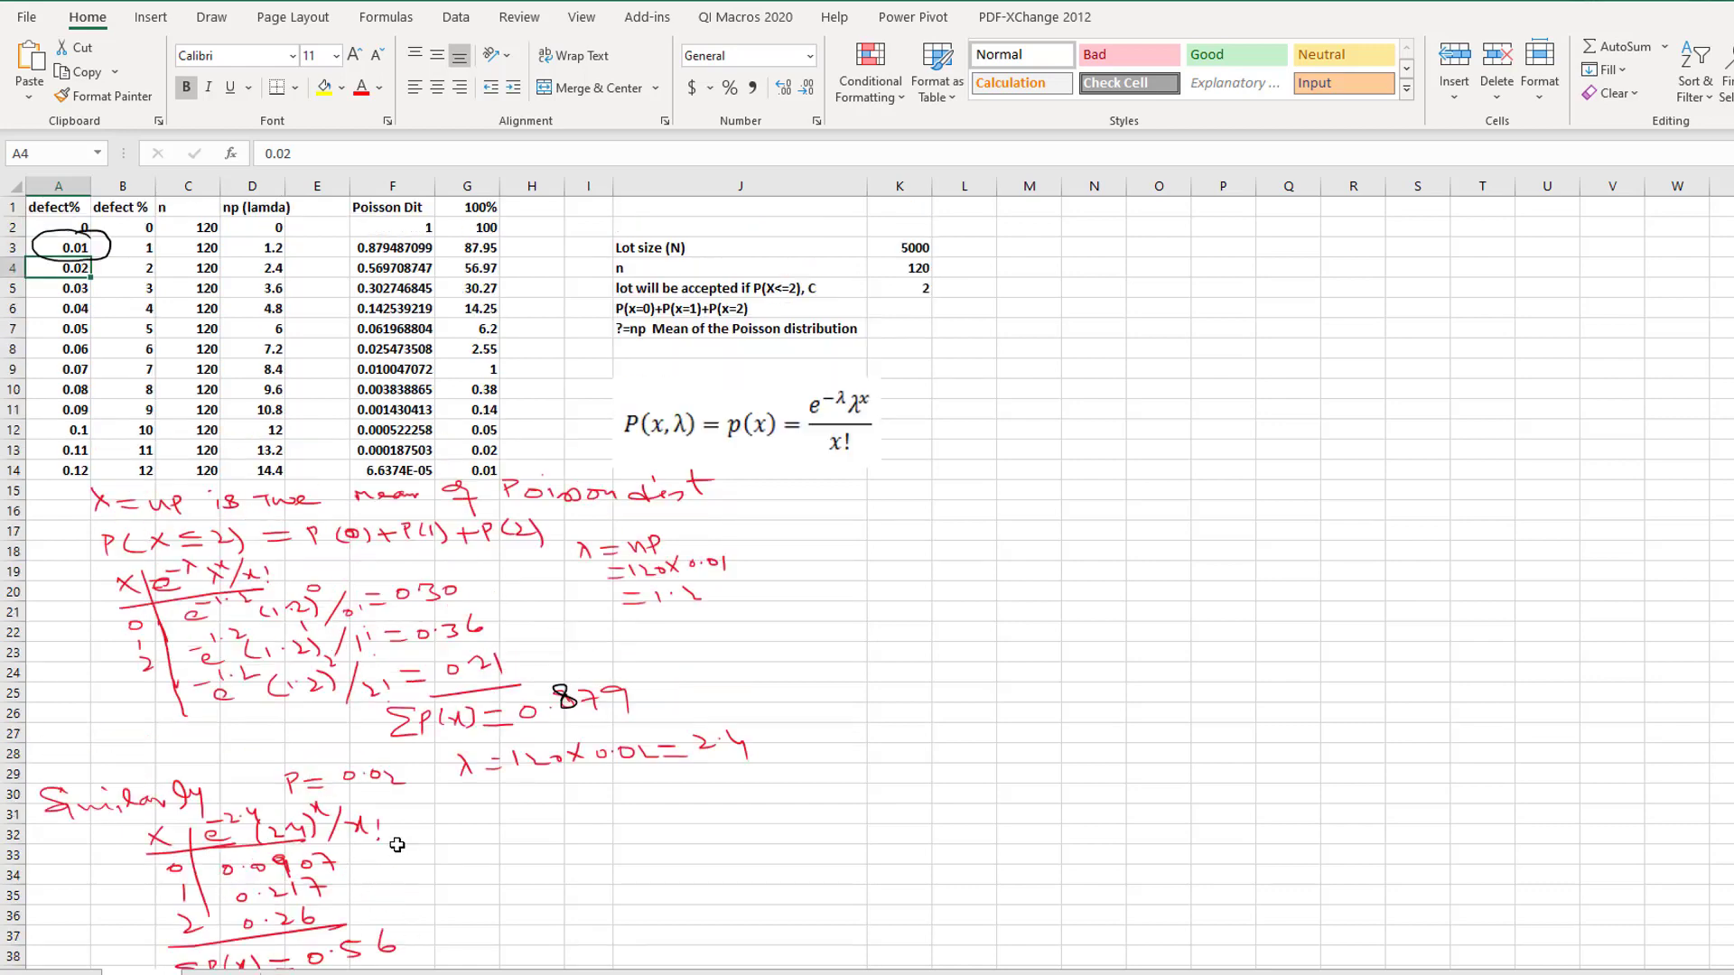
{"action": "scroll", "coordinate": [342, 754], "scroll_direction": "down", "scroll_amount": 1}
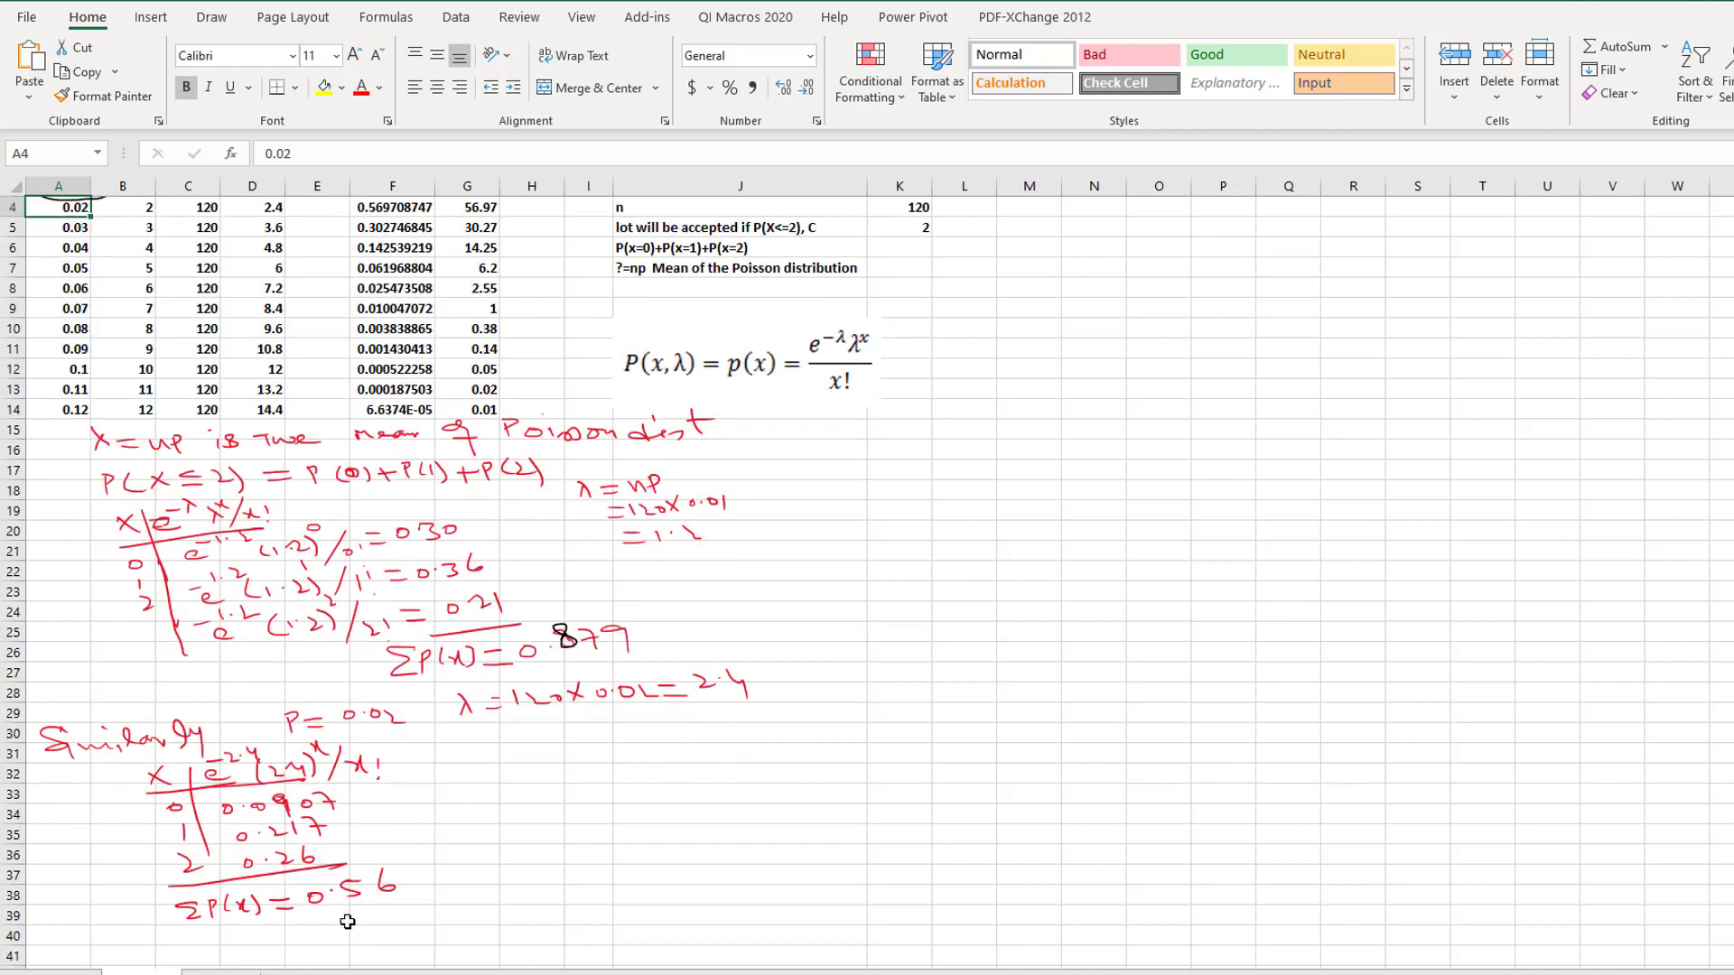
Step: Insert a scatter chart with smooth lines and markers plotting the Poisson Dit values in F1:F14 against the defect% values in A1:A14
{"action": "scroll", "coordinate": [483, 773], "scroll_direction": "up", "scroll_amount": 1}
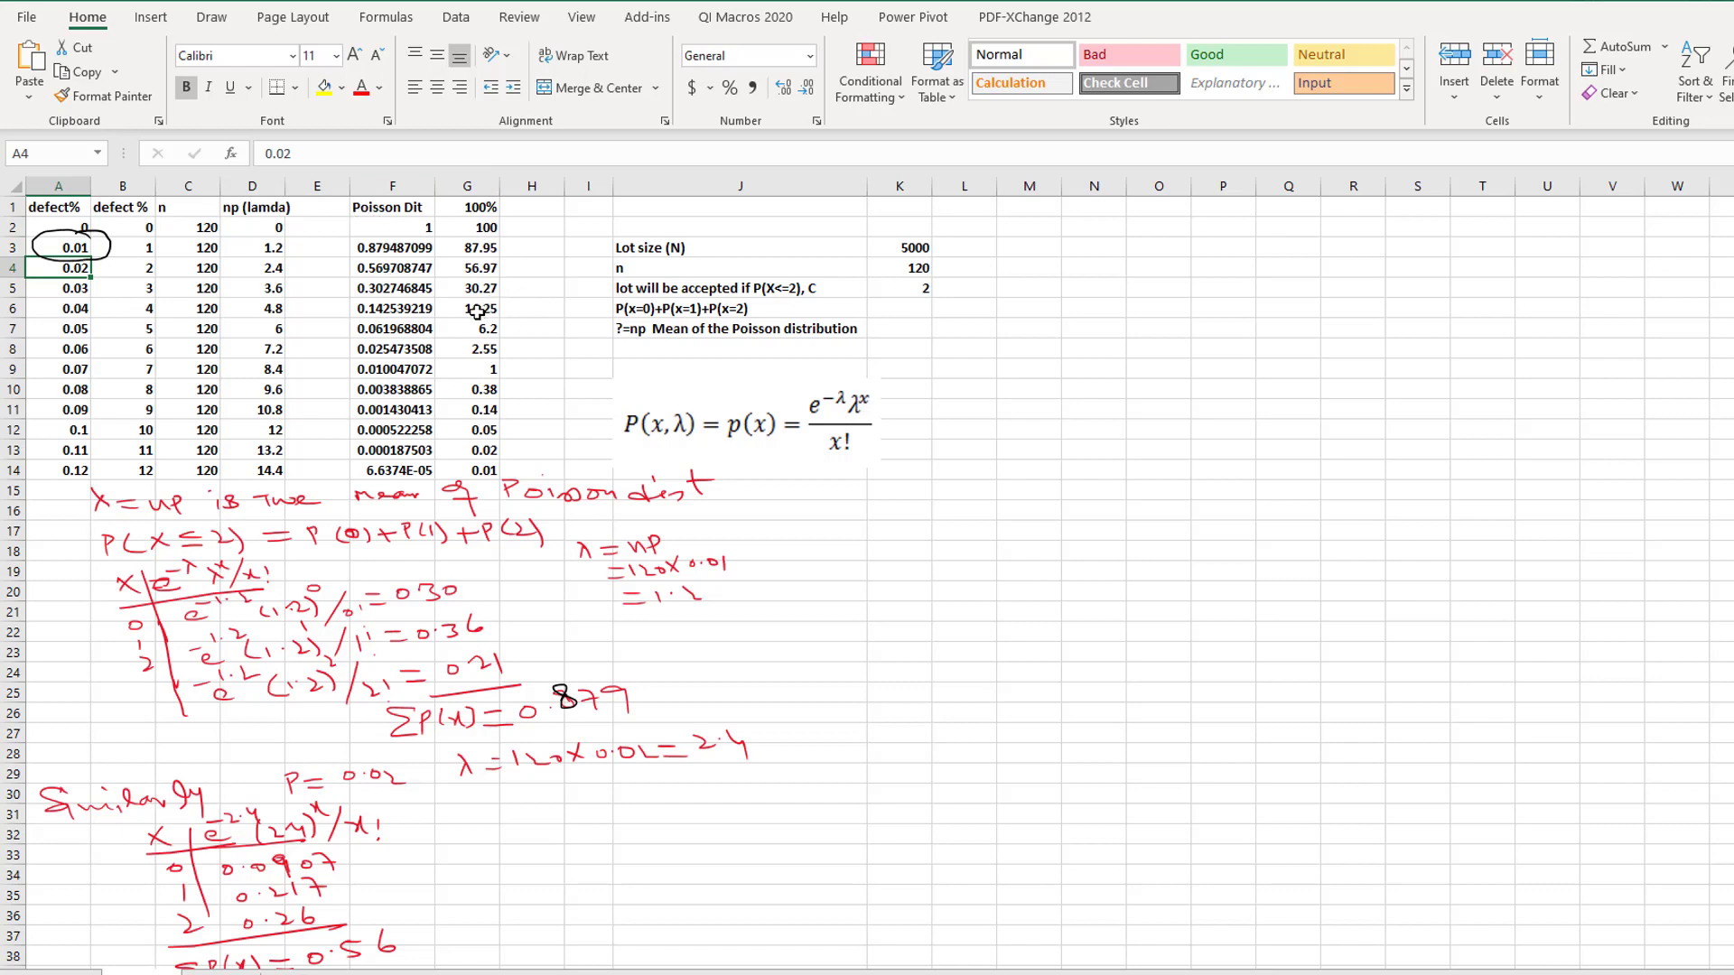
{"action": "left_click_drag", "start_coordinate": [55, 209], "coordinate": [57, 475]}
{"action": "left_click_drag", "start_coordinate": [380, 209], "coordinate": [398, 469]}
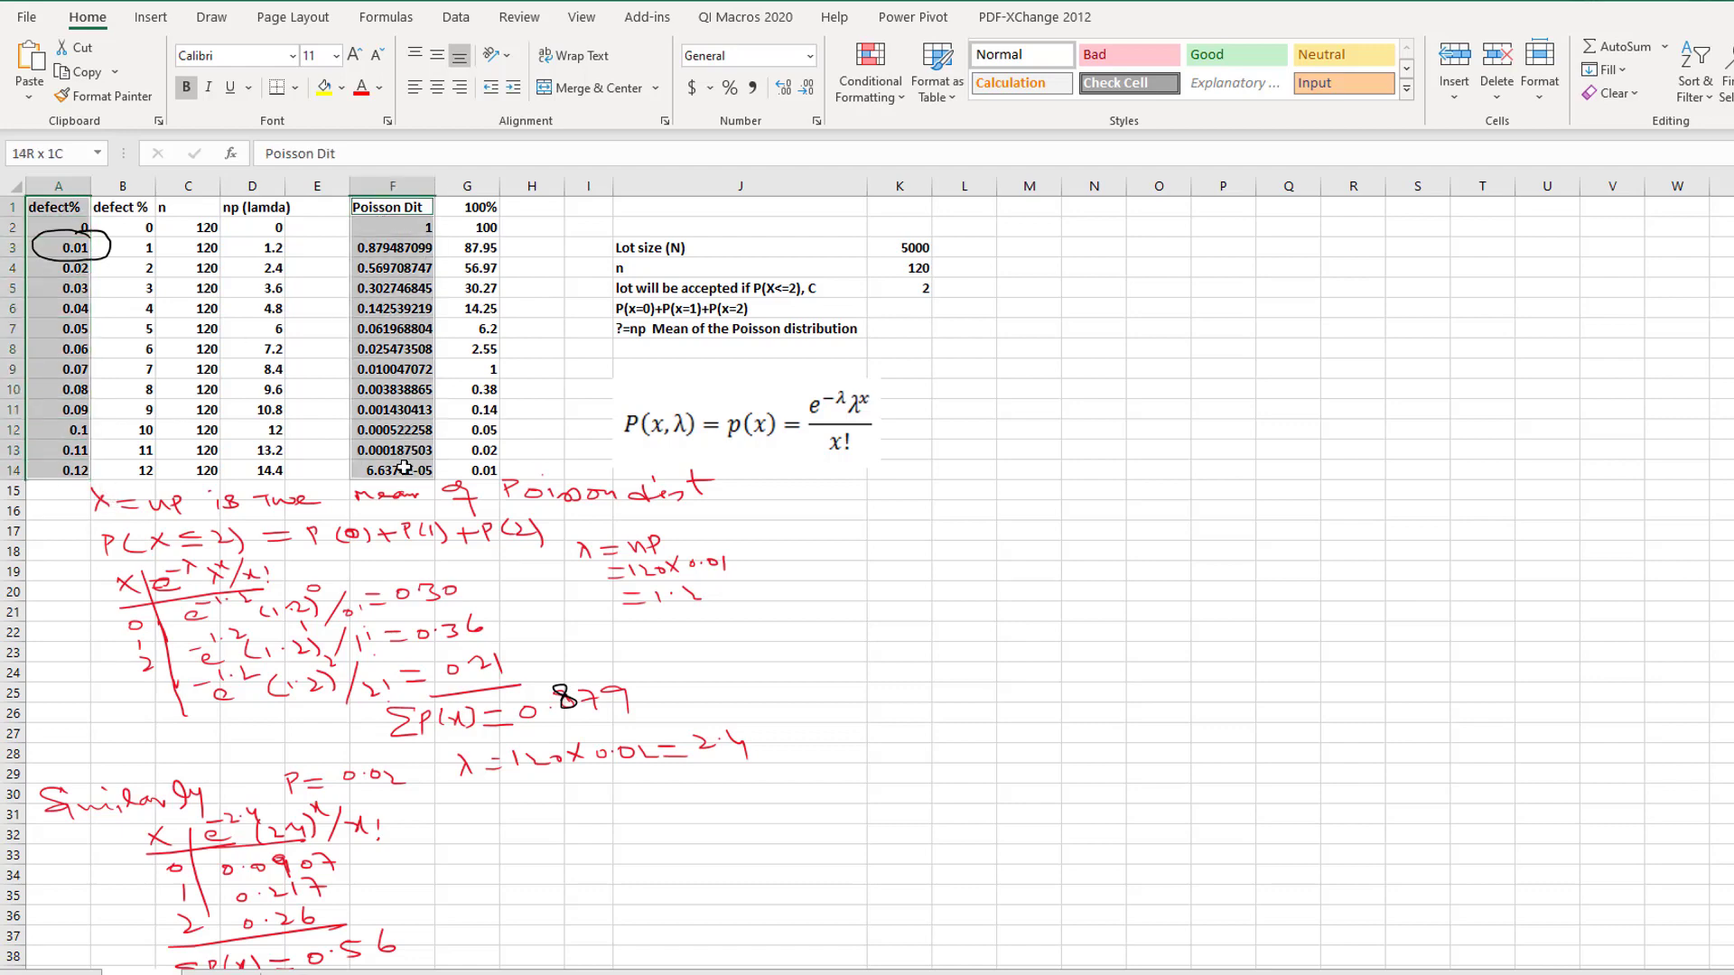
{"action": "left_click", "coordinate": [162, 23]}
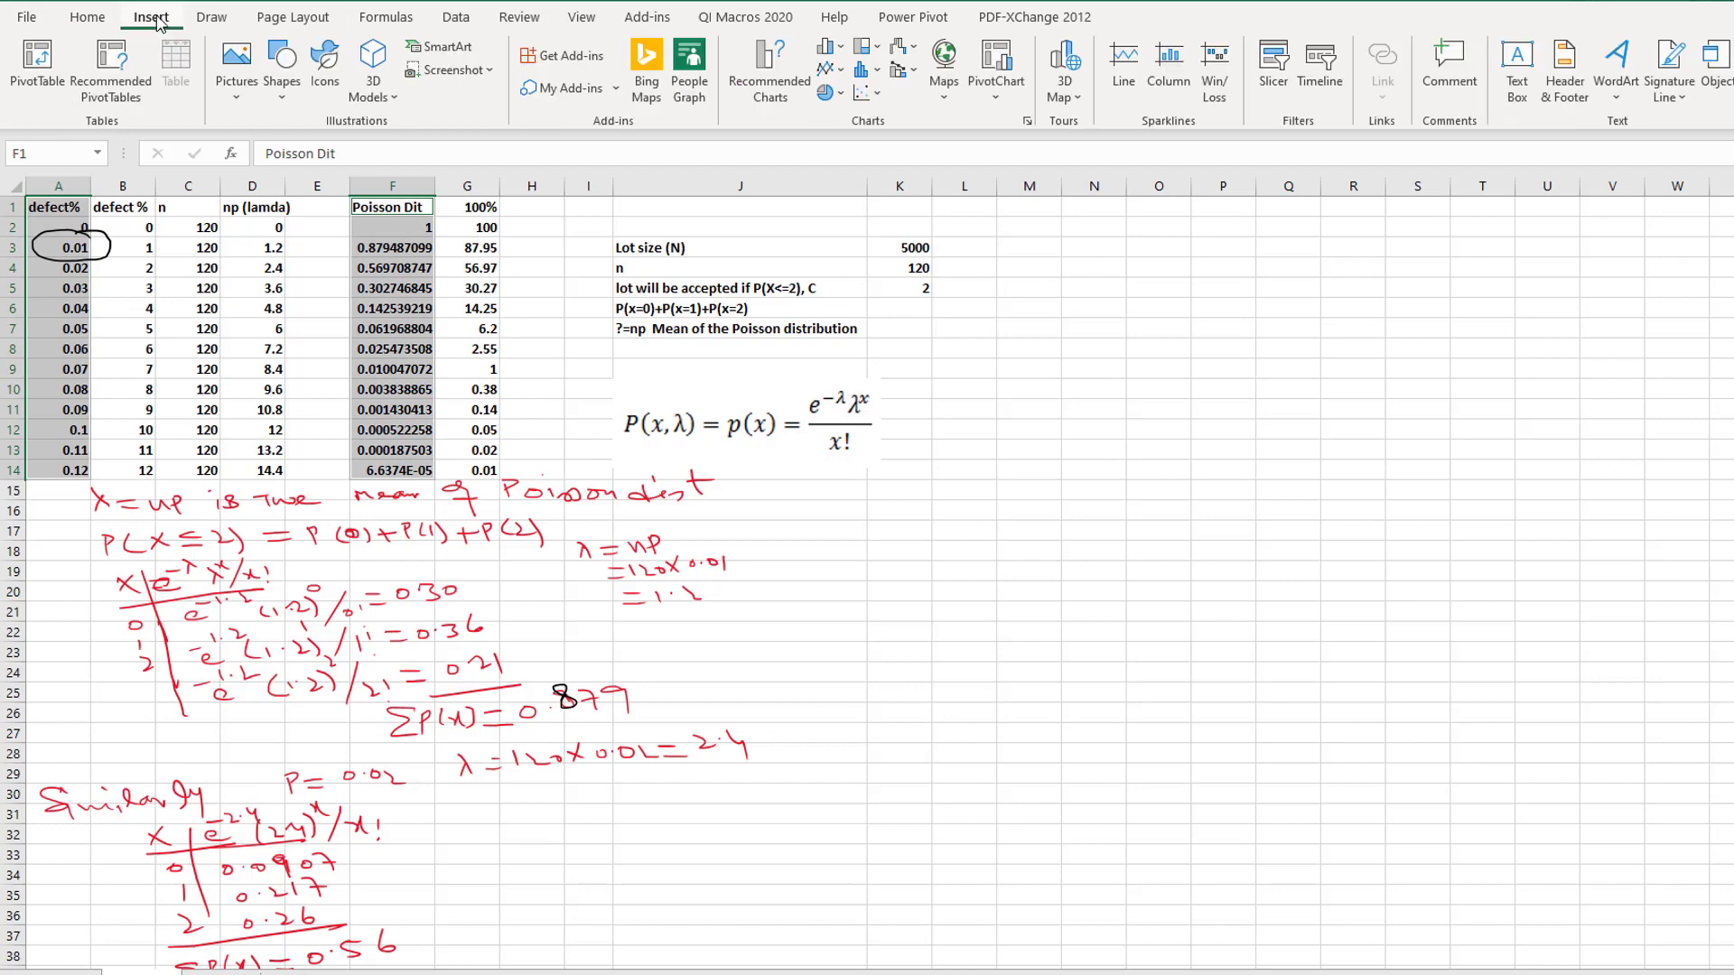
{"action": "left_click", "coordinate": [867, 92]}
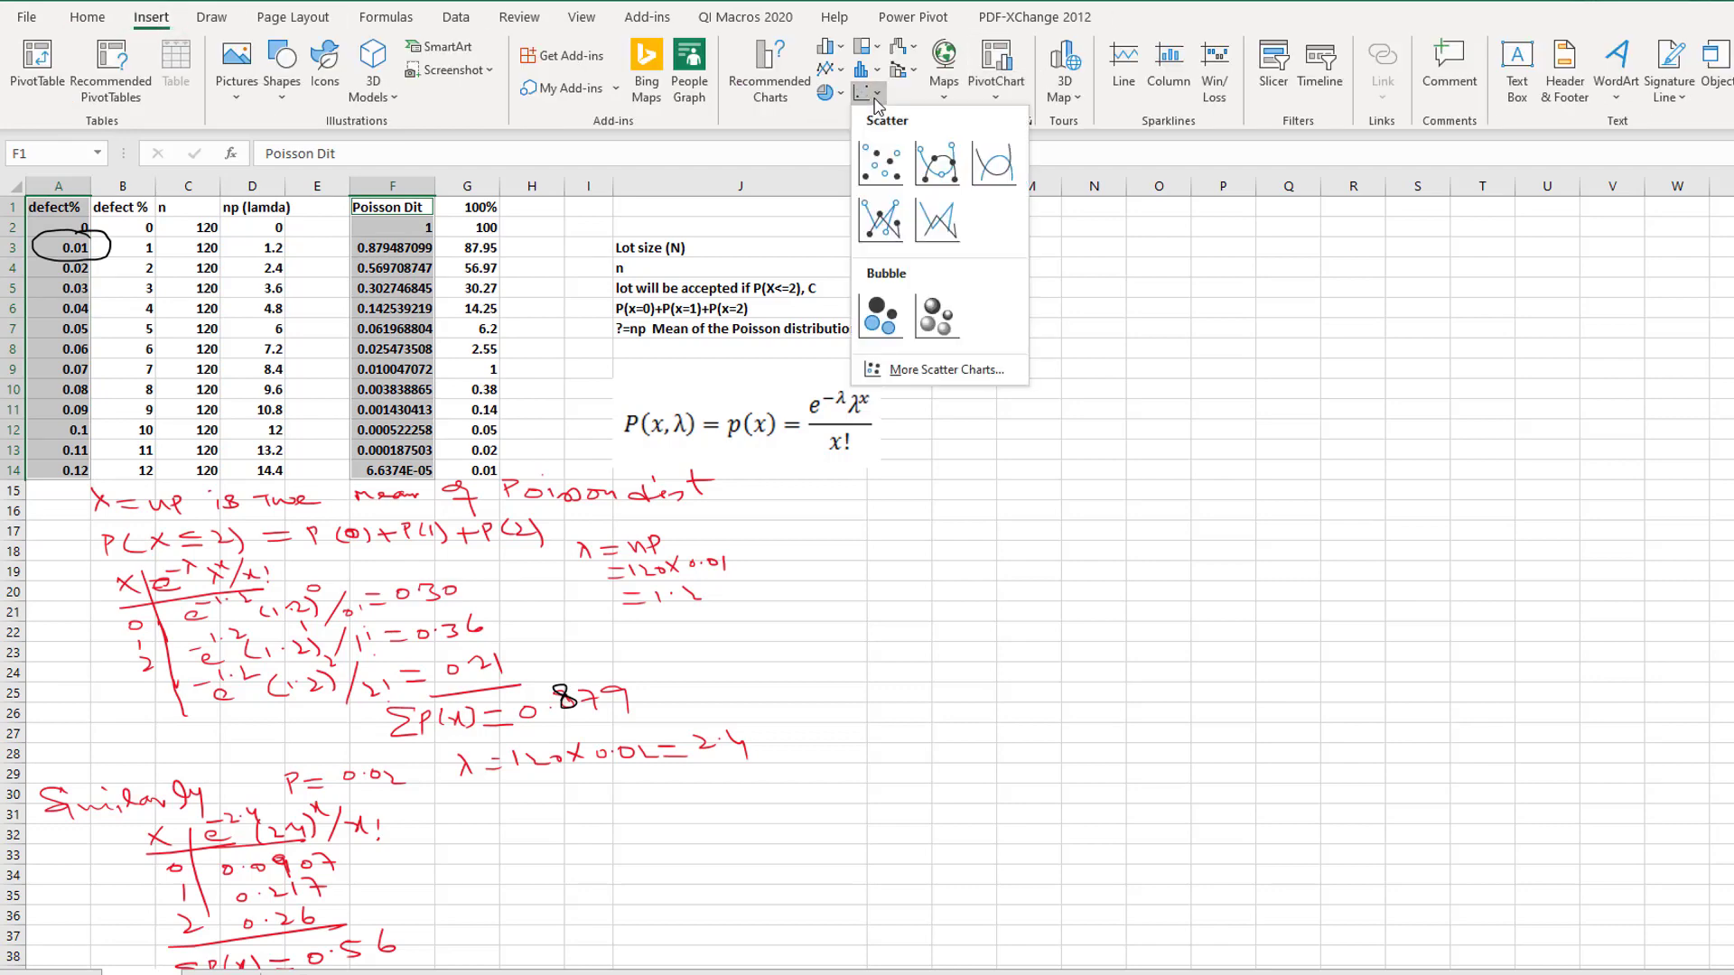
{"action": "left_click", "coordinate": [942, 171]}
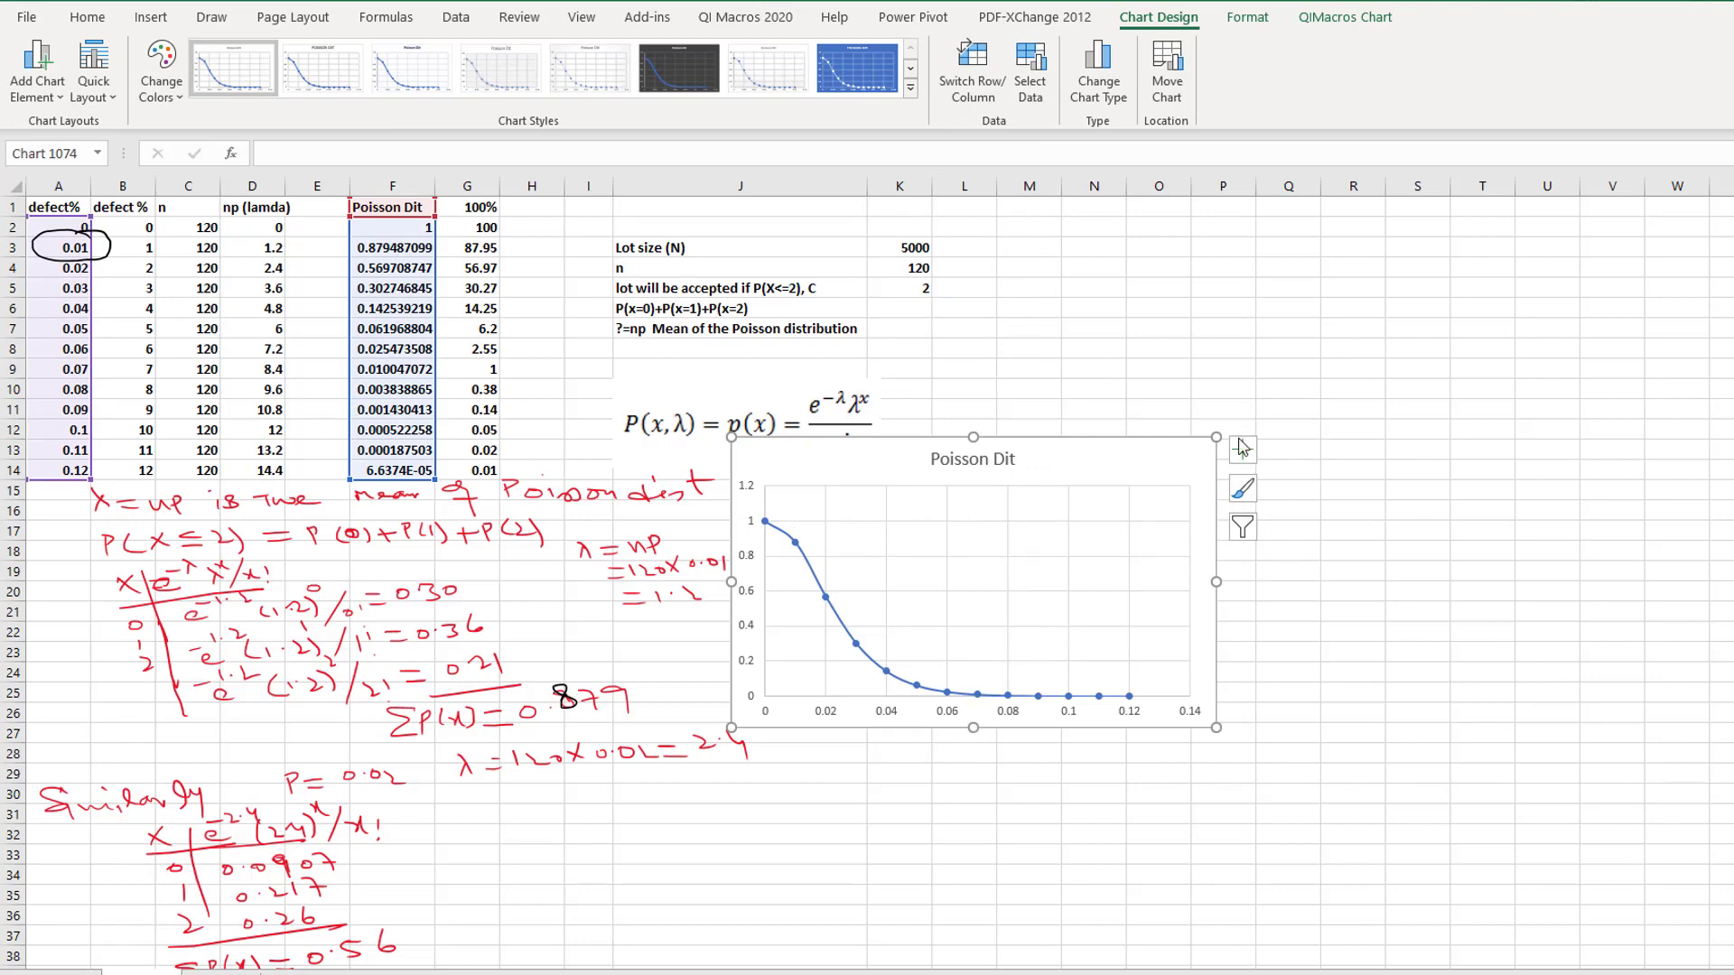
Step: Add axis titles to the Poisson chart and name the horizontal axis "depective prob"
{"action": "left_click", "coordinate": [1243, 449]}
{"action": "left_click", "coordinate": [1292, 495]}
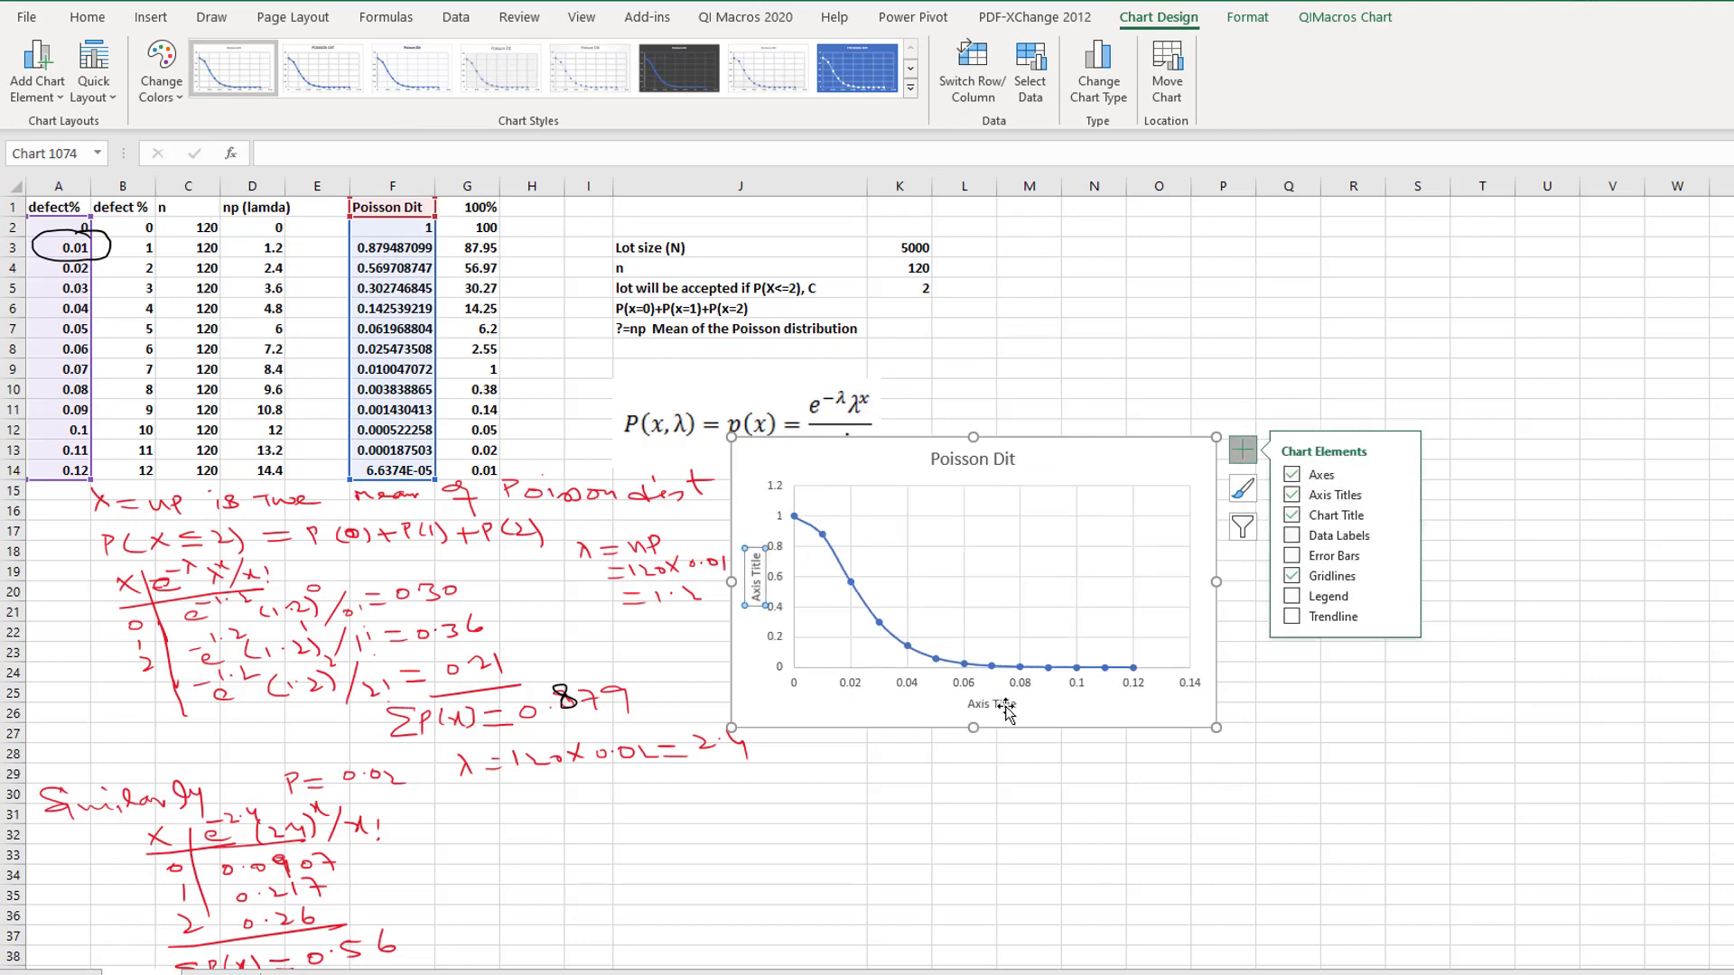
{"action": "left_click", "coordinate": [1000, 709]}
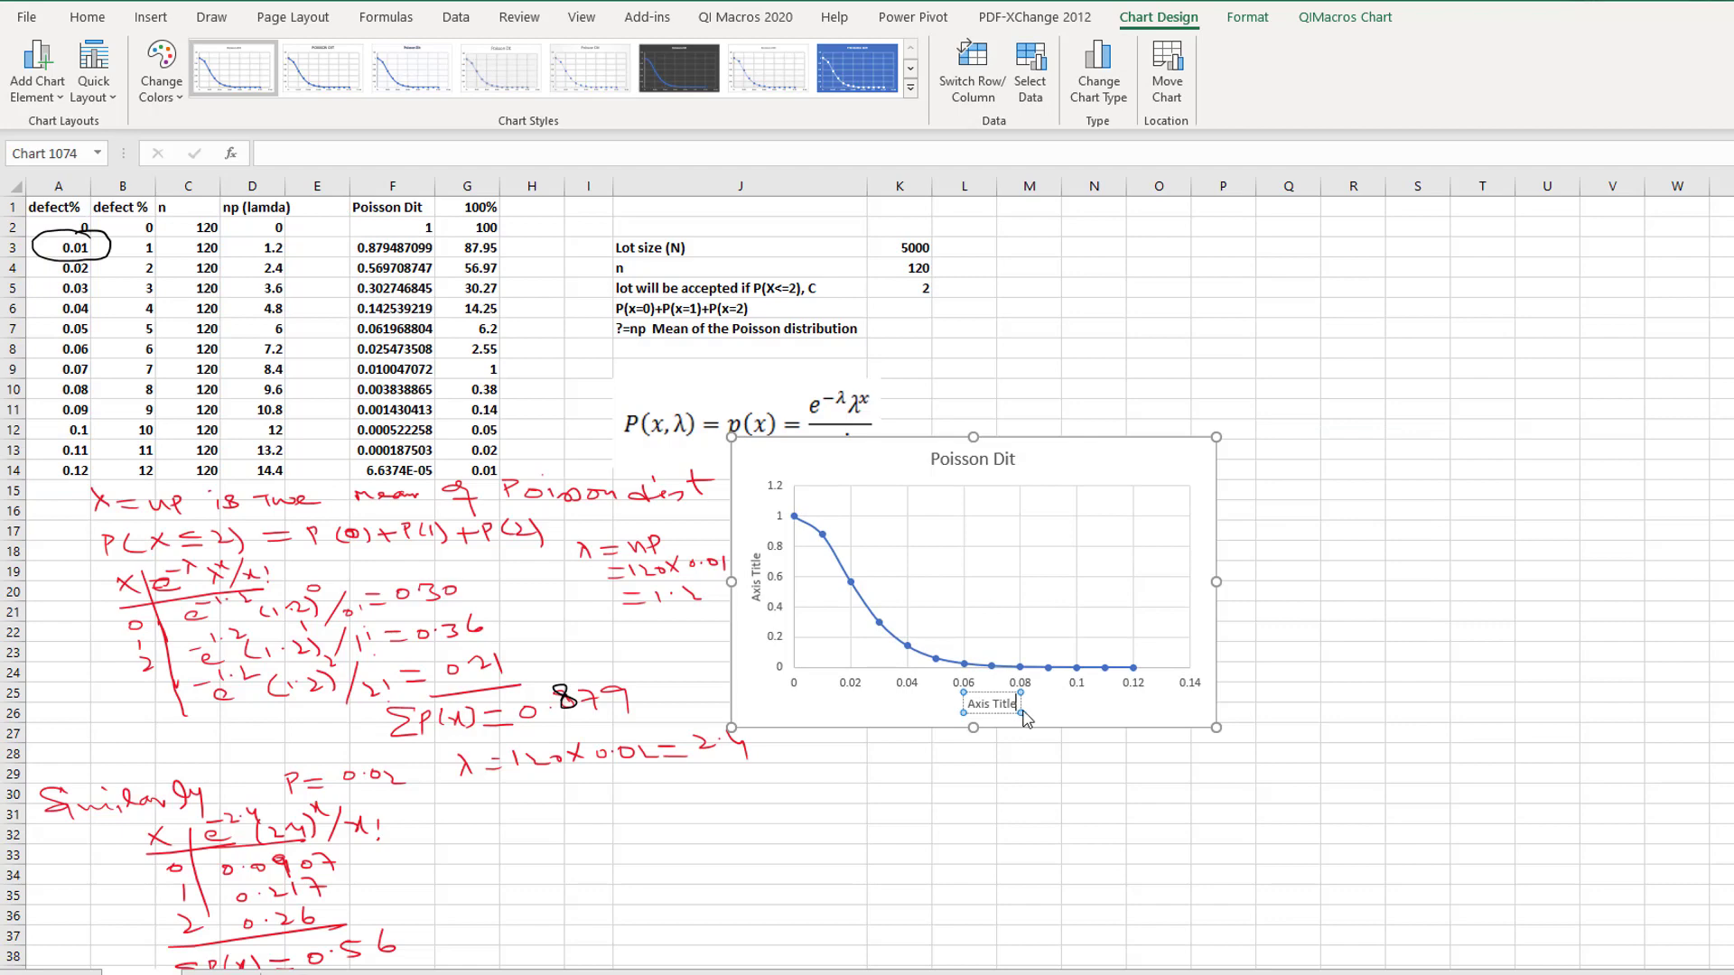
{"action": "key", "text": "BackSpace"}
{"action": "key", "text": "BackSpace"}
{"action": "key", "text": "BackSpace"}
{"action": "key", "text": "BackSpace"}
{"action": "key", "text": "BackSpace"}
{"action": "key", "text": "BackSpace"}
{"action": "key", "text": "BackSpace"}
{"action": "key", "text": "BackSpace"}
{"action": "key", "text": "BackSpace"}
{"action": "key", "text": "BackSpace"}
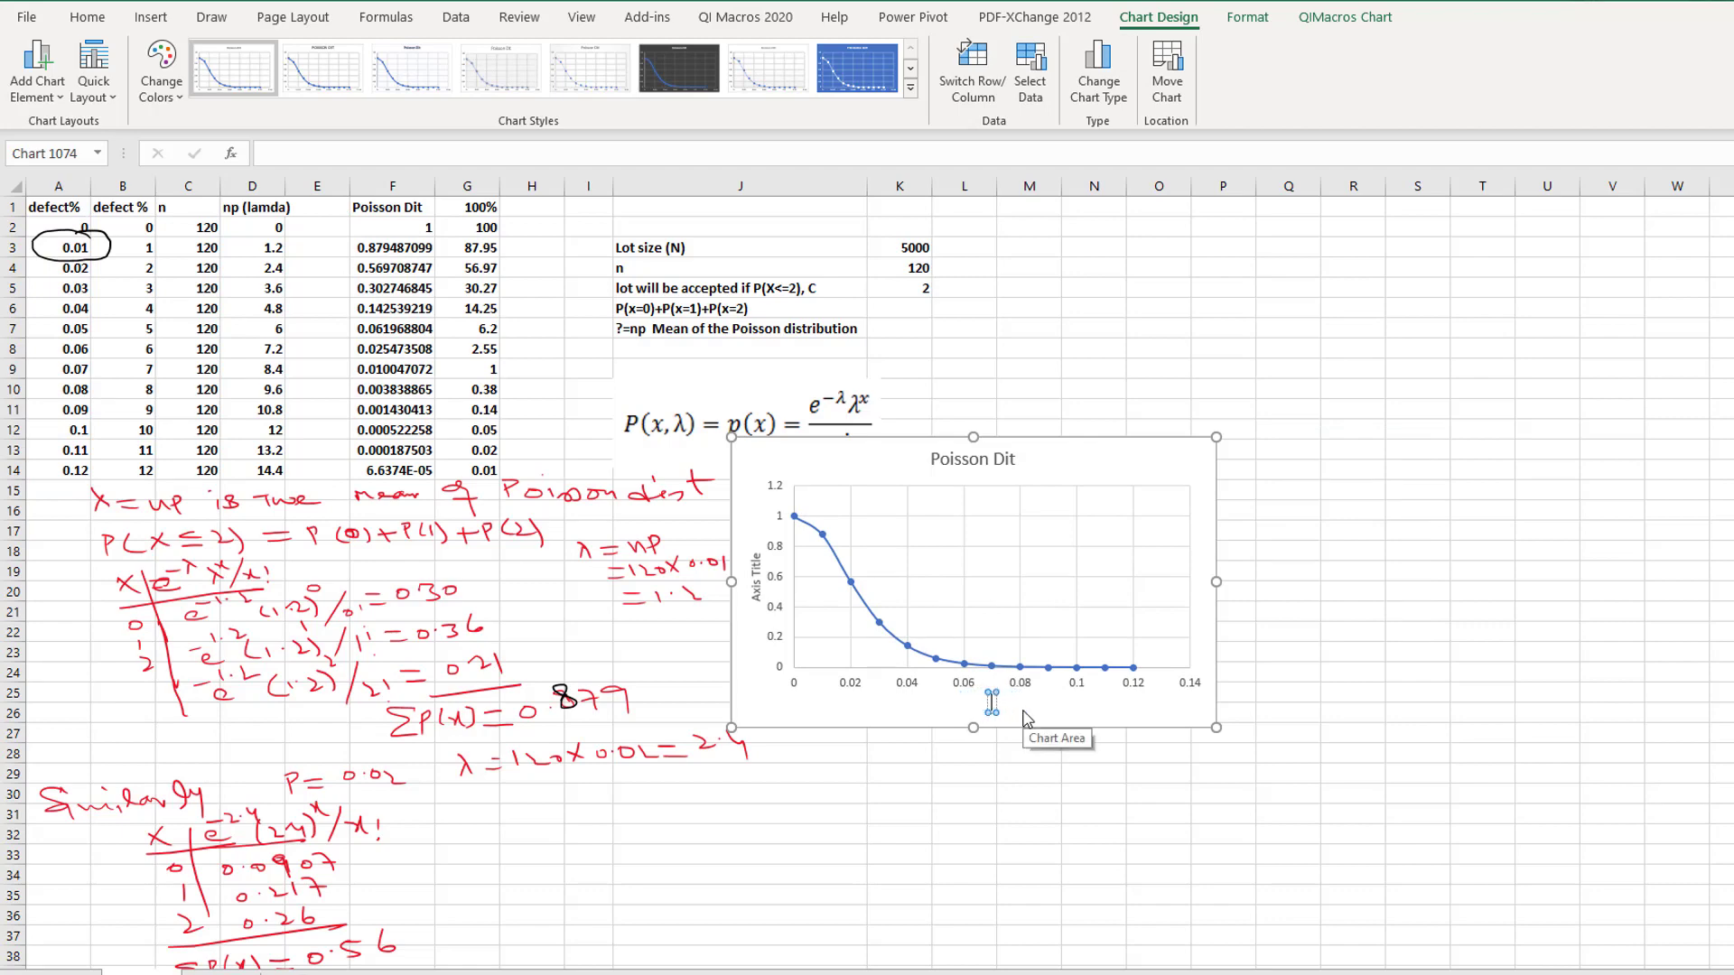
{"action": "type", "text": "depective"}
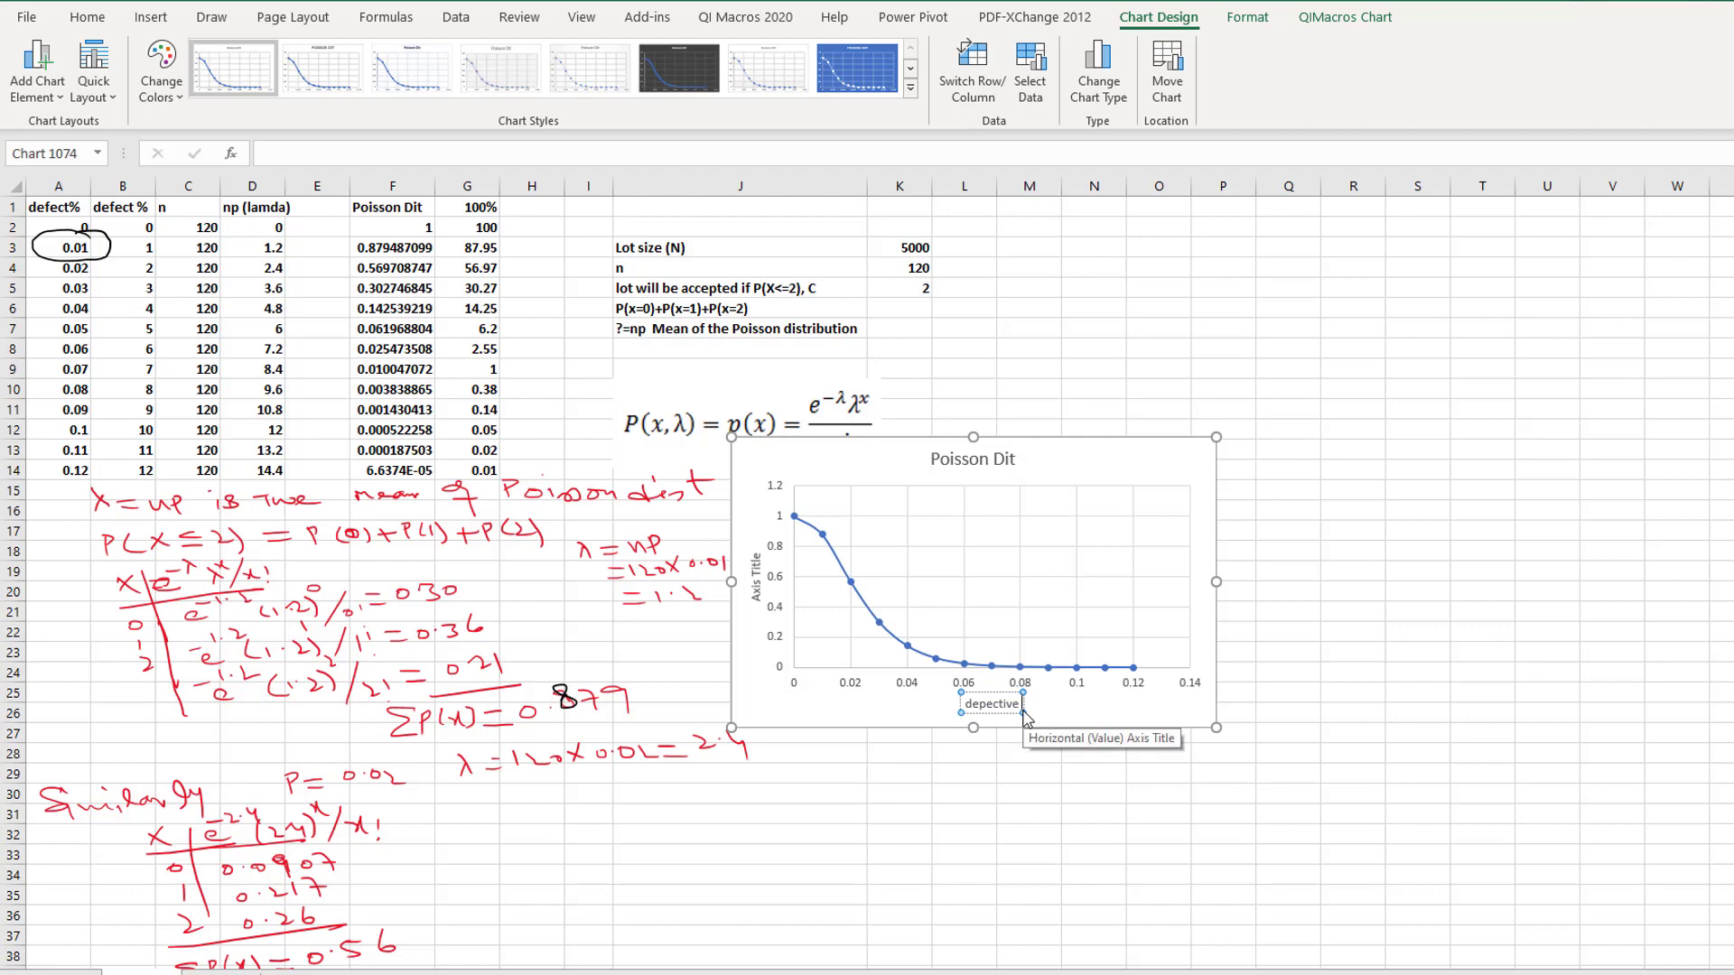
{"action": "type", "text": " prob"}
Step: Set the Poisson chart's vertical axis title to "Acceptence proba"
{"action": "left_click", "coordinate": [761, 561]}
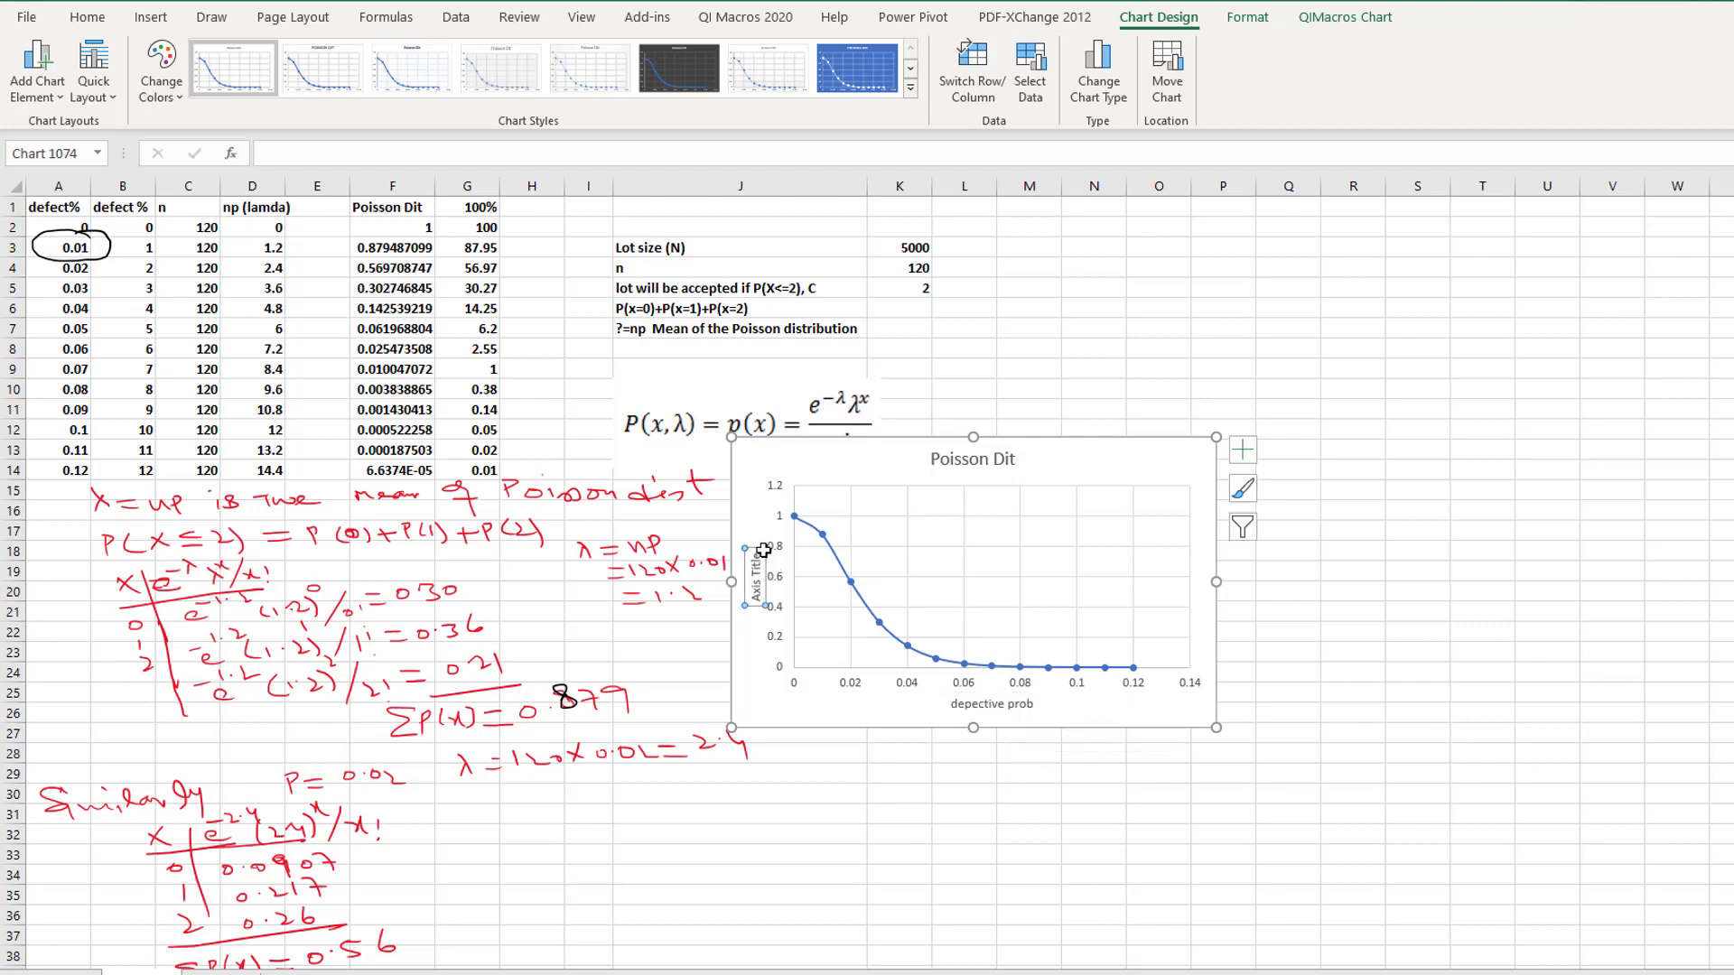
{"action": "left_click", "coordinate": [757, 559]}
{"action": "key", "text": "BackSpace"}
{"action": "key", "text": "BackSpace"}
{"action": "key", "text": "BackSpace"}
{"action": "key", "text": "BackSpace"}
{"action": "key", "text": "BackSpace"}
{"action": "key", "text": "BackSpace"}
{"action": "key", "text": "BackSpace"}
{"action": "key", "text": "BackSpace"}
{"action": "key", "text": "BackSpace"}
{"action": "type", "text": "ccepta"}
{"action": "type", "text": "nce proba"}
{"action": "left_click", "coordinate": [1260, 741]}
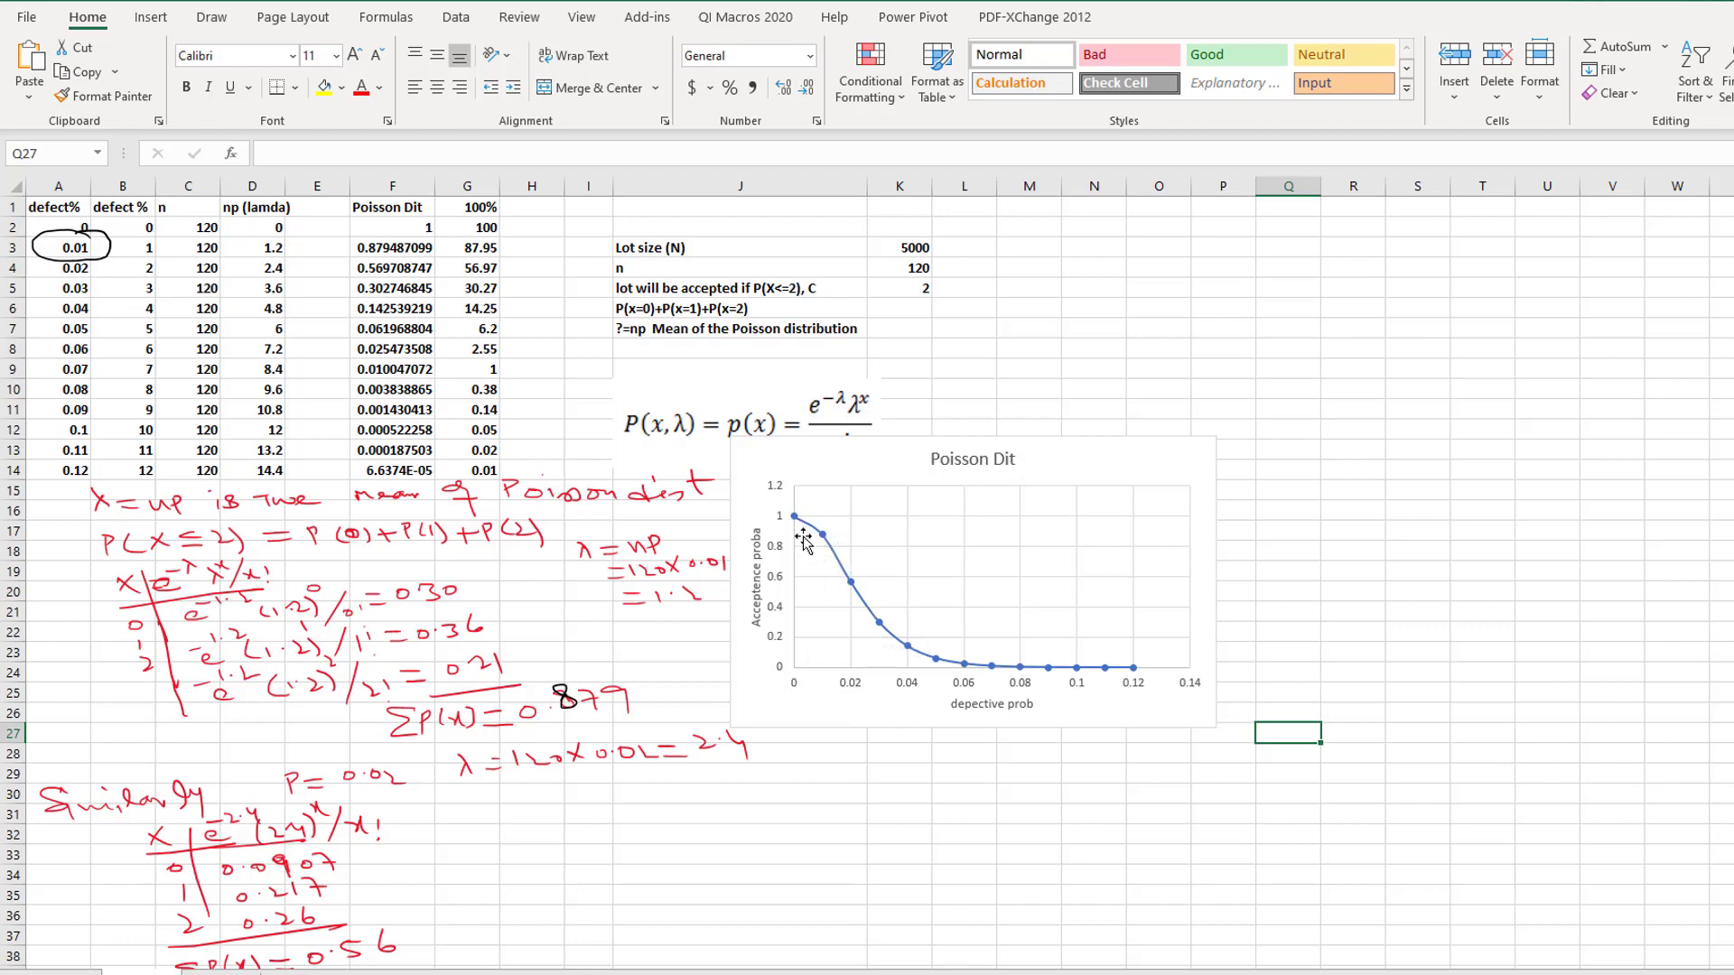
{"action": "mouse_move", "coordinate": [794, 532]}
Step: Switch to the binomial distribution sheet and delete its Binomial Dist chart and the Poisson formula picture
{"action": "left_click", "coordinate": [221, 973]}
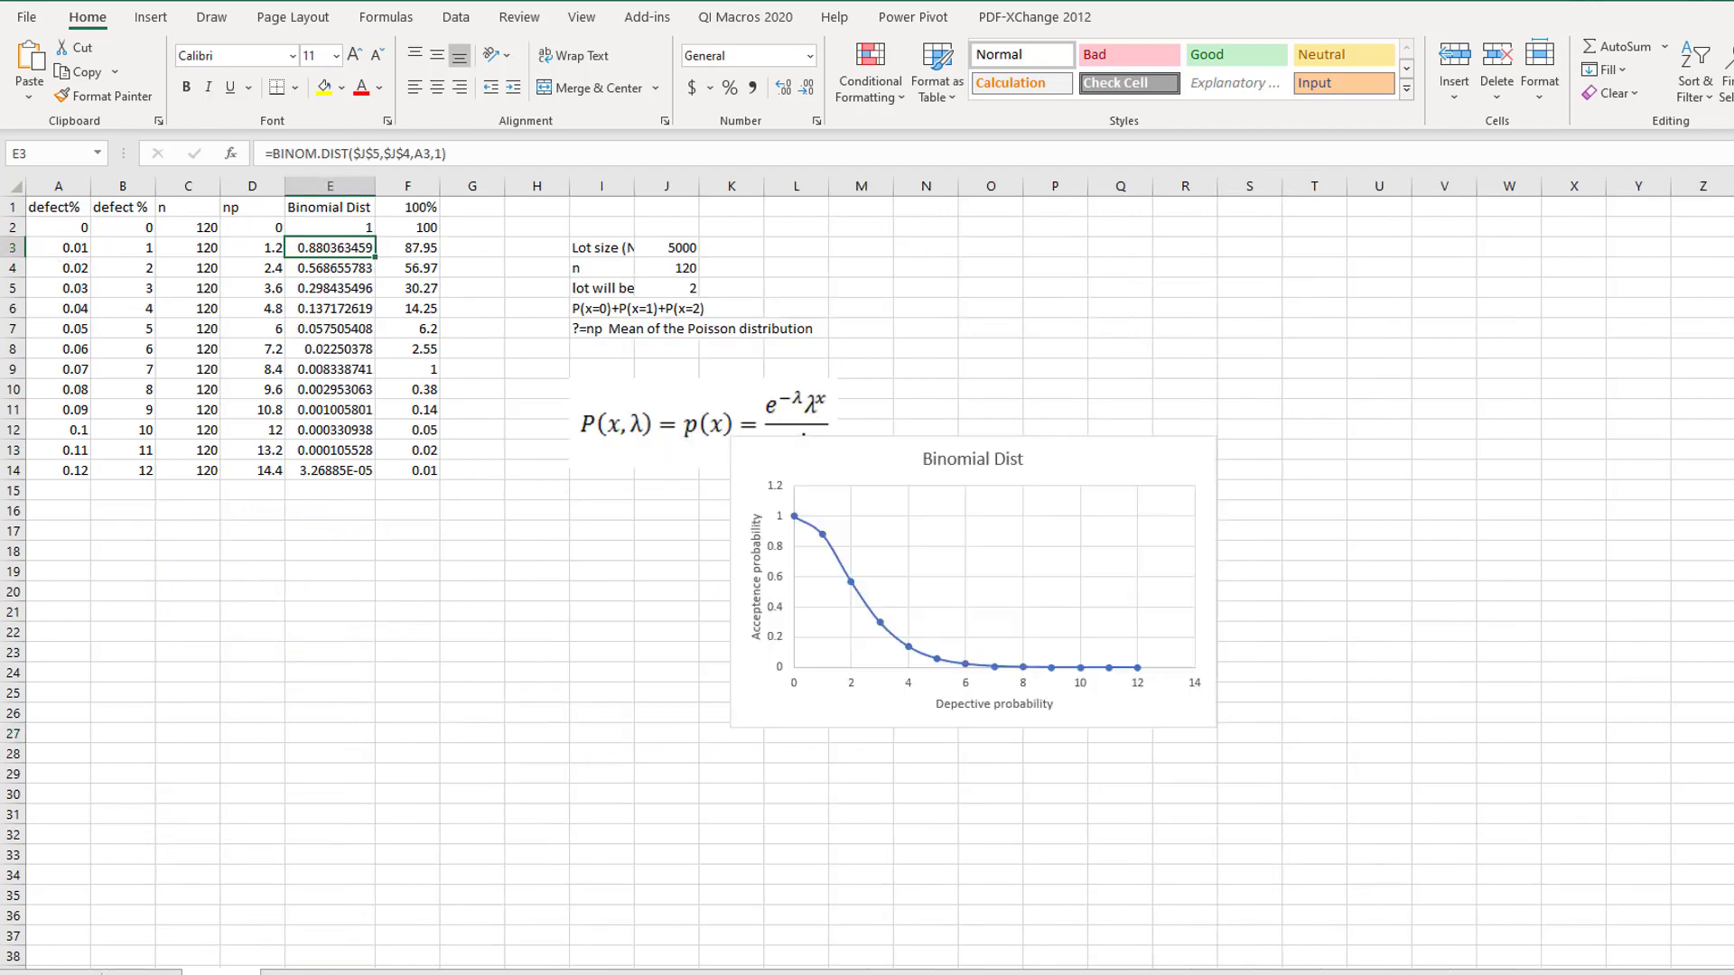
{"action": "left_click", "coordinate": [865, 463]}
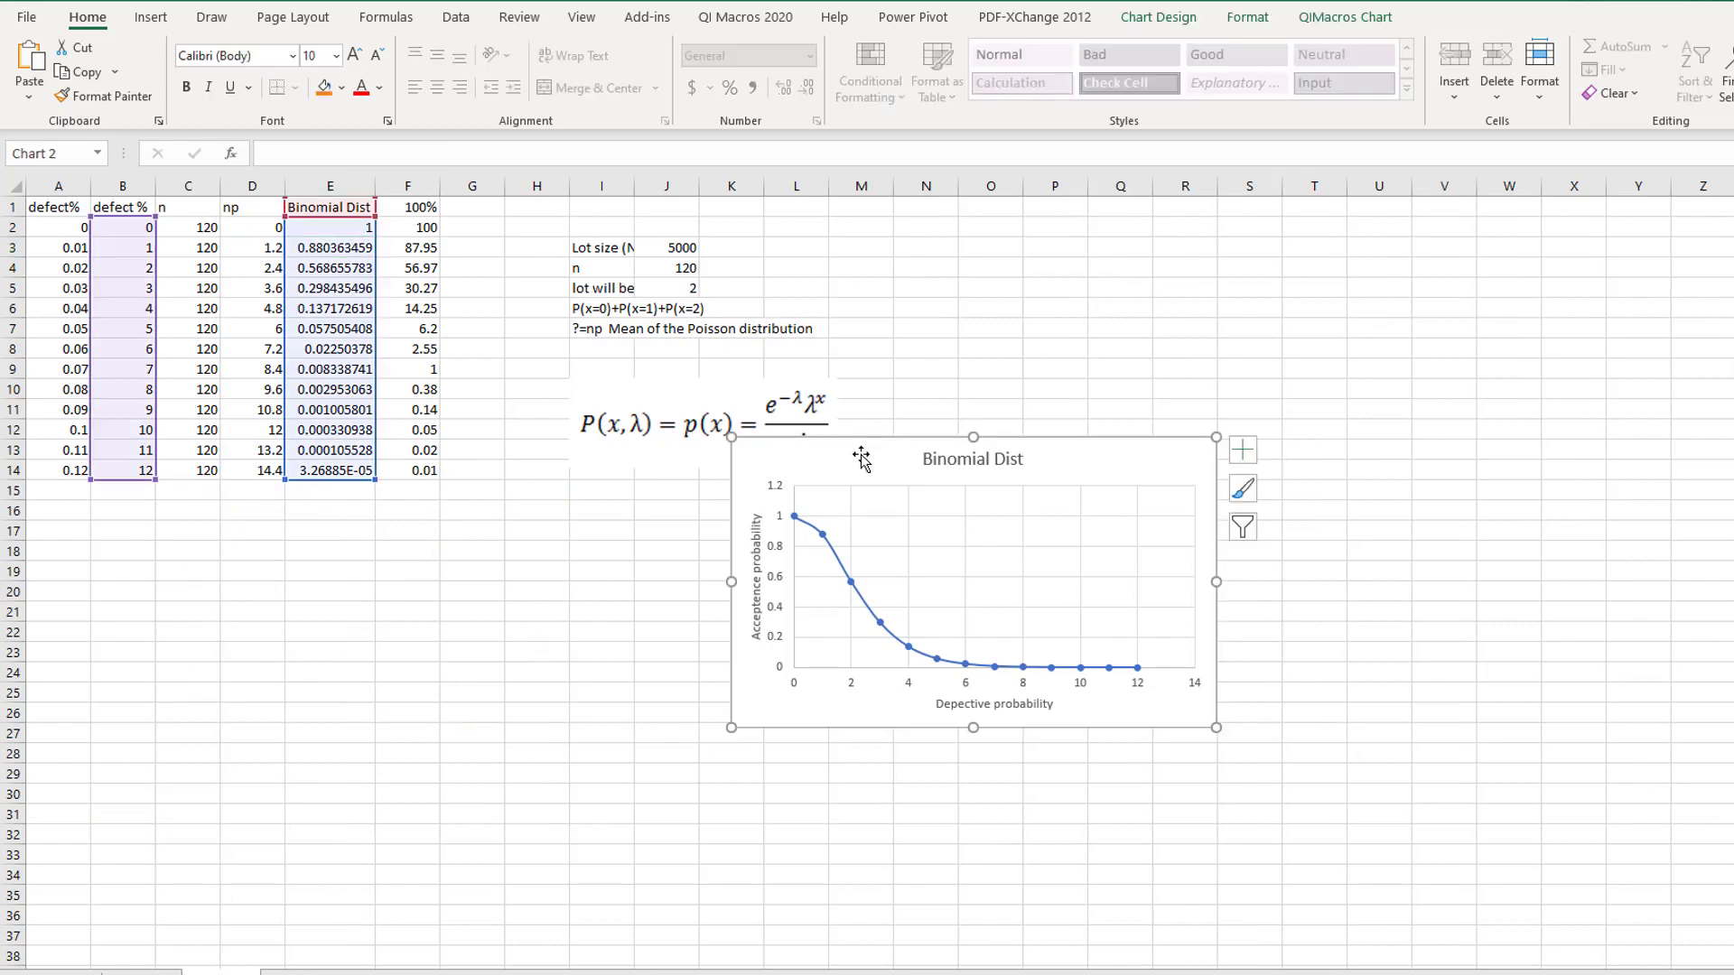
{"action": "key", "text": "Delete"}
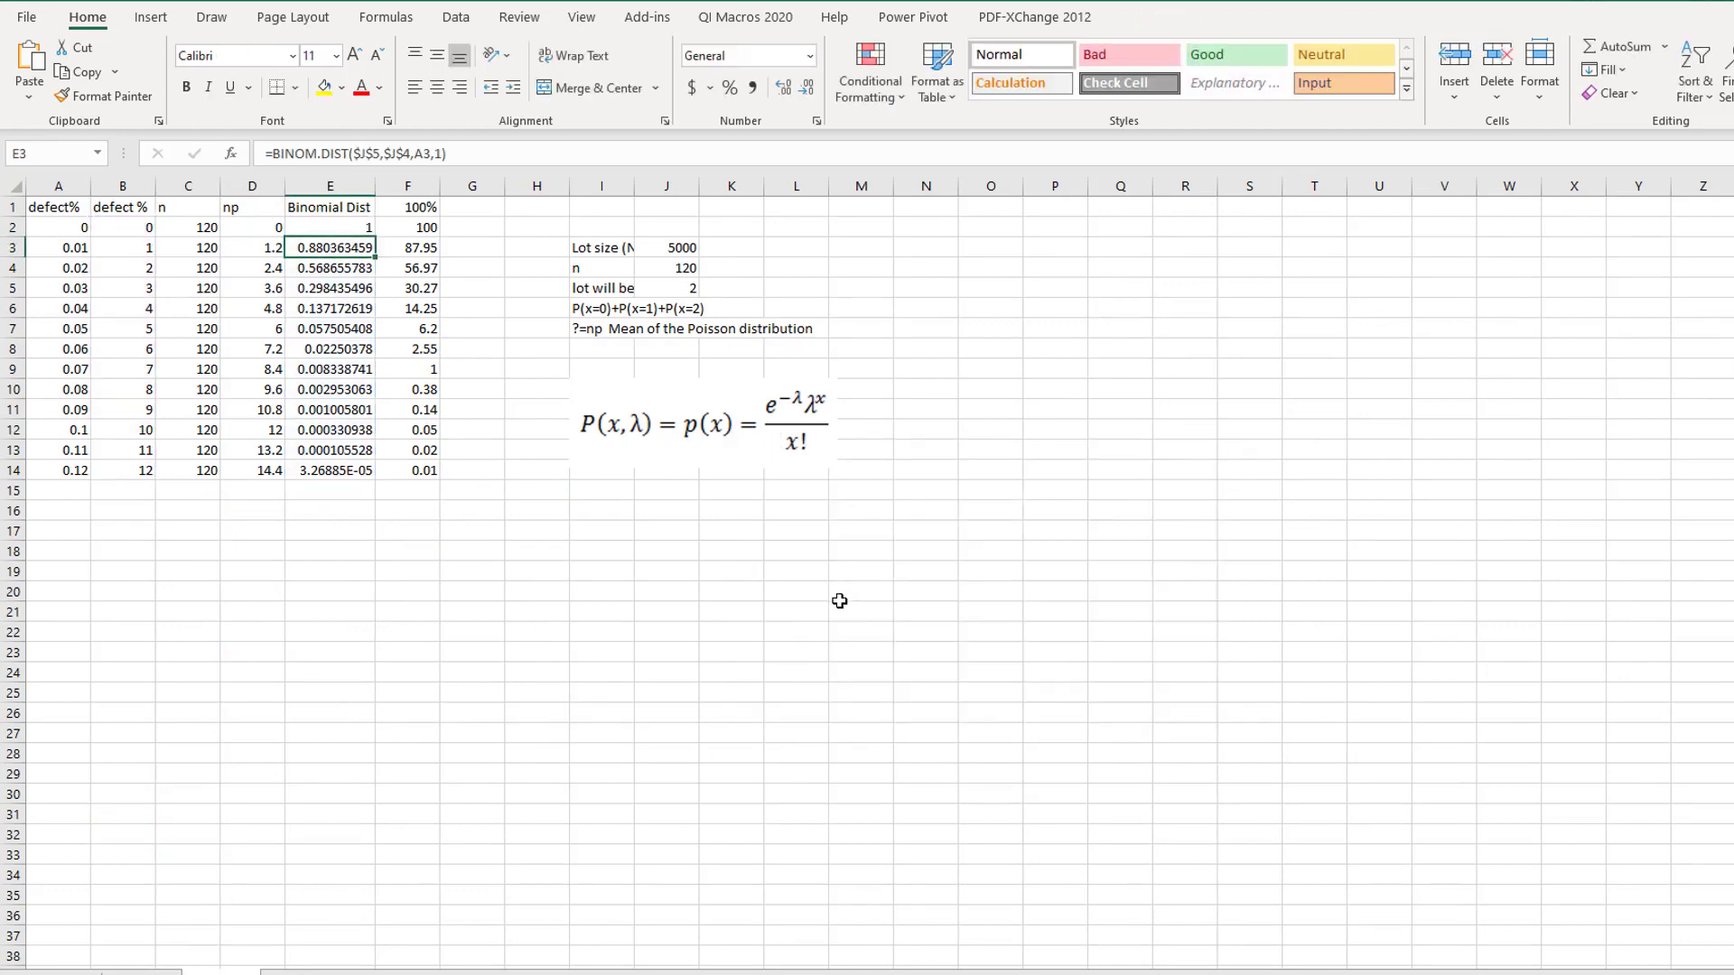
{"action": "left_click", "coordinate": [729, 418]}
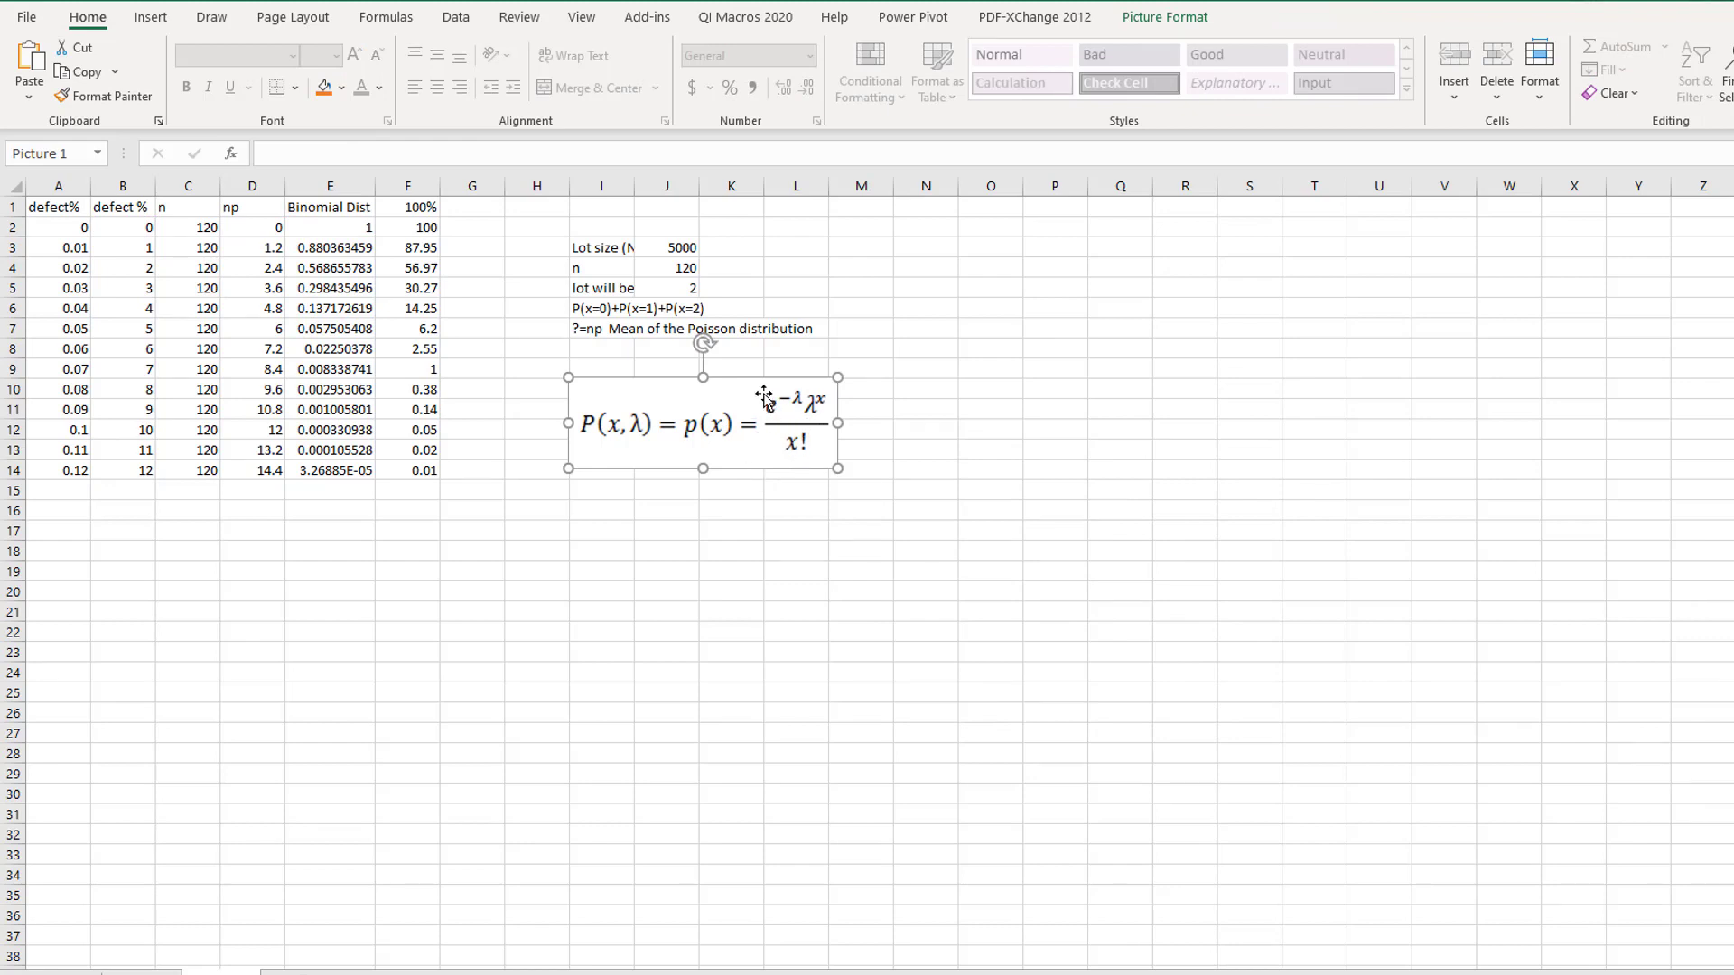
{"action": "key", "text": "Delete"}
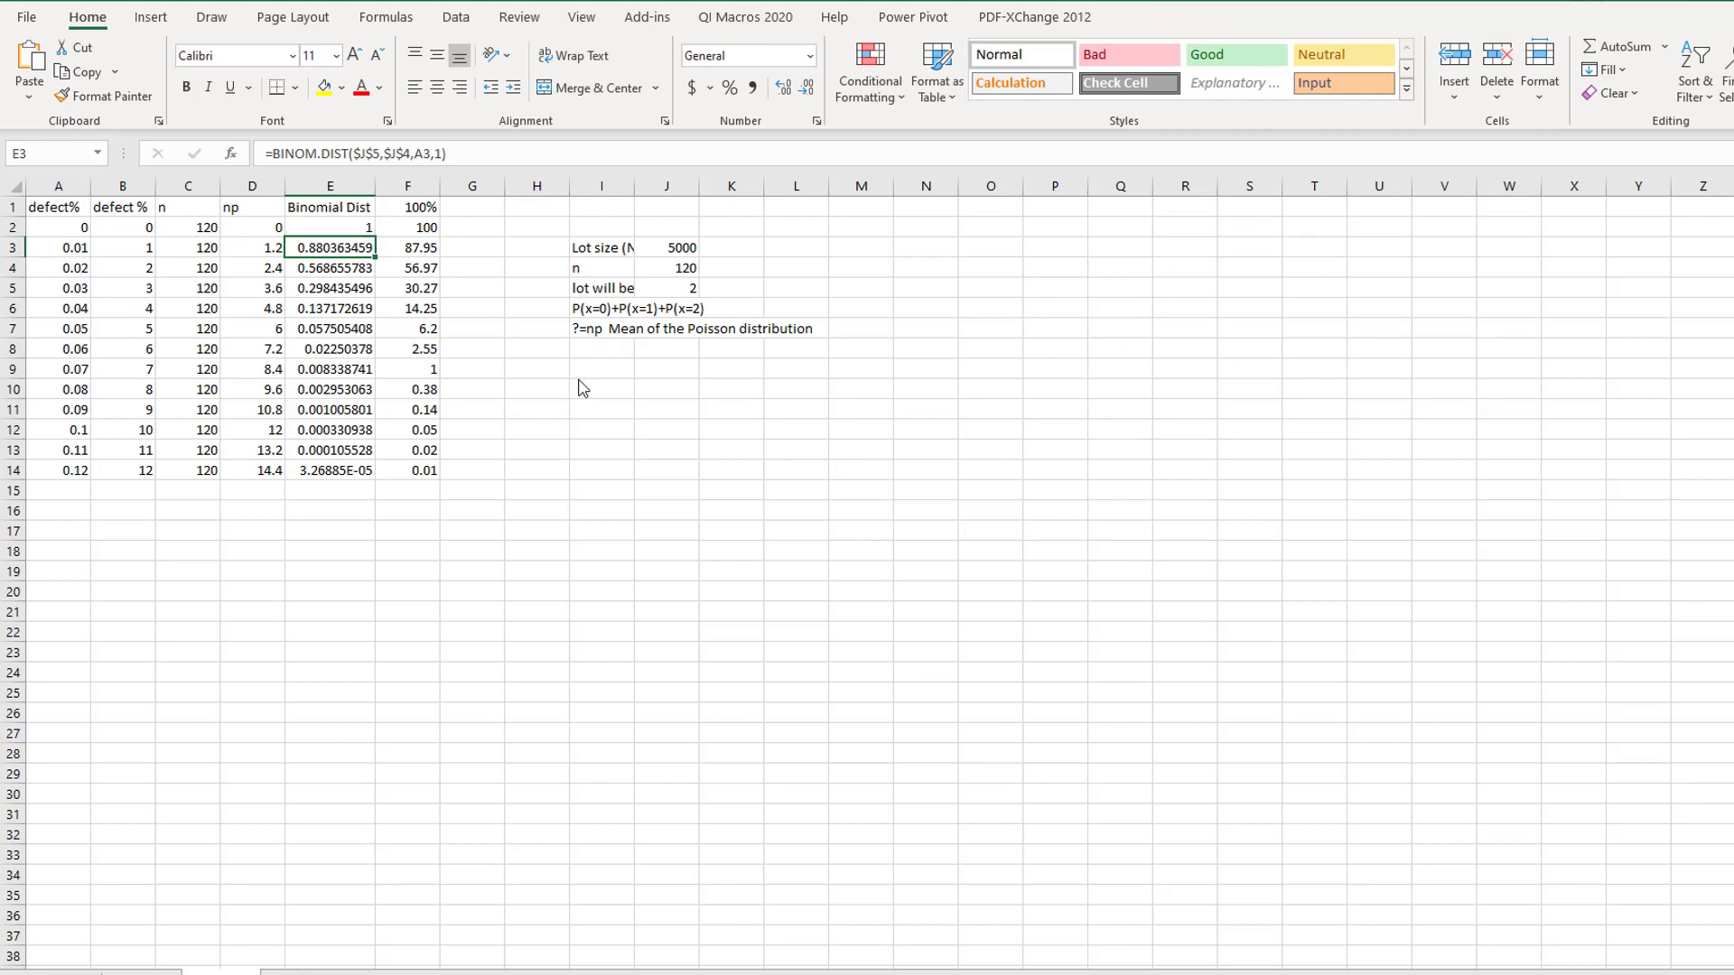
Step: Handwrite the binomial formula (n x) p^x q^(n-x) below the parameters, noting p as accepted and q as 1-p, rejected
{"action": "left_click_drag", "start_coordinate": [610, 356], "coordinate": [626, 367]}
{"action": "left_click_drag", "start_coordinate": [618, 378], "coordinate": [622, 392]}
{"action": "left_click_drag", "start_coordinate": [647, 360], "coordinate": [658, 394]}
{"action": "mouse_move", "coordinate": [682, 390]}
{"action": "left_mouse_down"}
{"action": "mouse_move", "coordinate": [685, 369]}
{"action": "mouse_move", "coordinate": [735, 375]}
{"action": "mouse_move", "coordinate": [766, 353]}
{"action": "left_mouse_up"}
{"action": "left_click_drag", "start_coordinate": [772, 348], "coordinate": [783, 347]}
{"action": "left_click_drag", "start_coordinate": [795, 343], "coordinate": [826, 360]}
{"action": "left_click_drag", "start_coordinate": [594, 417], "coordinate": [723, 421]}
{"action": "left_click_drag", "start_coordinate": [725, 415], "coordinate": [755, 401]}
{"action": "left_click_drag", "start_coordinate": [606, 454], "coordinate": [633, 450]}
{"action": "left_click_drag", "start_coordinate": [649, 459], "coordinate": [736, 446]}
{"action": "left_click_drag", "start_coordinate": [747, 436], "coordinate": [794, 459]}
{"action": "left_click_drag", "start_coordinate": [807, 431], "coordinate": [842, 442]}
{"action": "left_click_drag", "start_coordinate": [846, 422], "coordinate": [851, 448]}
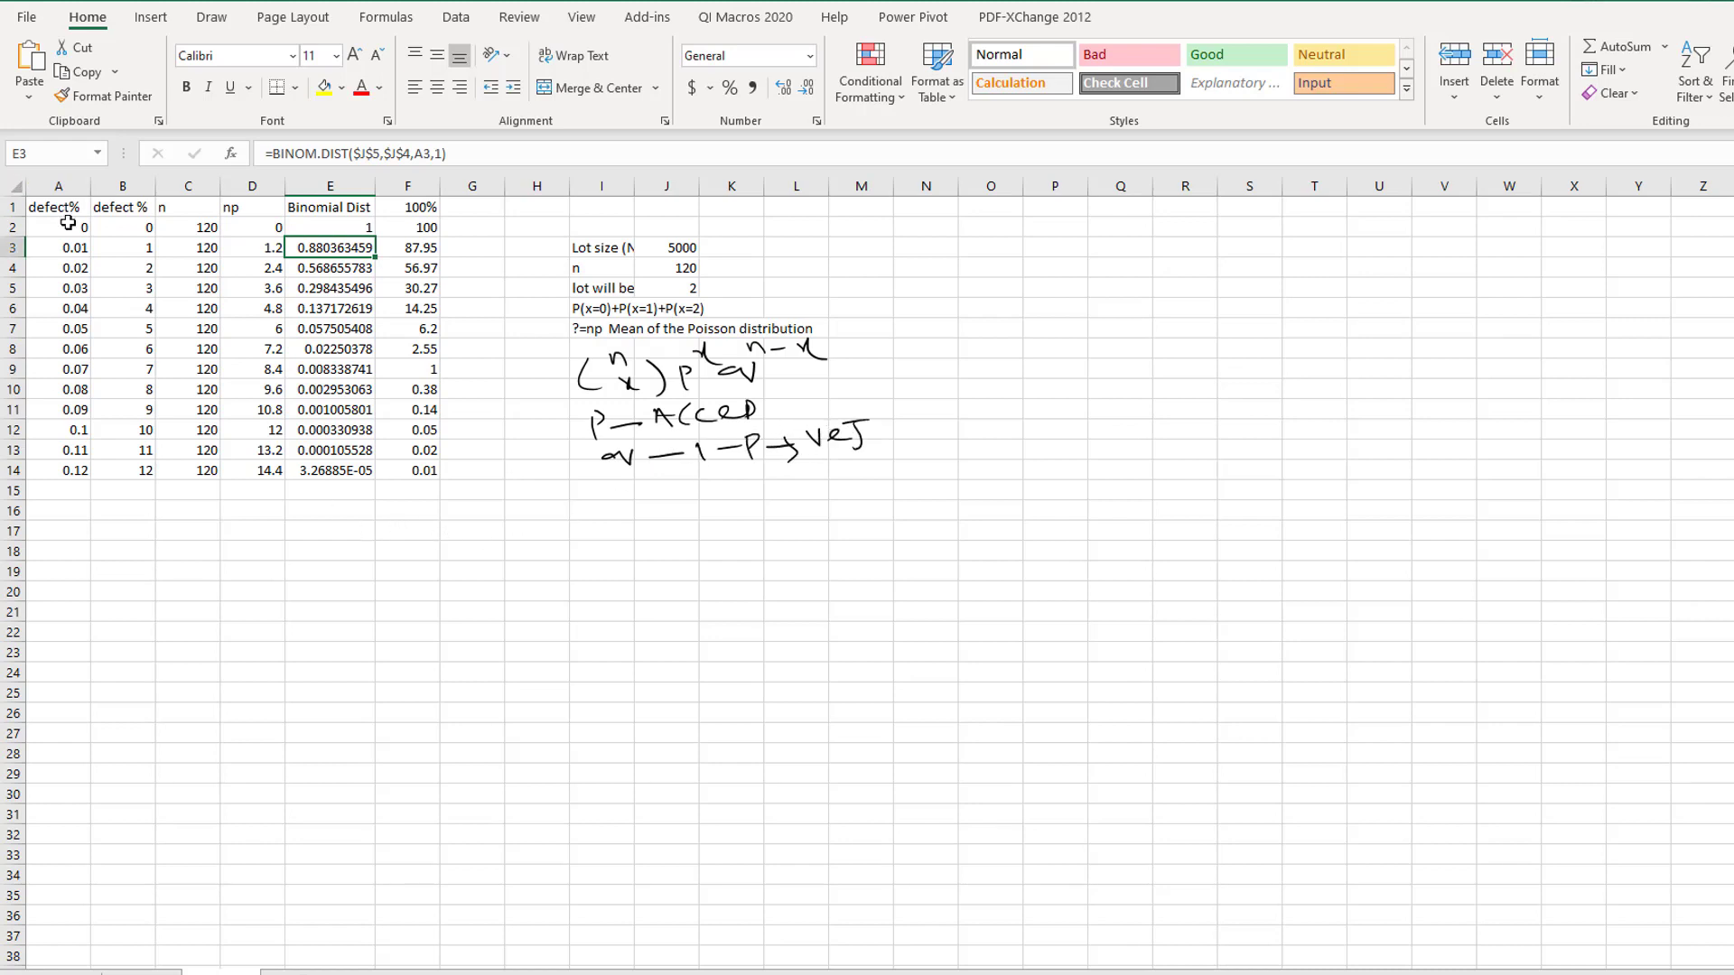
Step: Widen column I to fit its parameter labels and enter 2 as the acceptance number in J5
{"action": "left_click", "coordinate": [323, 543]}
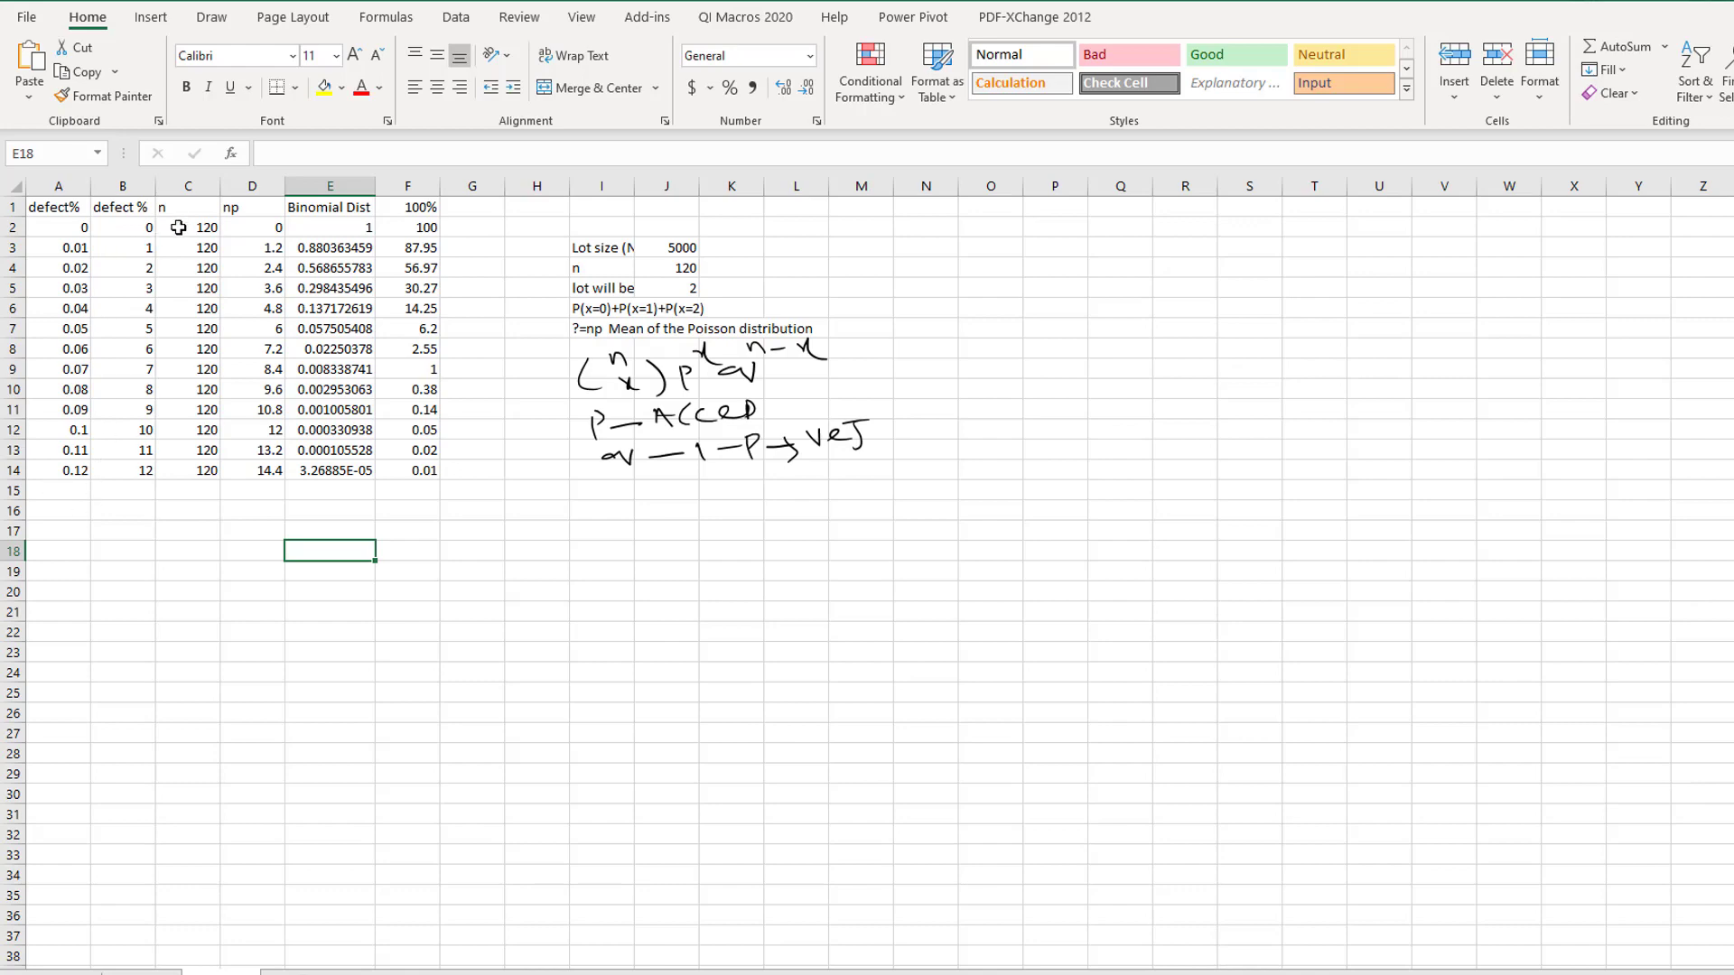
{"action": "left_click_drag", "start_coordinate": [636, 189], "coordinate": [635, 188]}
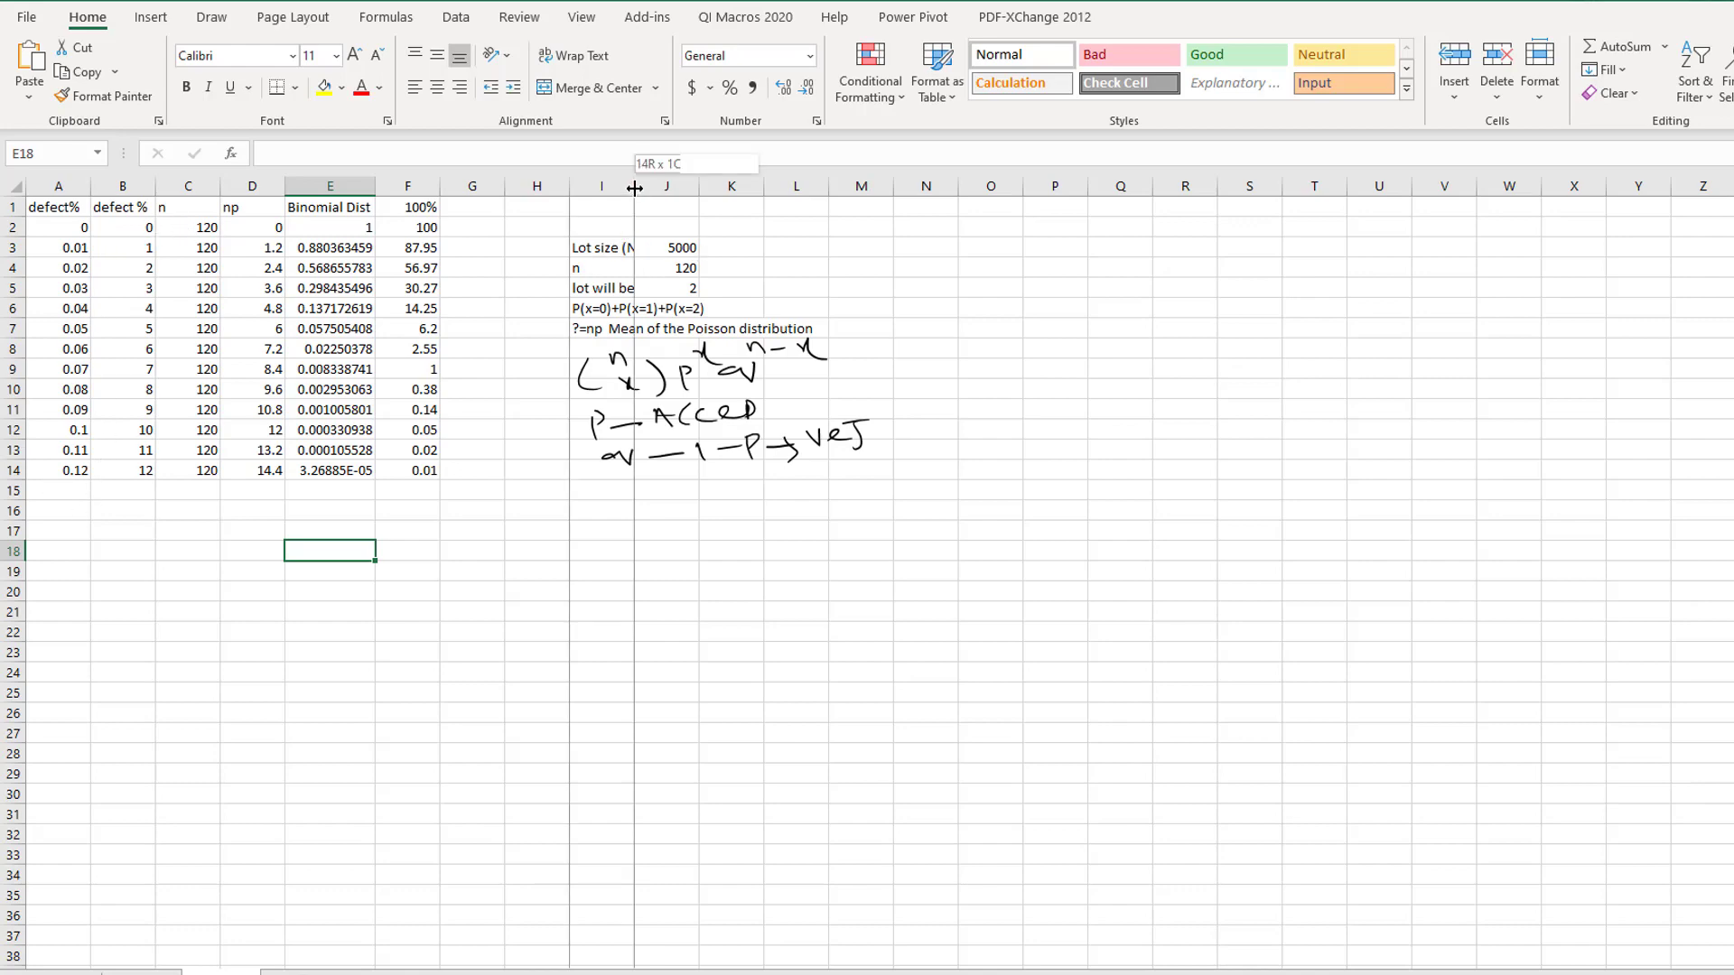
{"action": "double_click", "coordinate": [635, 188]}
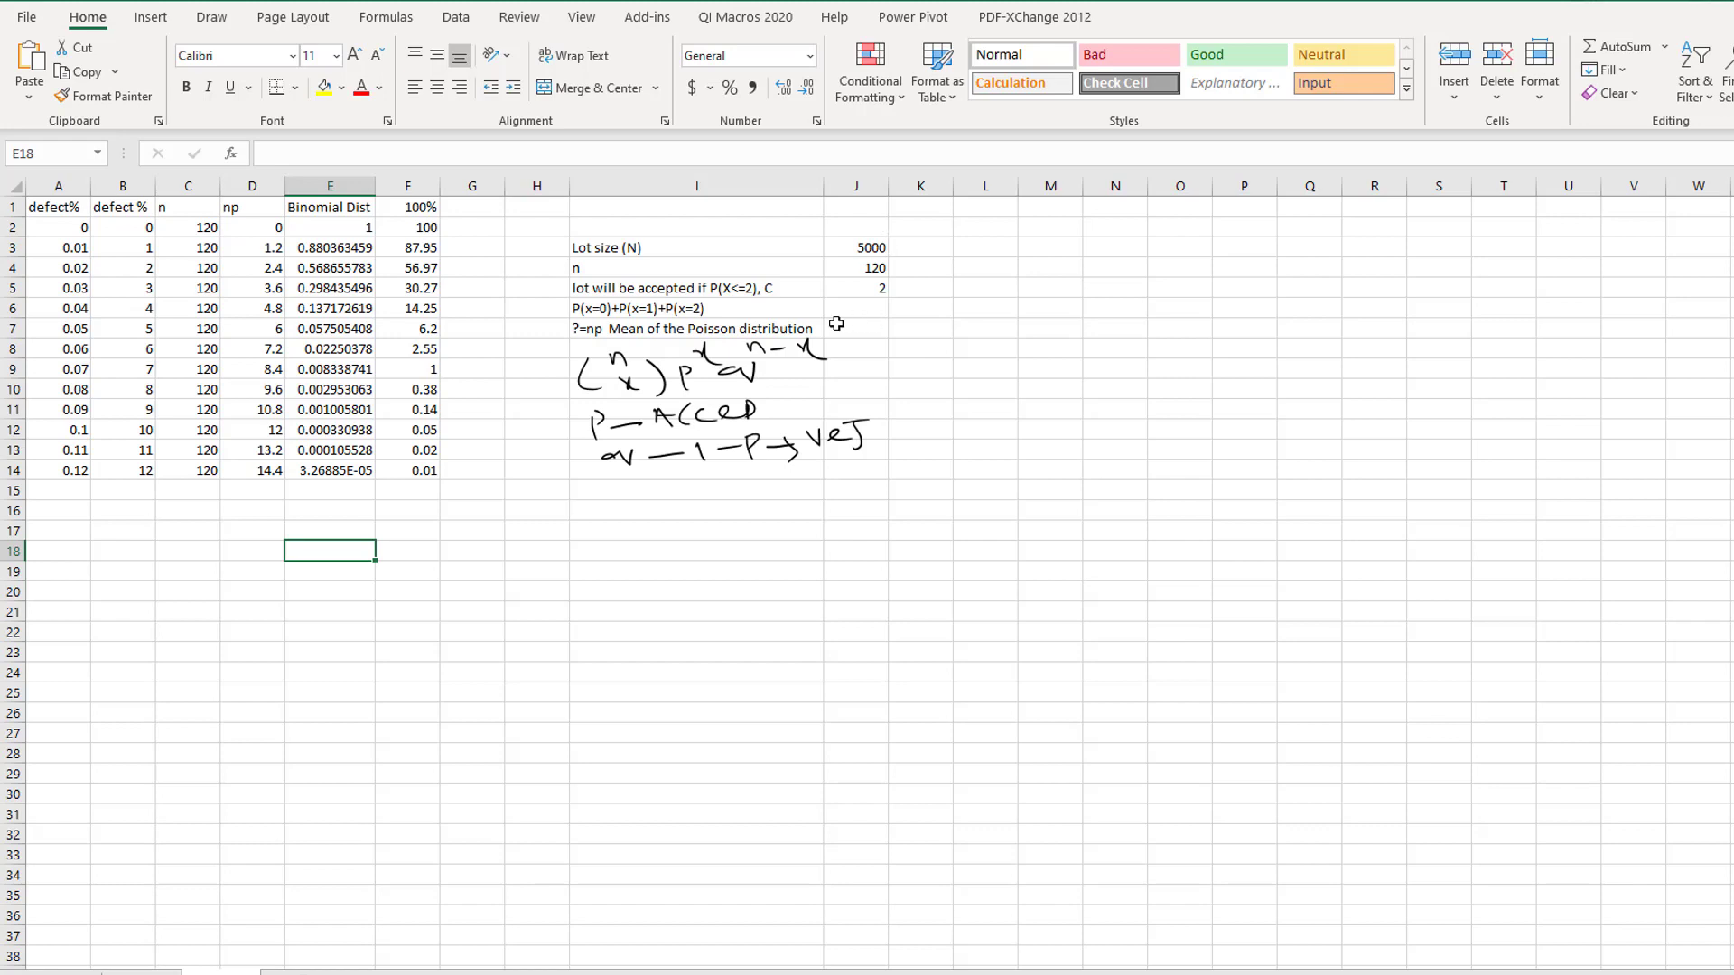
{"action": "left_click", "coordinate": [882, 286]}
{"action": "type", "text": "2"}
{"action": "key", "text": "Return"}
Step: Clear the existing BINOM.DIST formula from E2 to write it again from scratch
{"action": "left_click", "coordinate": [349, 228]}
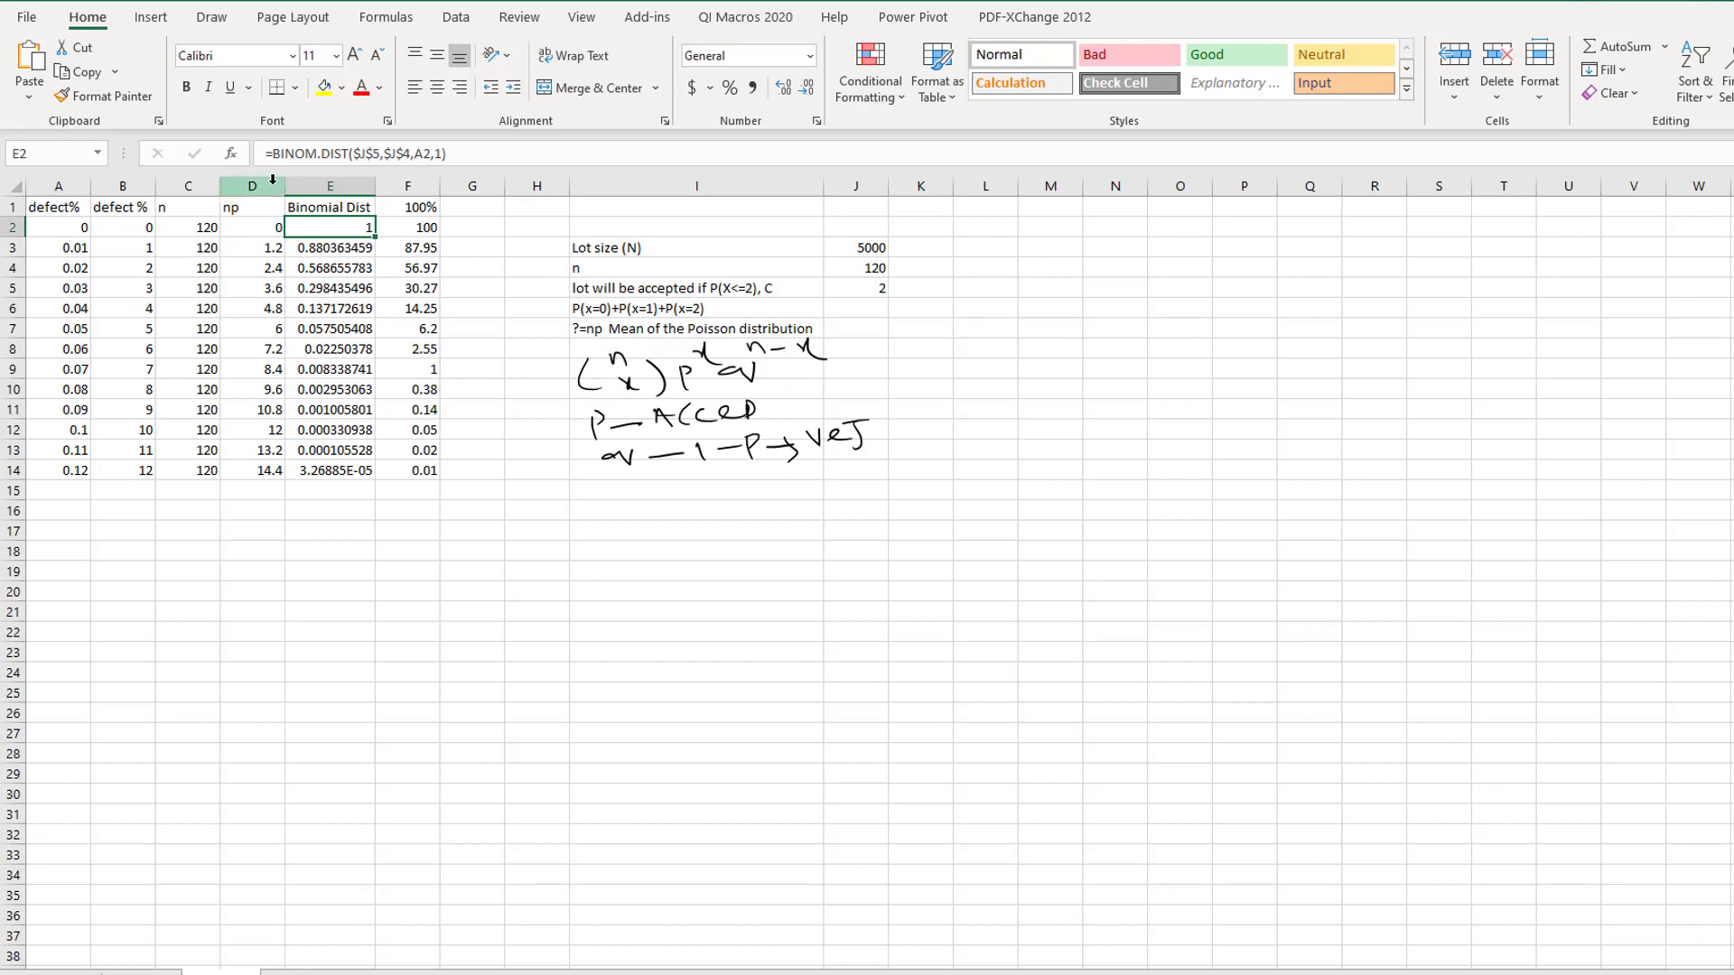
{"action": "left_click", "coordinate": [467, 152]}
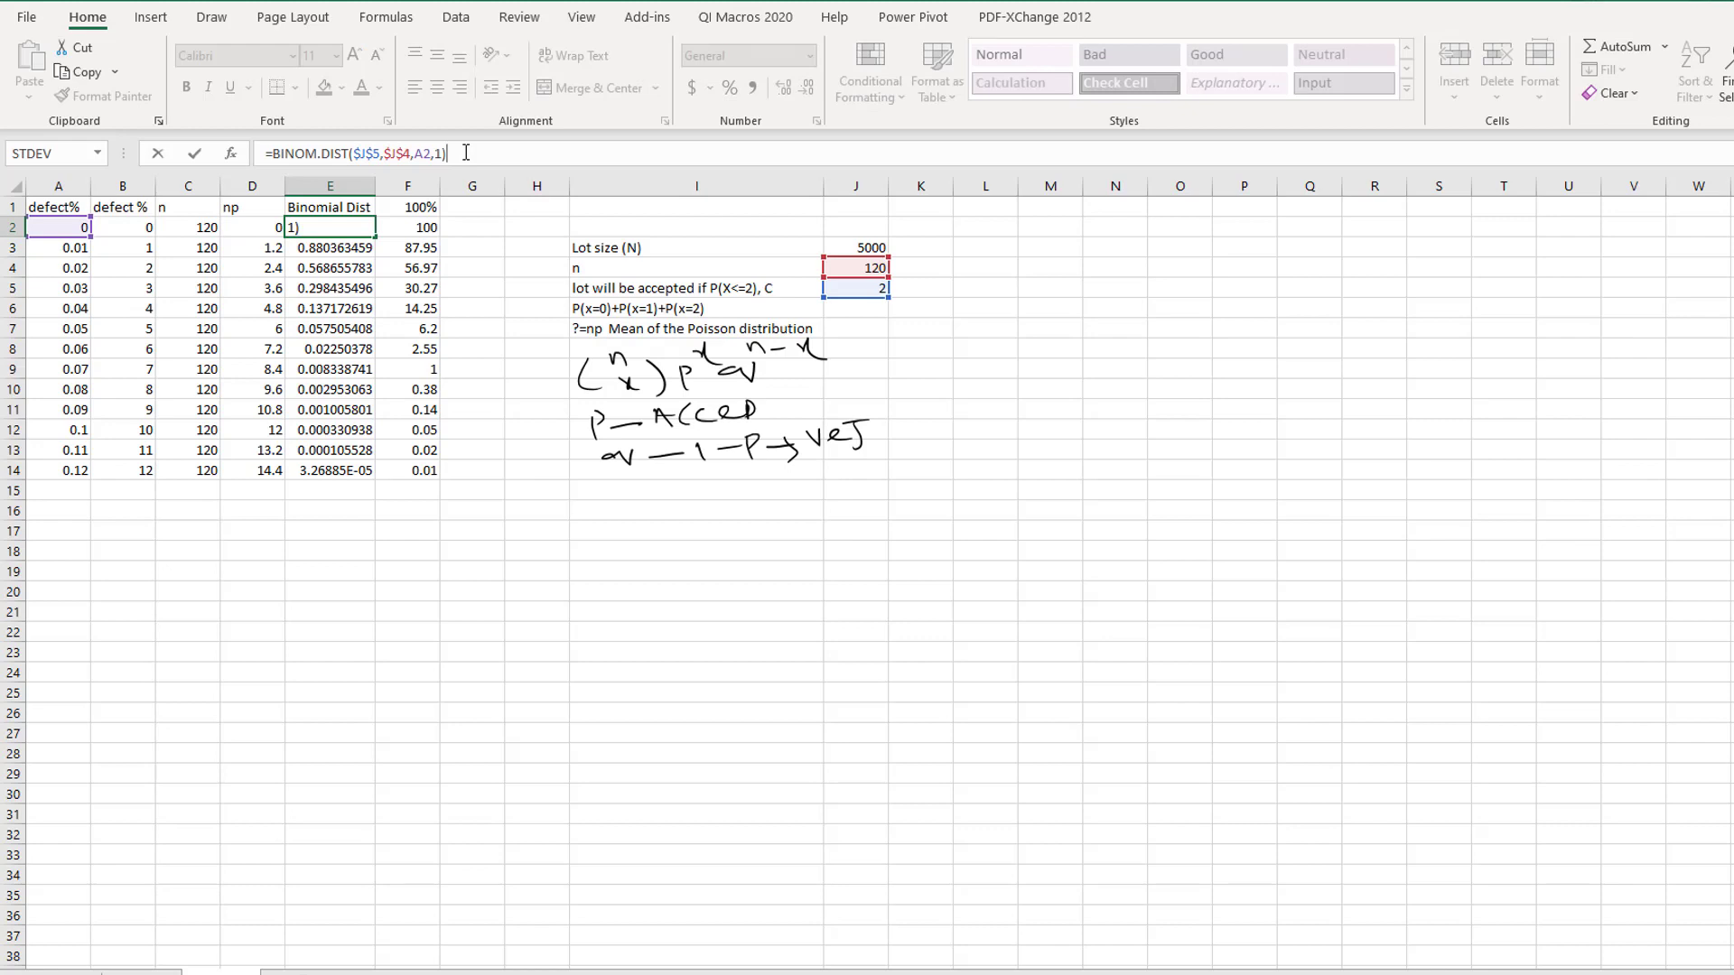
{"action": "key", "text": "BackSpace"}
{"action": "key", "text": "BackSpace"}
{"action": "key", "text": "BackSpace"}
{"action": "key", "text": "BackSpace"}
{"action": "key", "text": "BackSpace"}
{"action": "key", "text": "BackSpace"}
{"action": "key", "text": "BackSpace"}
{"action": "key", "text": "BackSpace"}
{"action": "key", "text": "BackSpace"}
{"action": "key", "text": "BackSpace"}
{"action": "key", "text": "BackSpace"}
{"action": "key", "text": "BackSpace"}
{"action": "key", "text": "BackSpace"}
{"action": "key", "text": "BackSpace"}
{"action": "key", "text": "BackSpace"}
{"action": "key", "text": "BackSpace"}
{"action": "key", "text": "BackSpace"}
{"action": "key", "text": "BackSpace"}
{"action": "key", "text": "BackSpace"}
{"action": "key", "text": "BackSpace"}
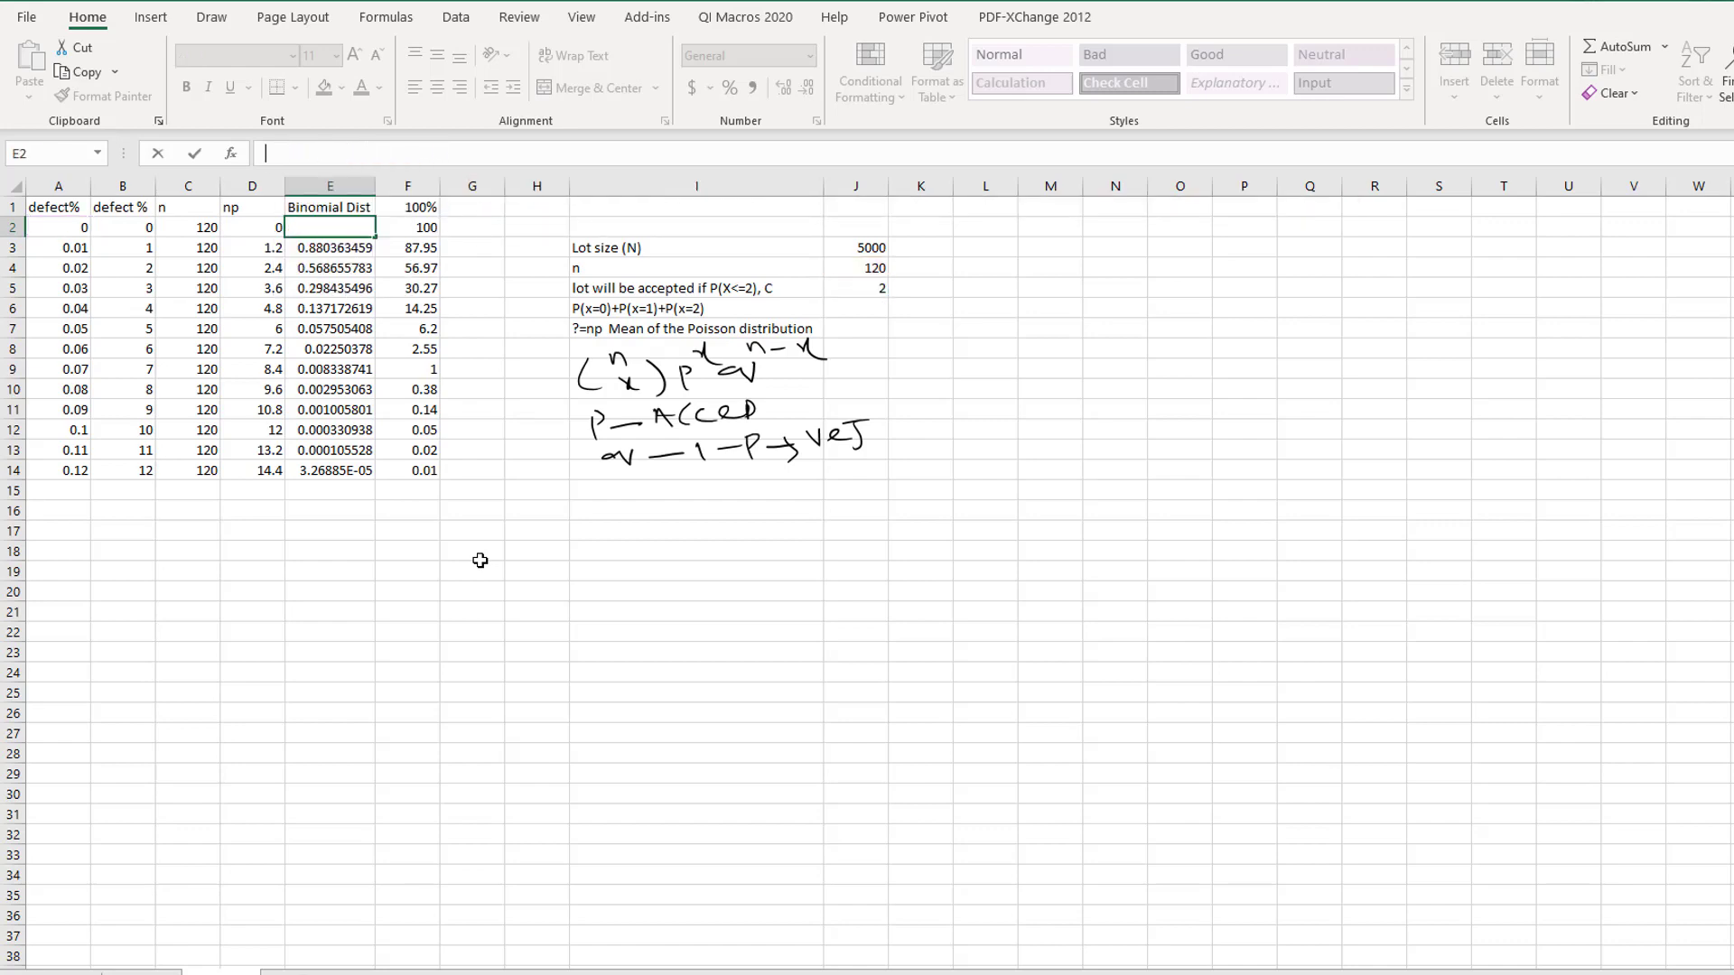
{"action": "key", "text": "Escape"}
Step: Start a BINOM.DIST formula in E2 with absolute references $J$5 for the number of successes and $J$4 for the trials
{"action": "type", "text": "=bin"}
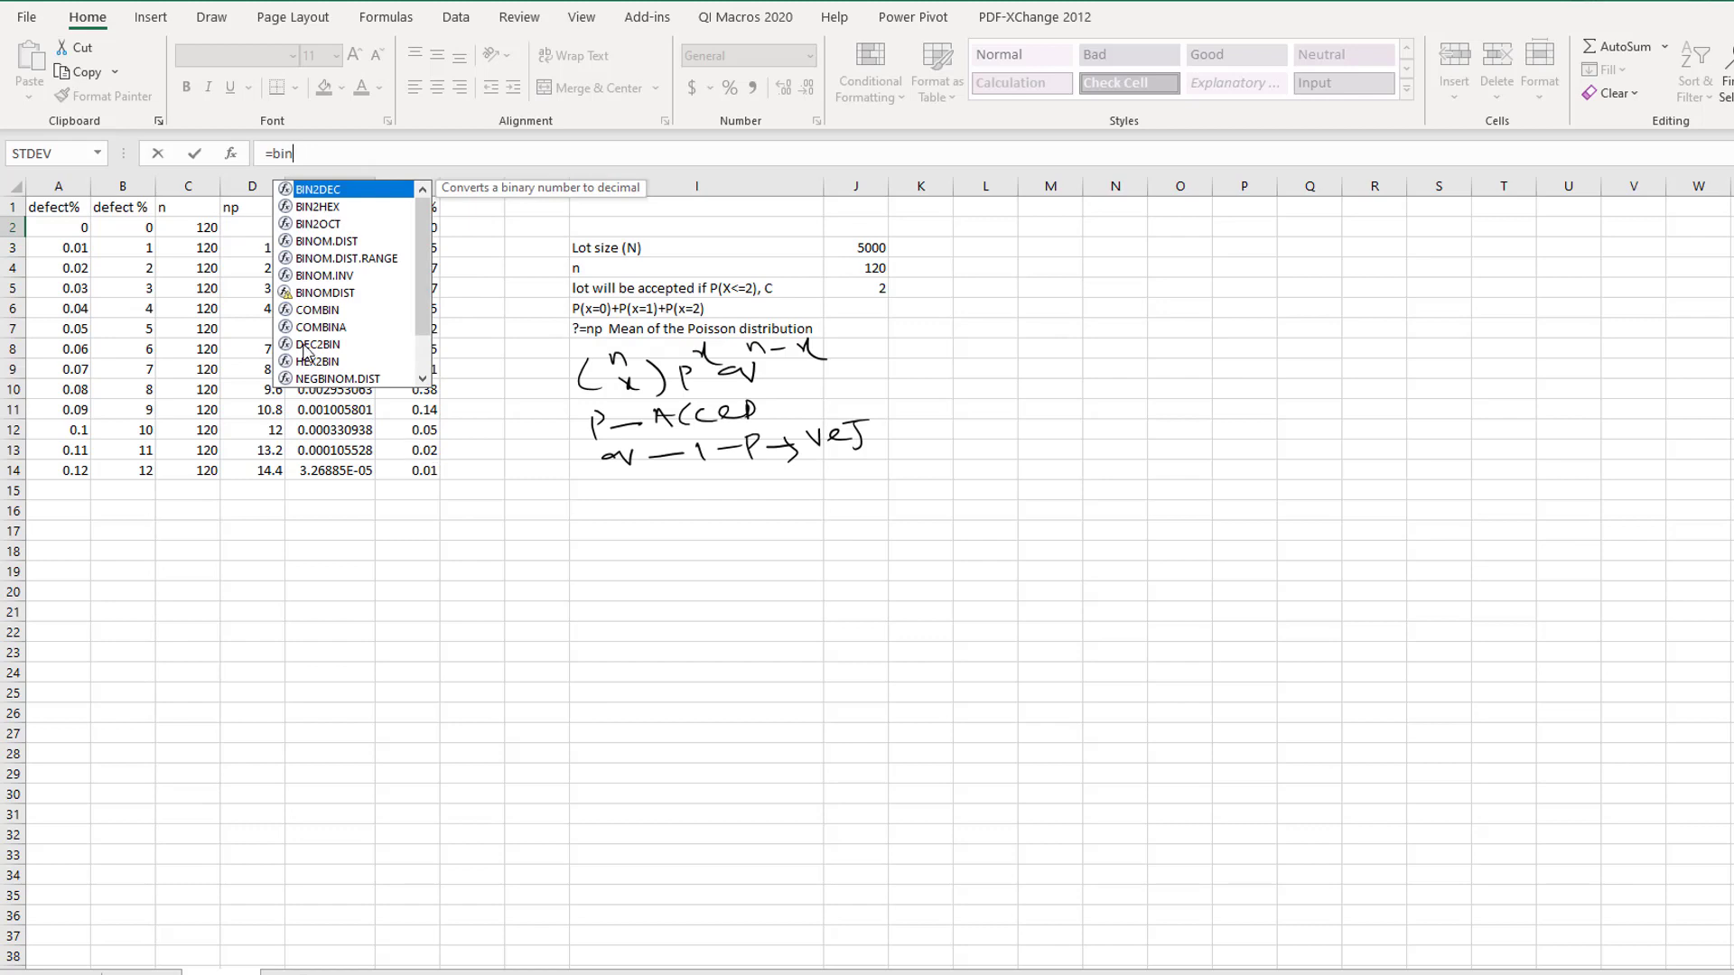
{"action": "double_click", "coordinate": [346, 242]}
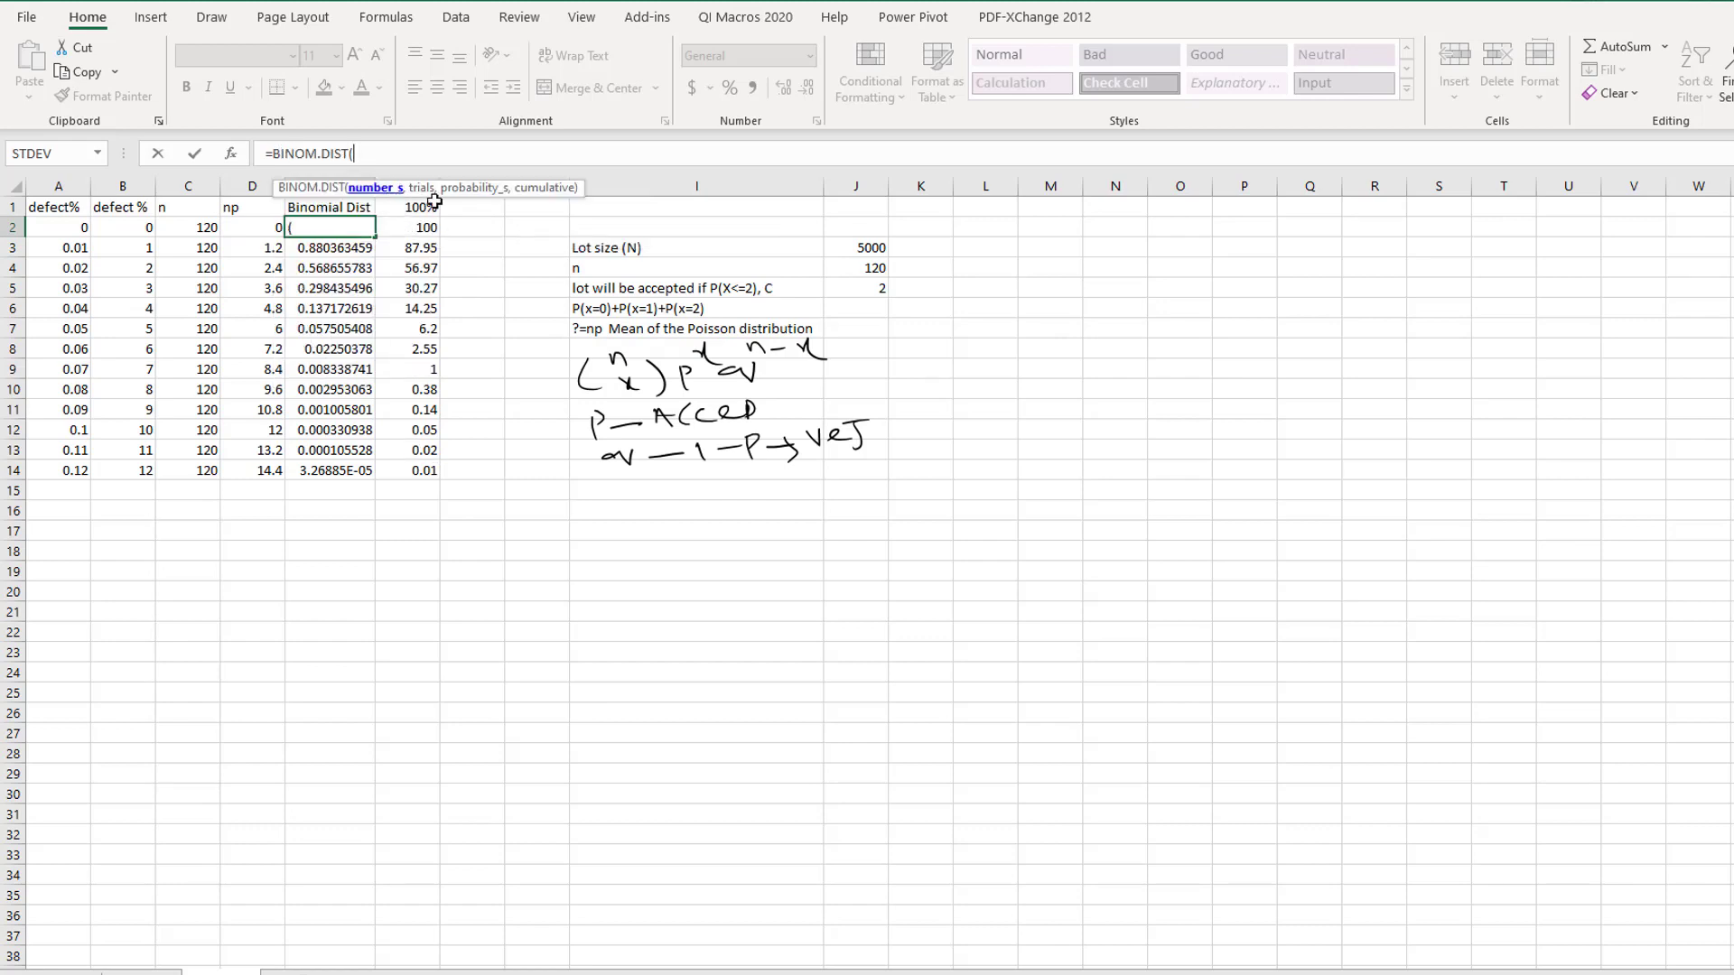
{"action": "left_click", "coordinate": [878, 291]}
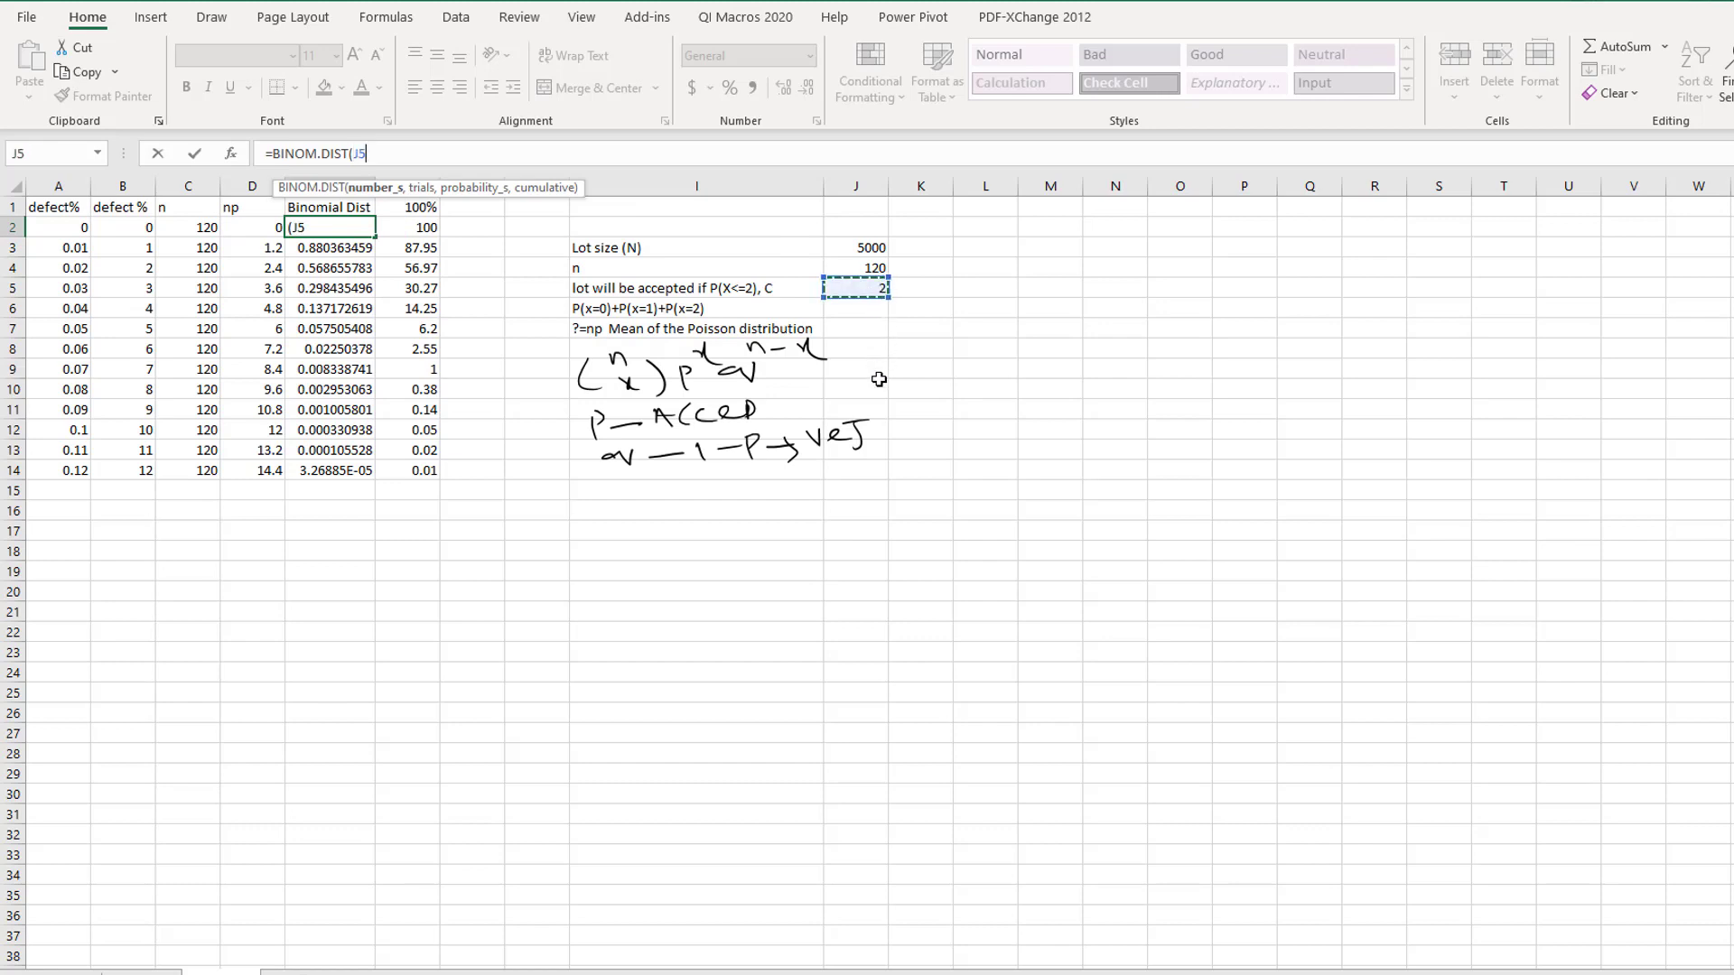
{"action": "key", "text": "F4"}
{"action": "type", "text": ","}
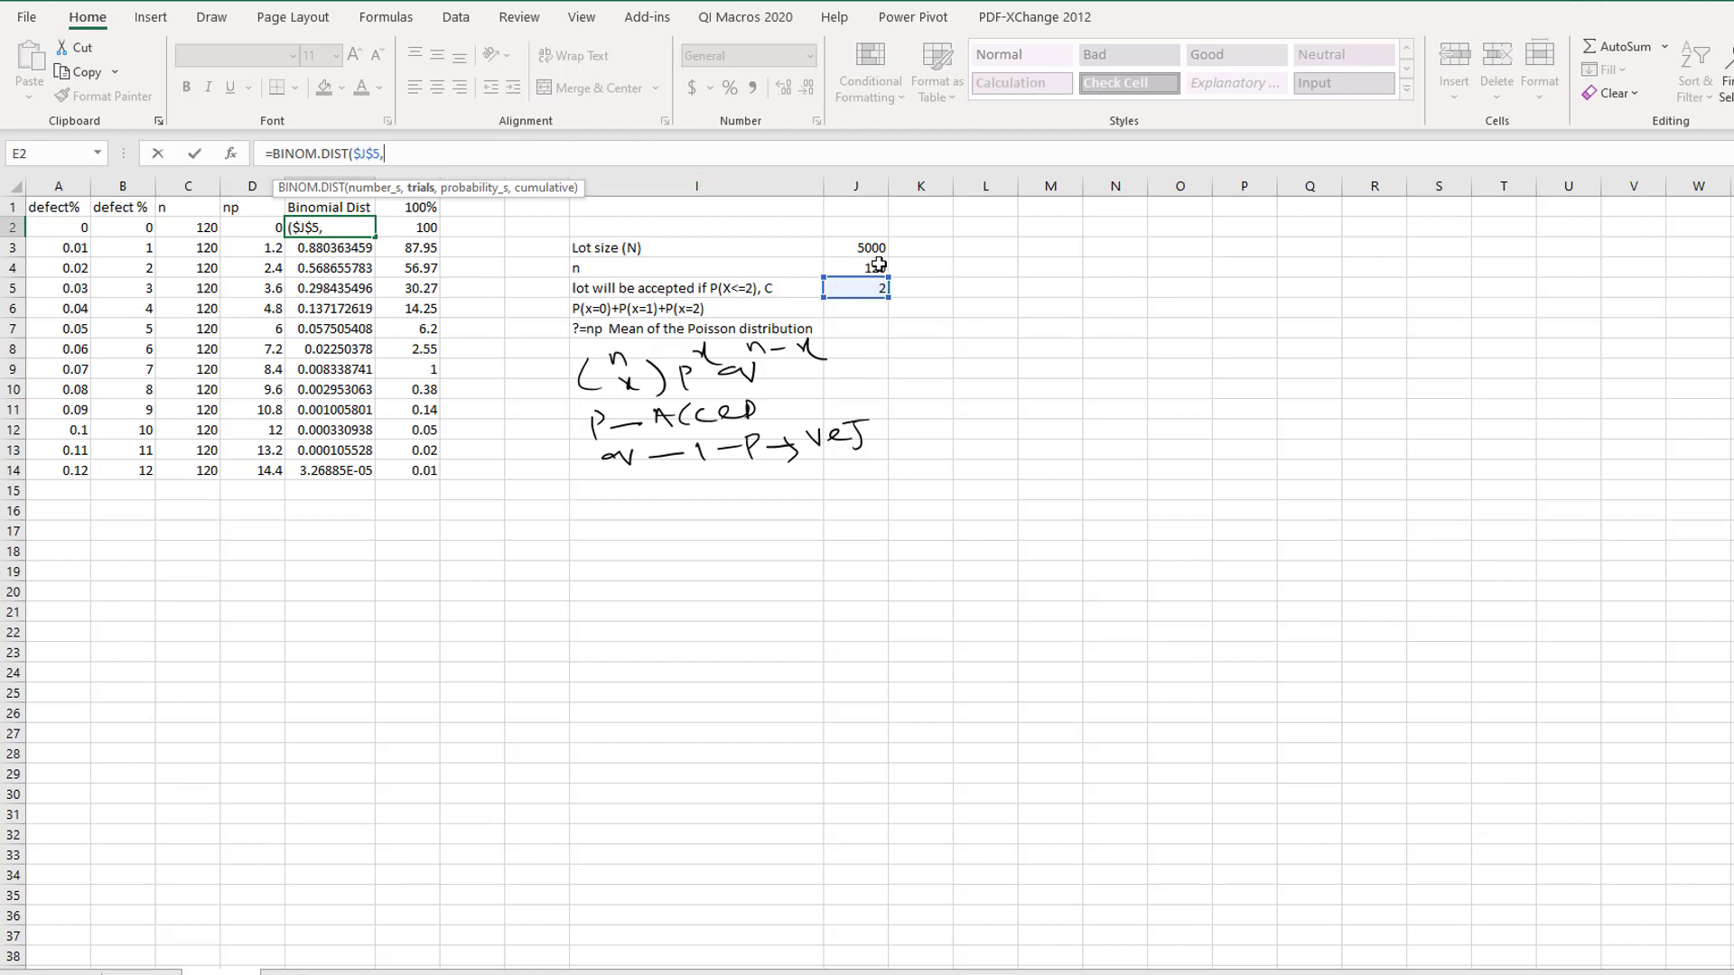
{"action": "left_click", "coordinate": [876, 266]}
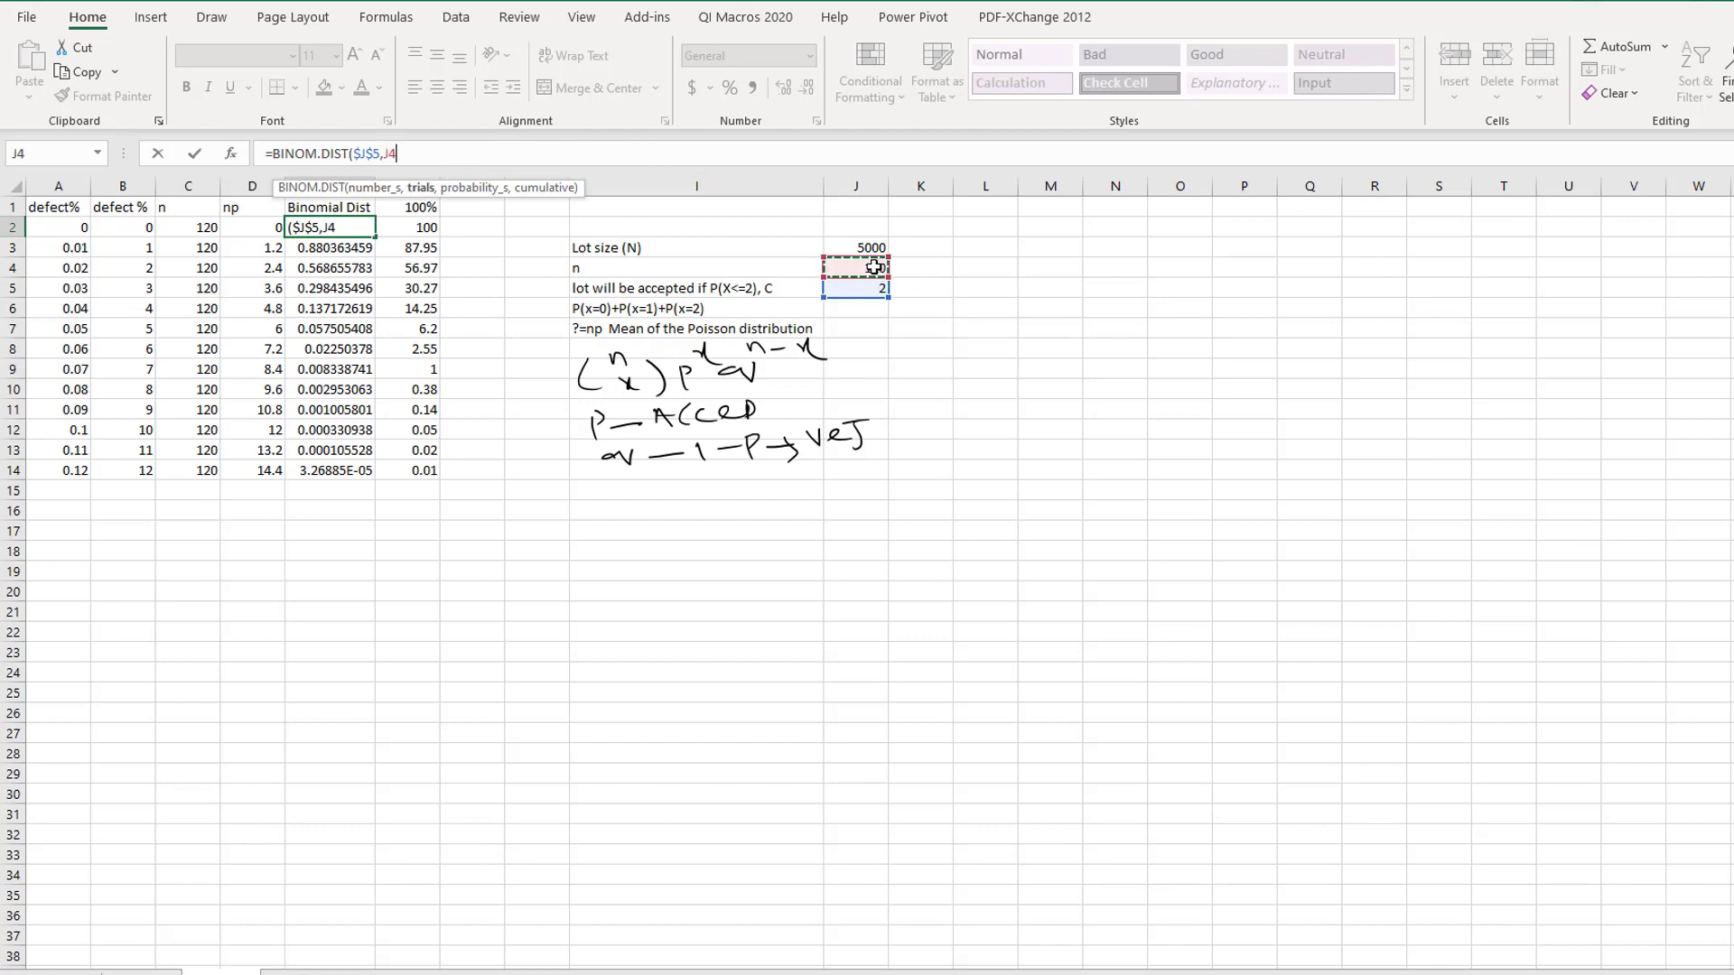
{"action": "key", "text": "F4"}
{"action": "type", "text": ","}
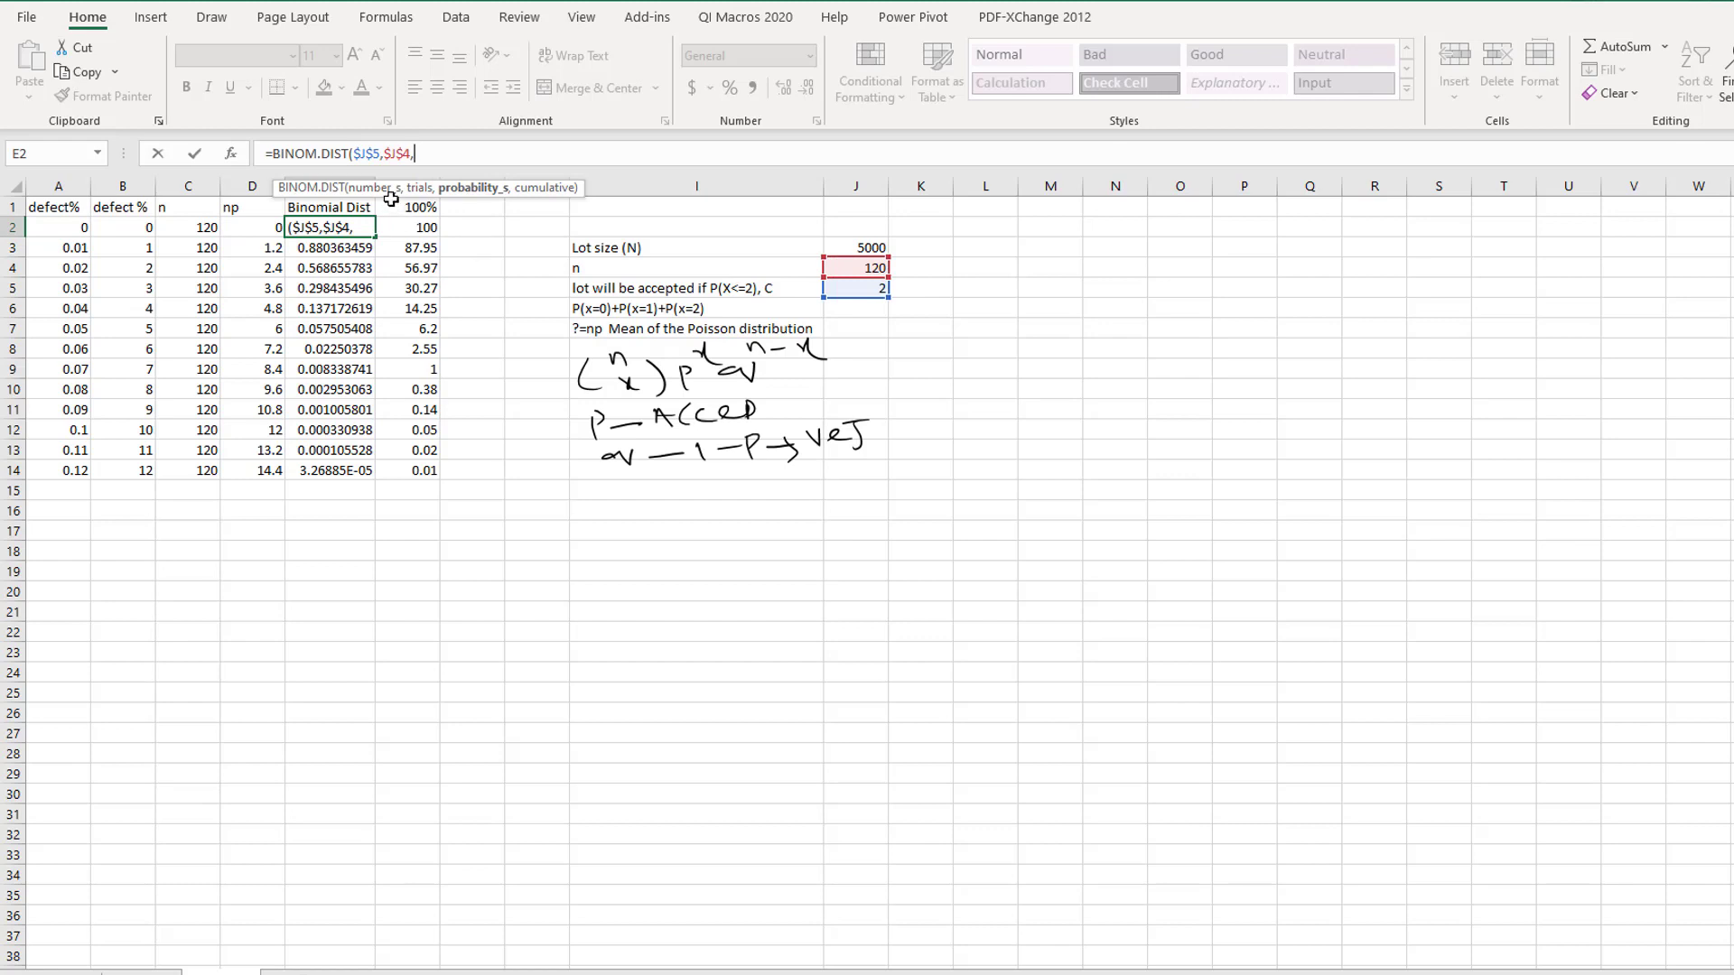
Step: Complete the E2 formula with A2 as the probability and TRUE for cumulative, and copy it down to E14
{"action": "left_click", "coordinate": [77, 228]}
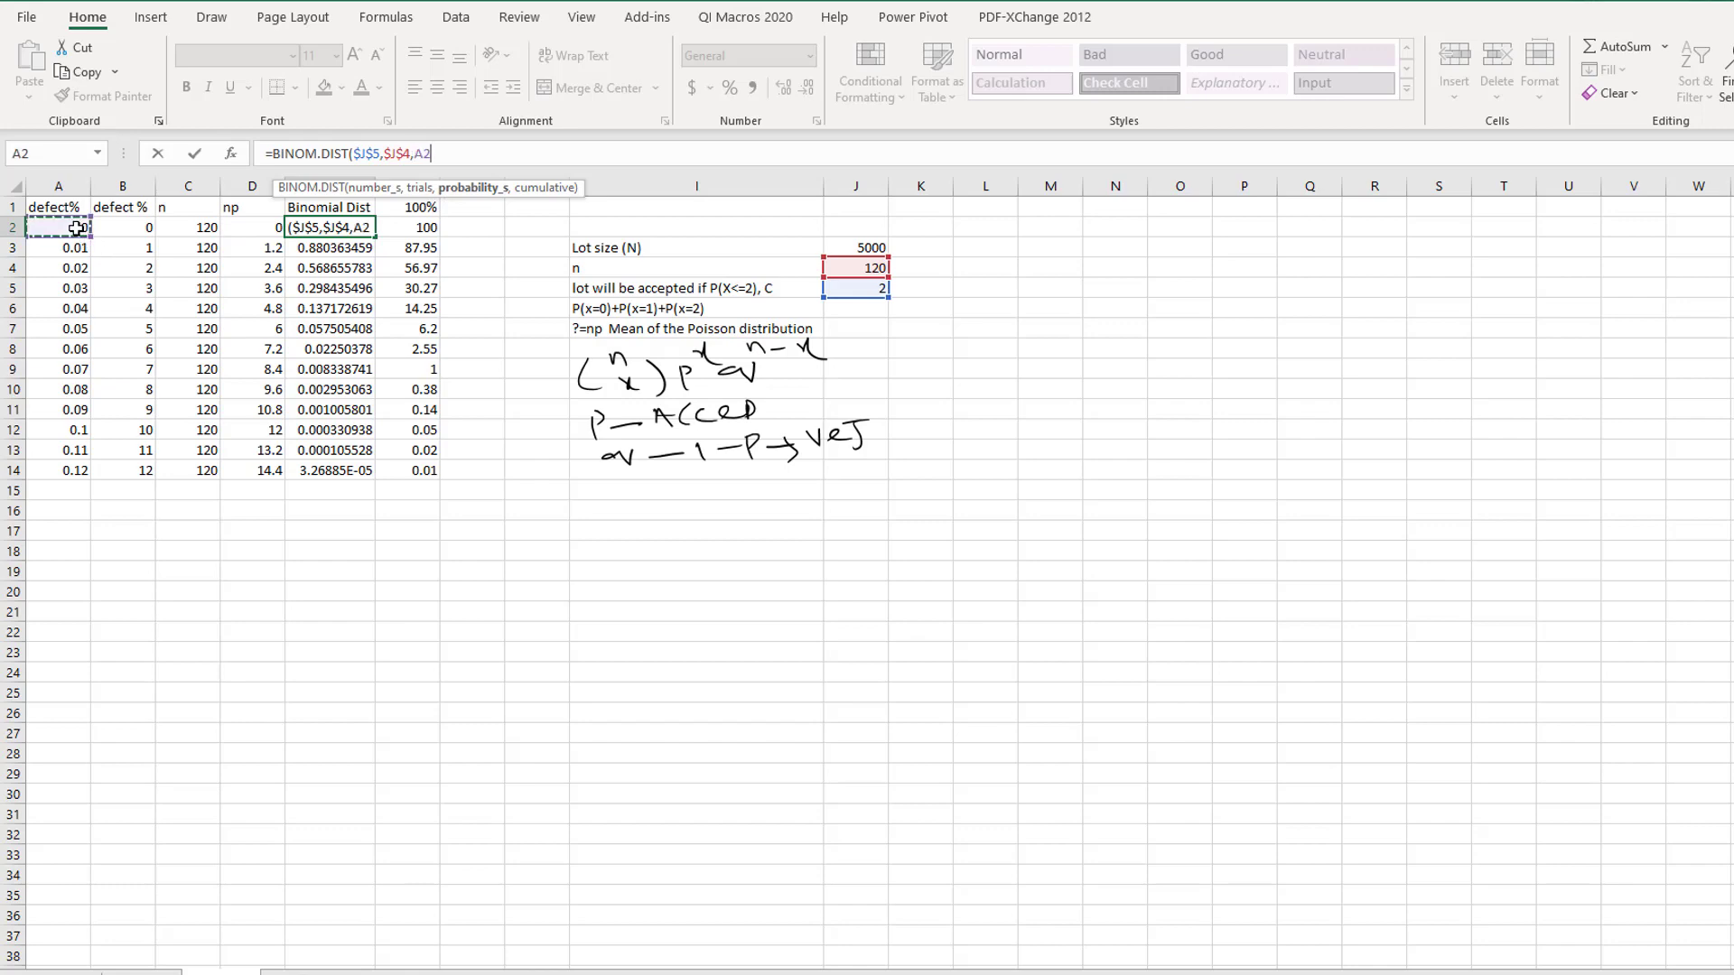
{"action": "type", "text": ","}
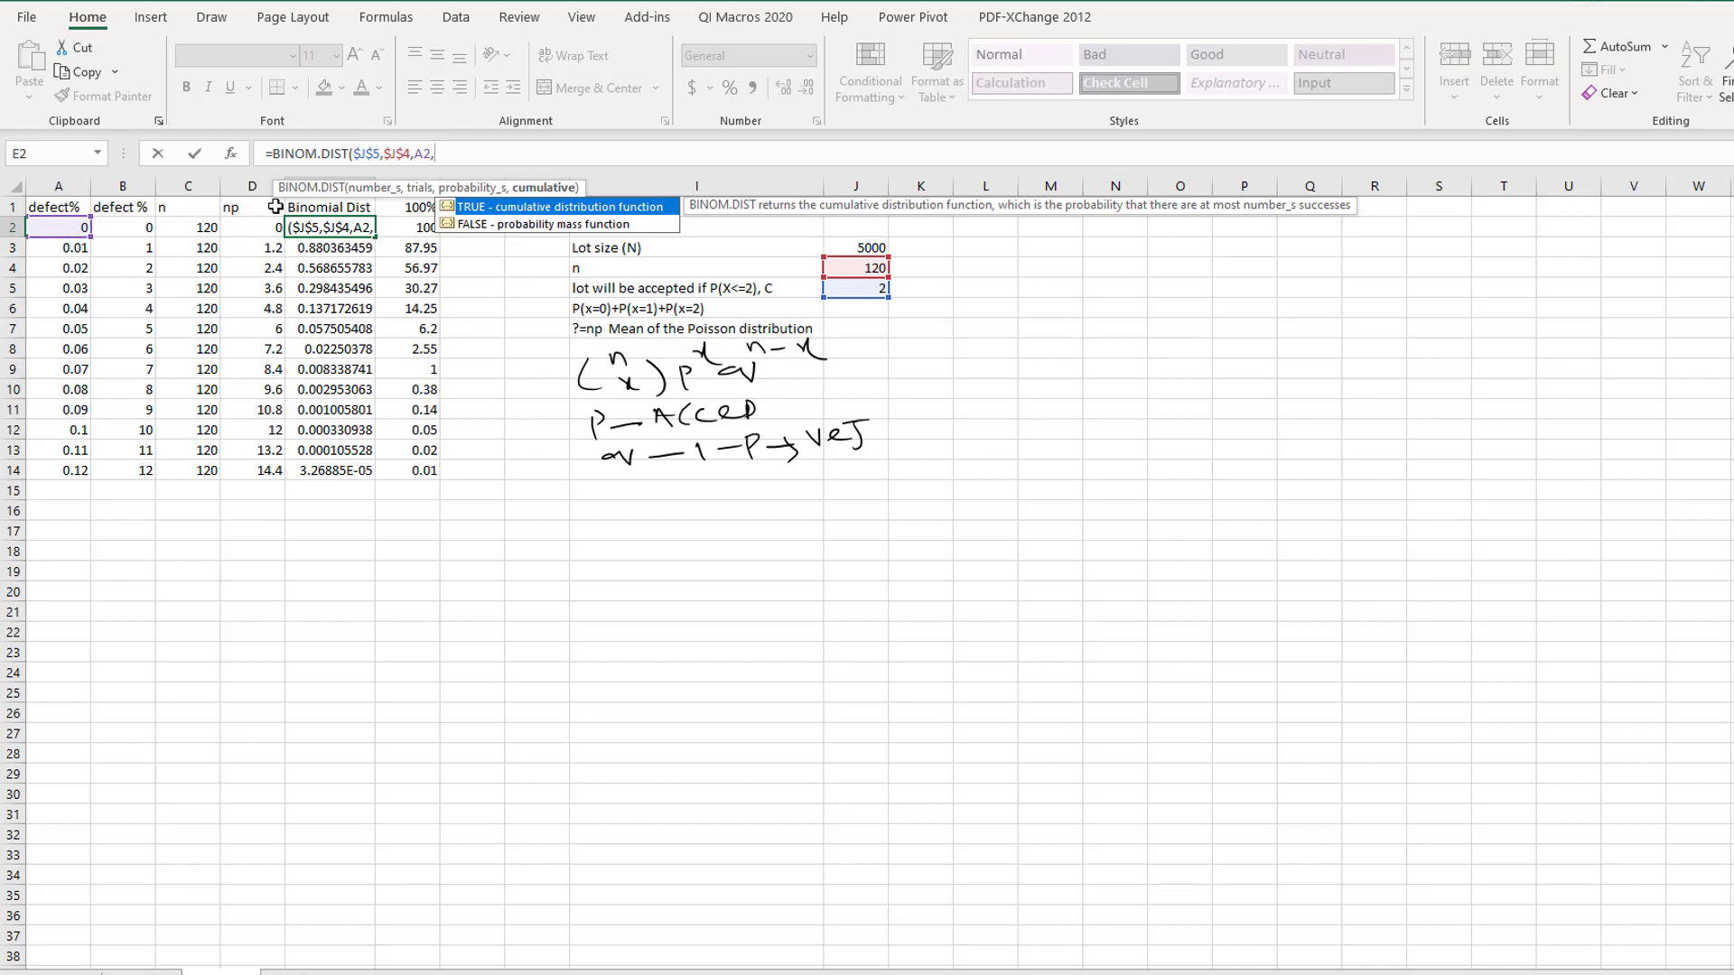
{"action": "double_click", "coordinate": [555, 213]}
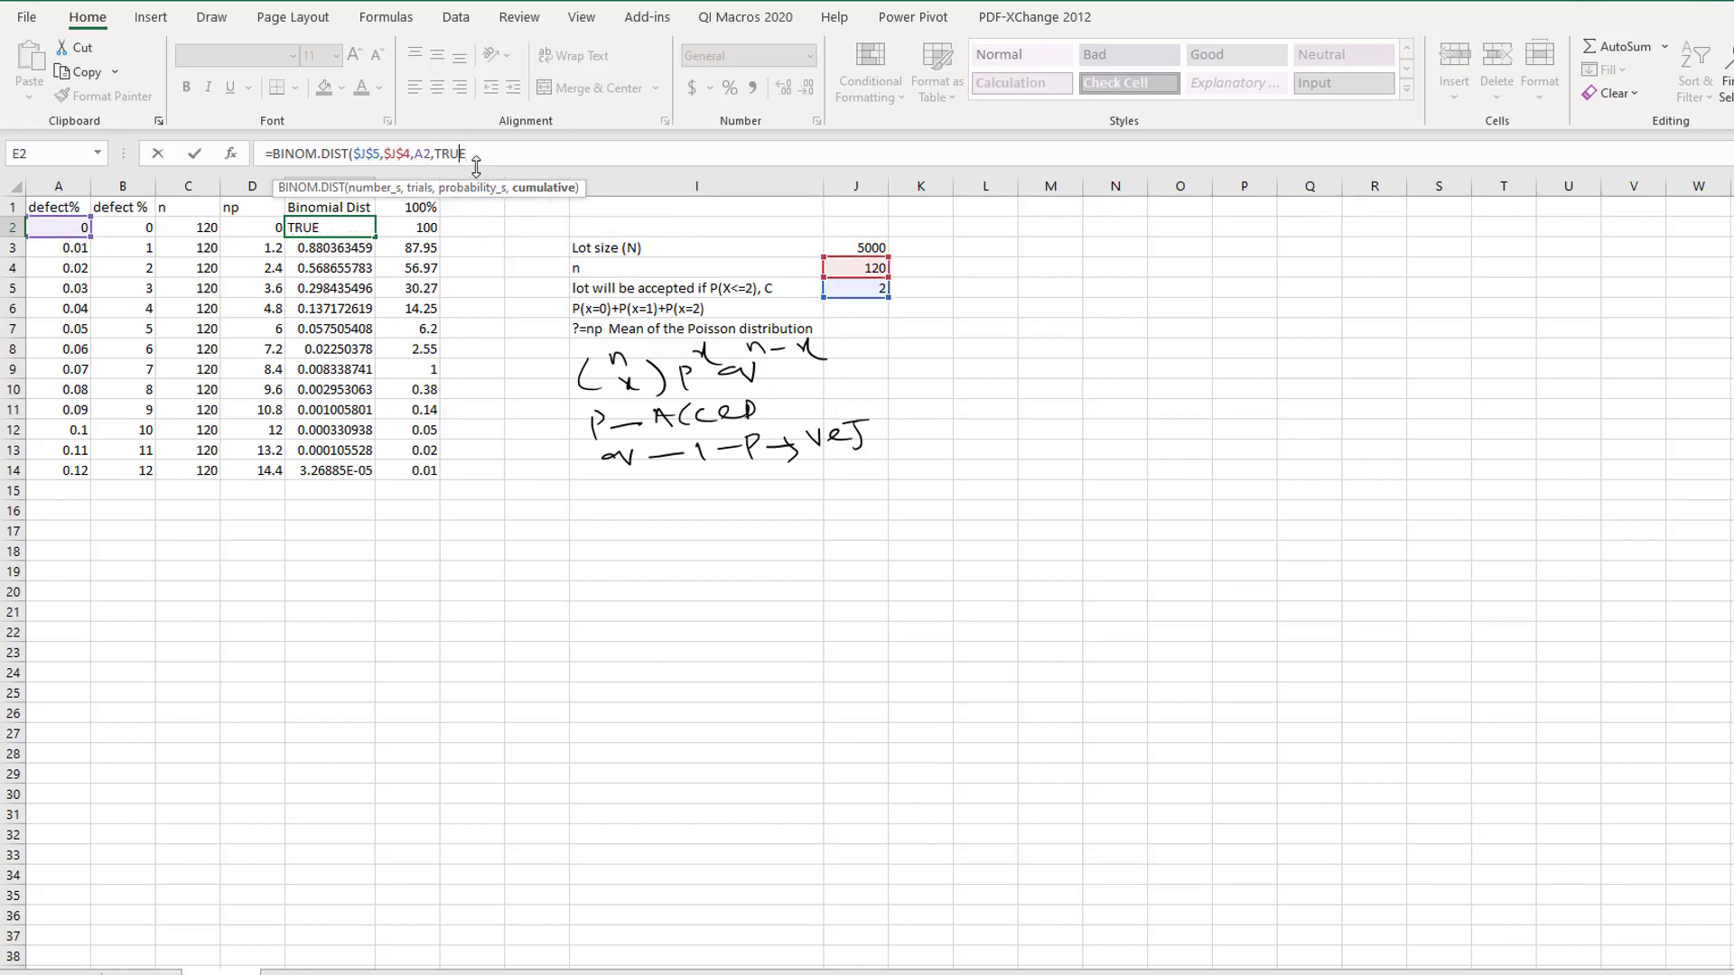
{"action": "key", "text": "BackSpace"}
{"action": "key", "text": "BackSpace"}
{"action": "key", "text": "BackSpace"}
{"action": "key", "text": "BackSpace"}
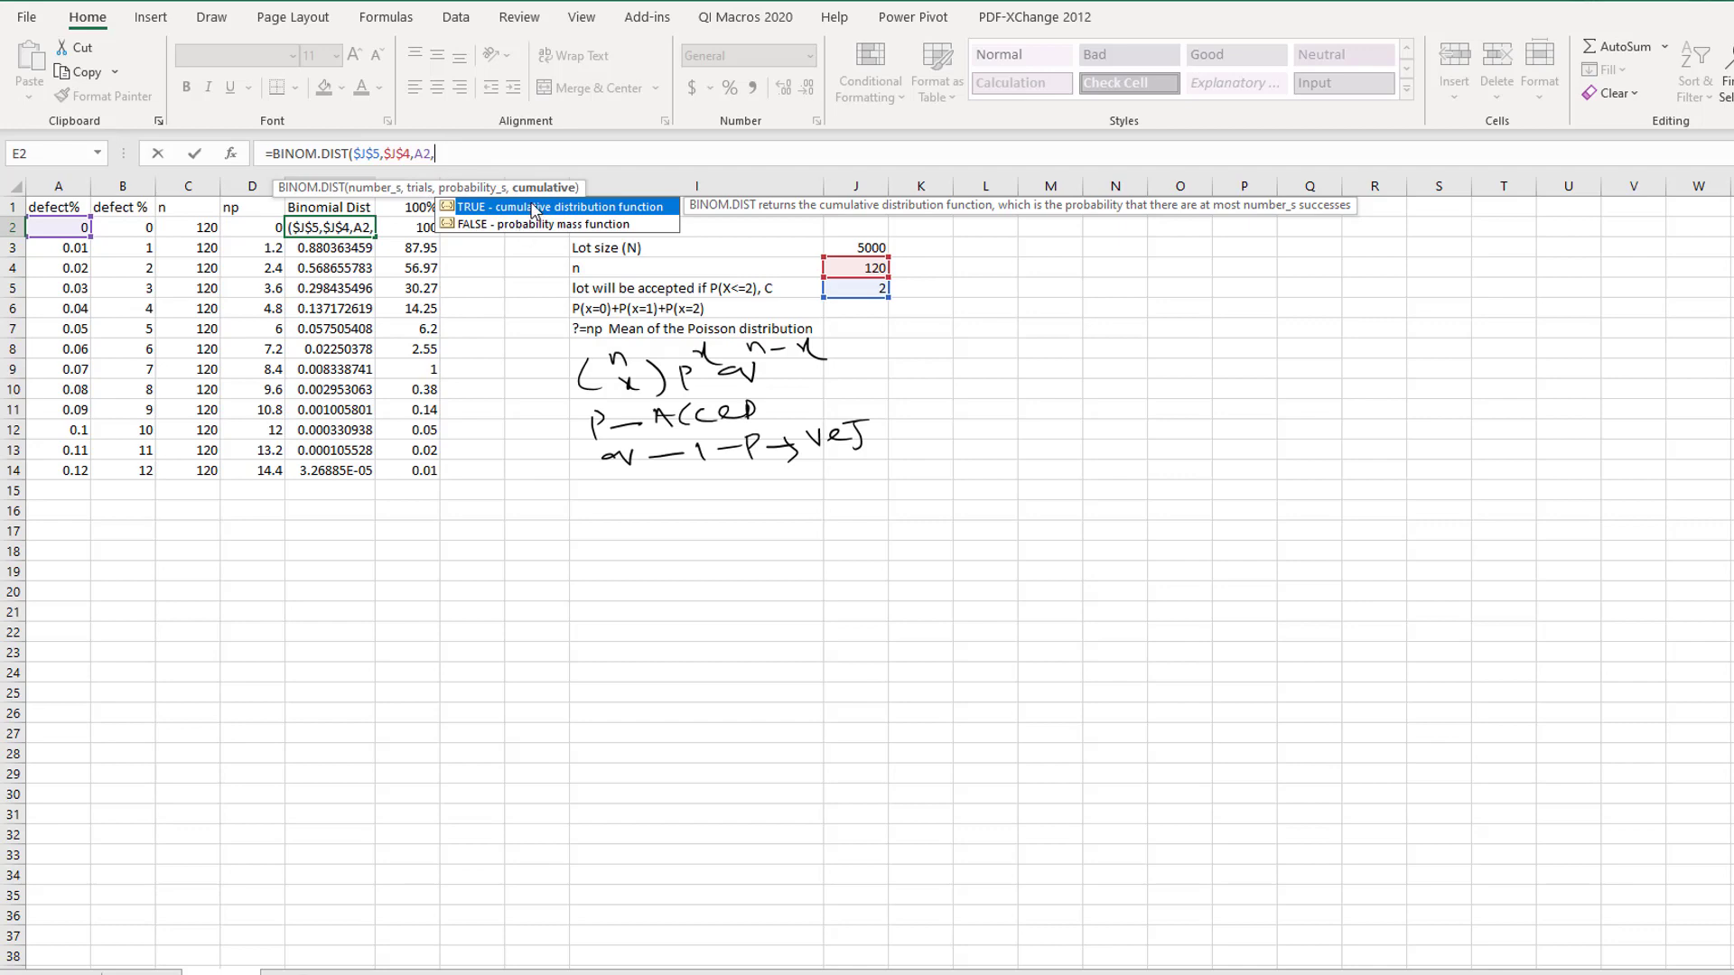
{"action": "double_click", "coordinate": [536, 210]}
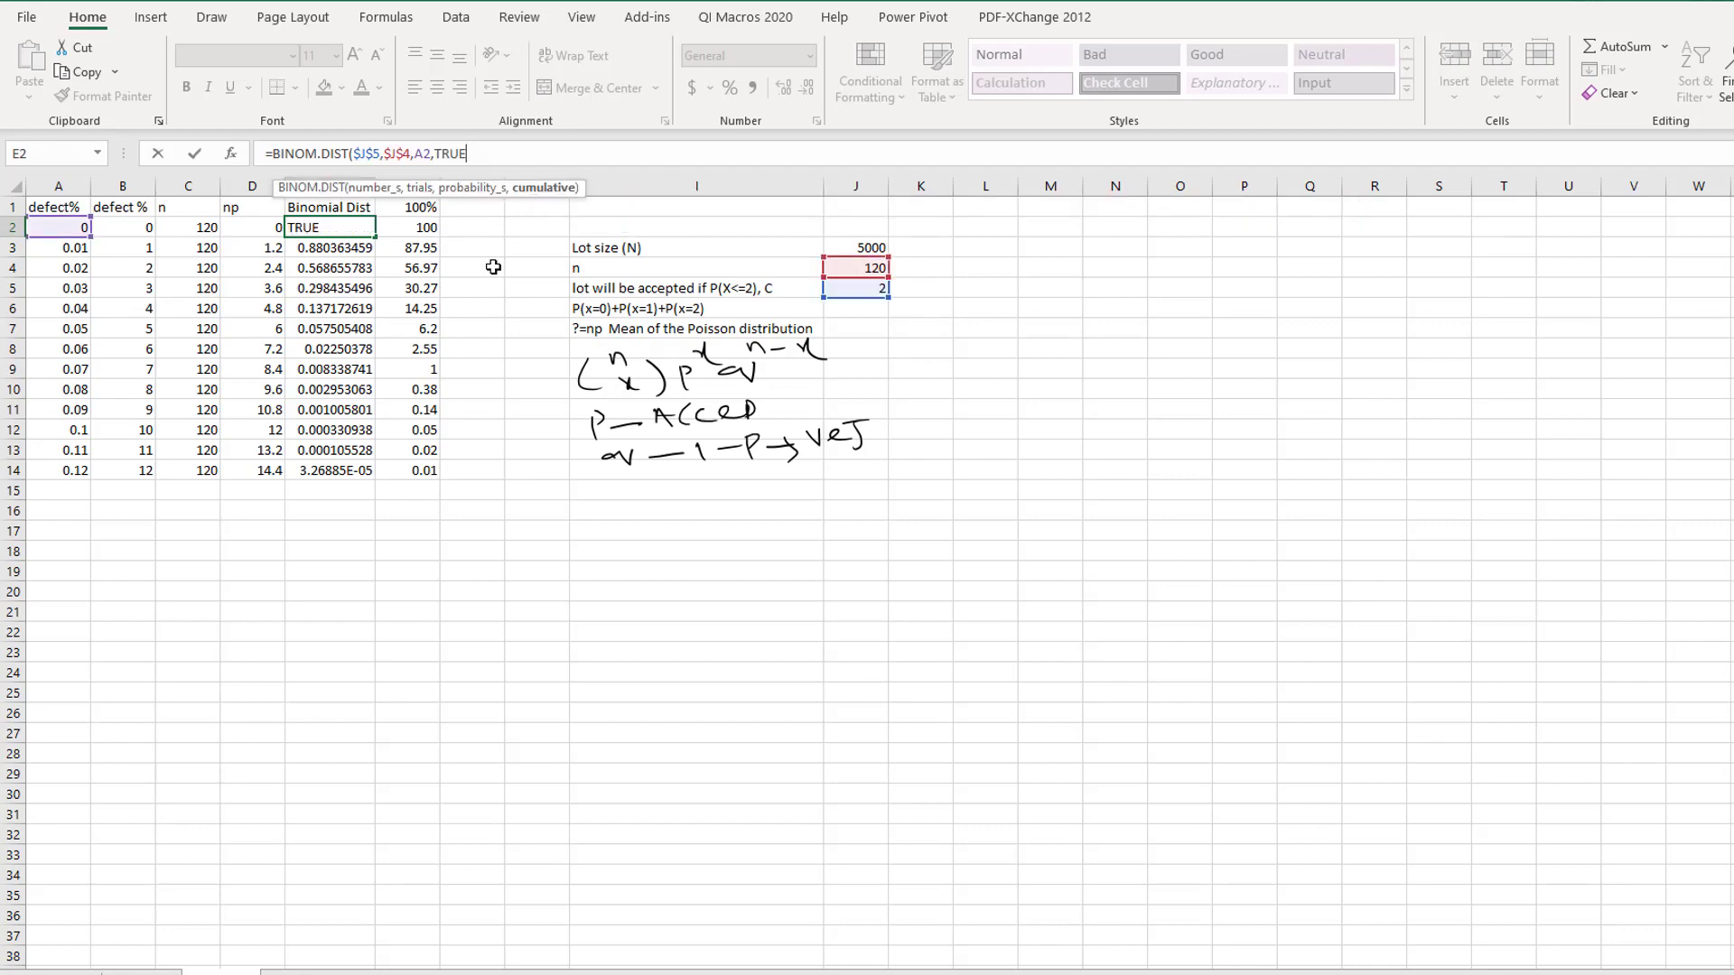
{"action": "type", "text": ")"}
{"action": "key", "text": "Return"}
{"action": "left_click", "coordinate": [345, 228]}
{"action": "left_click_drag", "start_coordinate": [373, 237], "coordinate": [372, 477]}
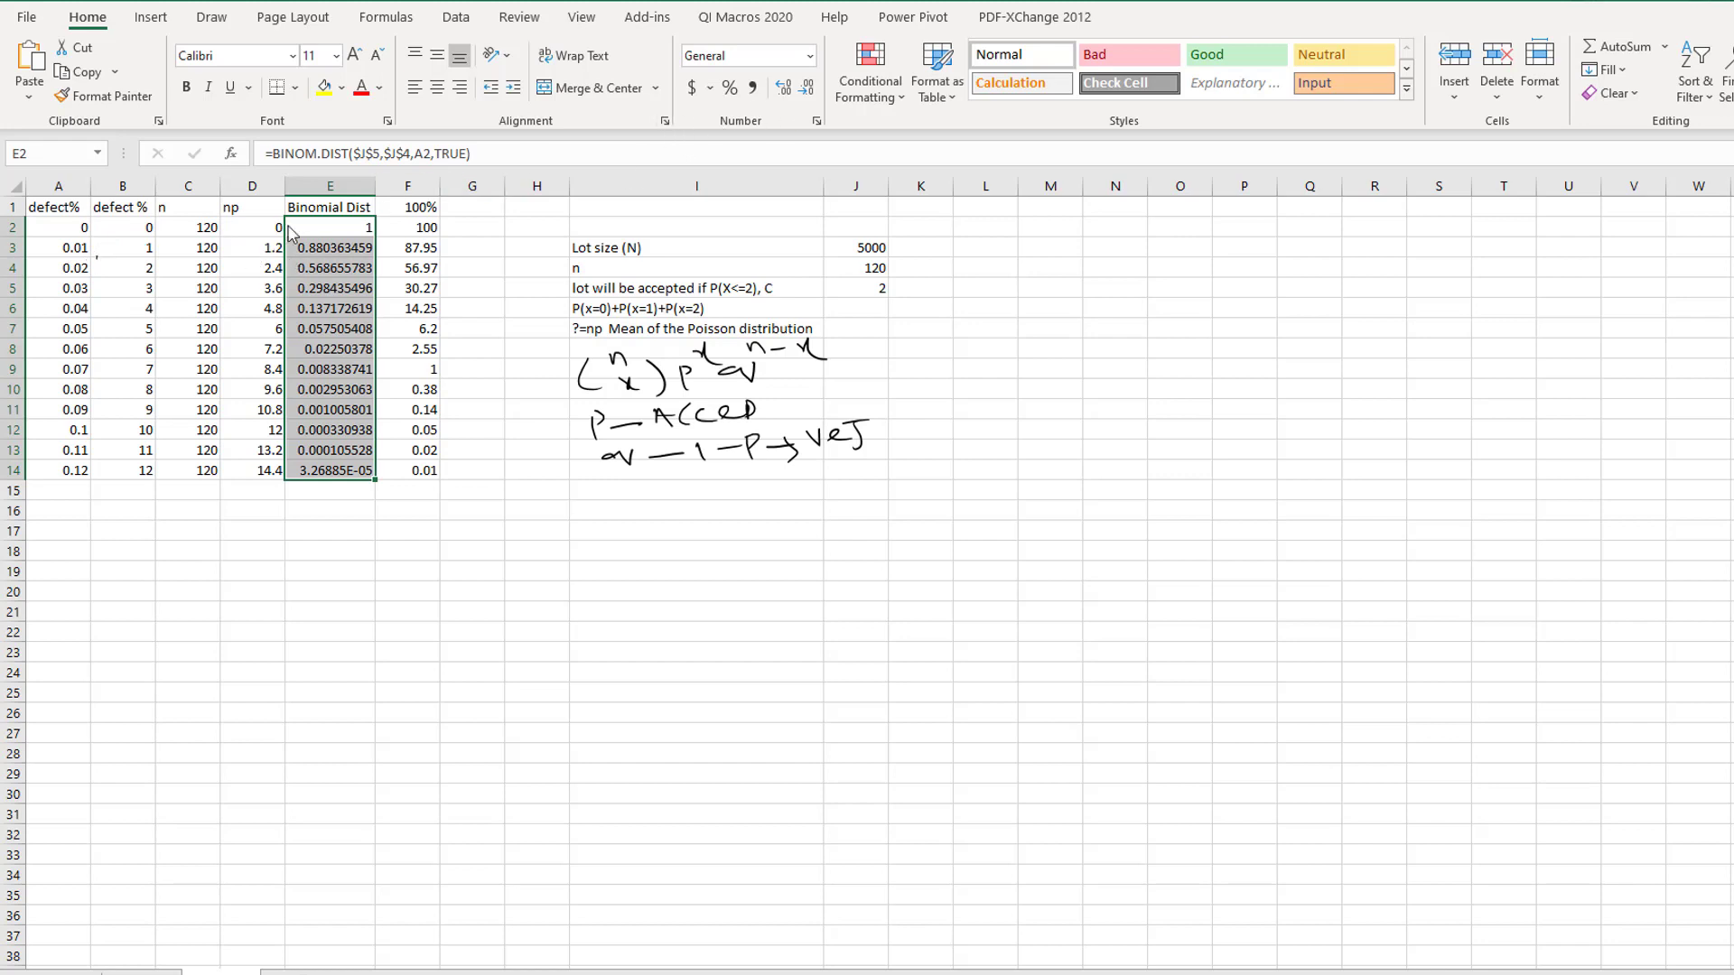
Step: Circle the 0.01 defect value in A3 in ink and sketch a table below the data with x values 0, 1 and 2
{"action": "left_click_drag", "start_coordinate": [91, 244], "coordinate": [98, 259]}
{"action": "mouse_move", "coordinate": [155, 512]}
{"action": "left_mouse_down"}
{"action": "mouse_move", "coordinate": [182, 589]}
{"action": "mouse_move", "coordinate": [221, 533]}
{"action": "left_mouse_up"}
{"action": "mouse_move", "coordinate": [132, 567]}
{"action": "left_mouse_down"}
{"action": "mouse_move", "coordinate": [140, 665]}
{"action": "mouse_move", "coordinate": [167, 662]}
{"action": "left_mouse_up"}
{"action": "mouse_move", "coordinate": [172, 589]}
{"action": "left_mouse_down"}
{"action": "mouse_move", "coordinate": [165, 536]}
{"action": "mouse_move", "coordinate": [184, 661]}
{"action": "left_mouse_up"}
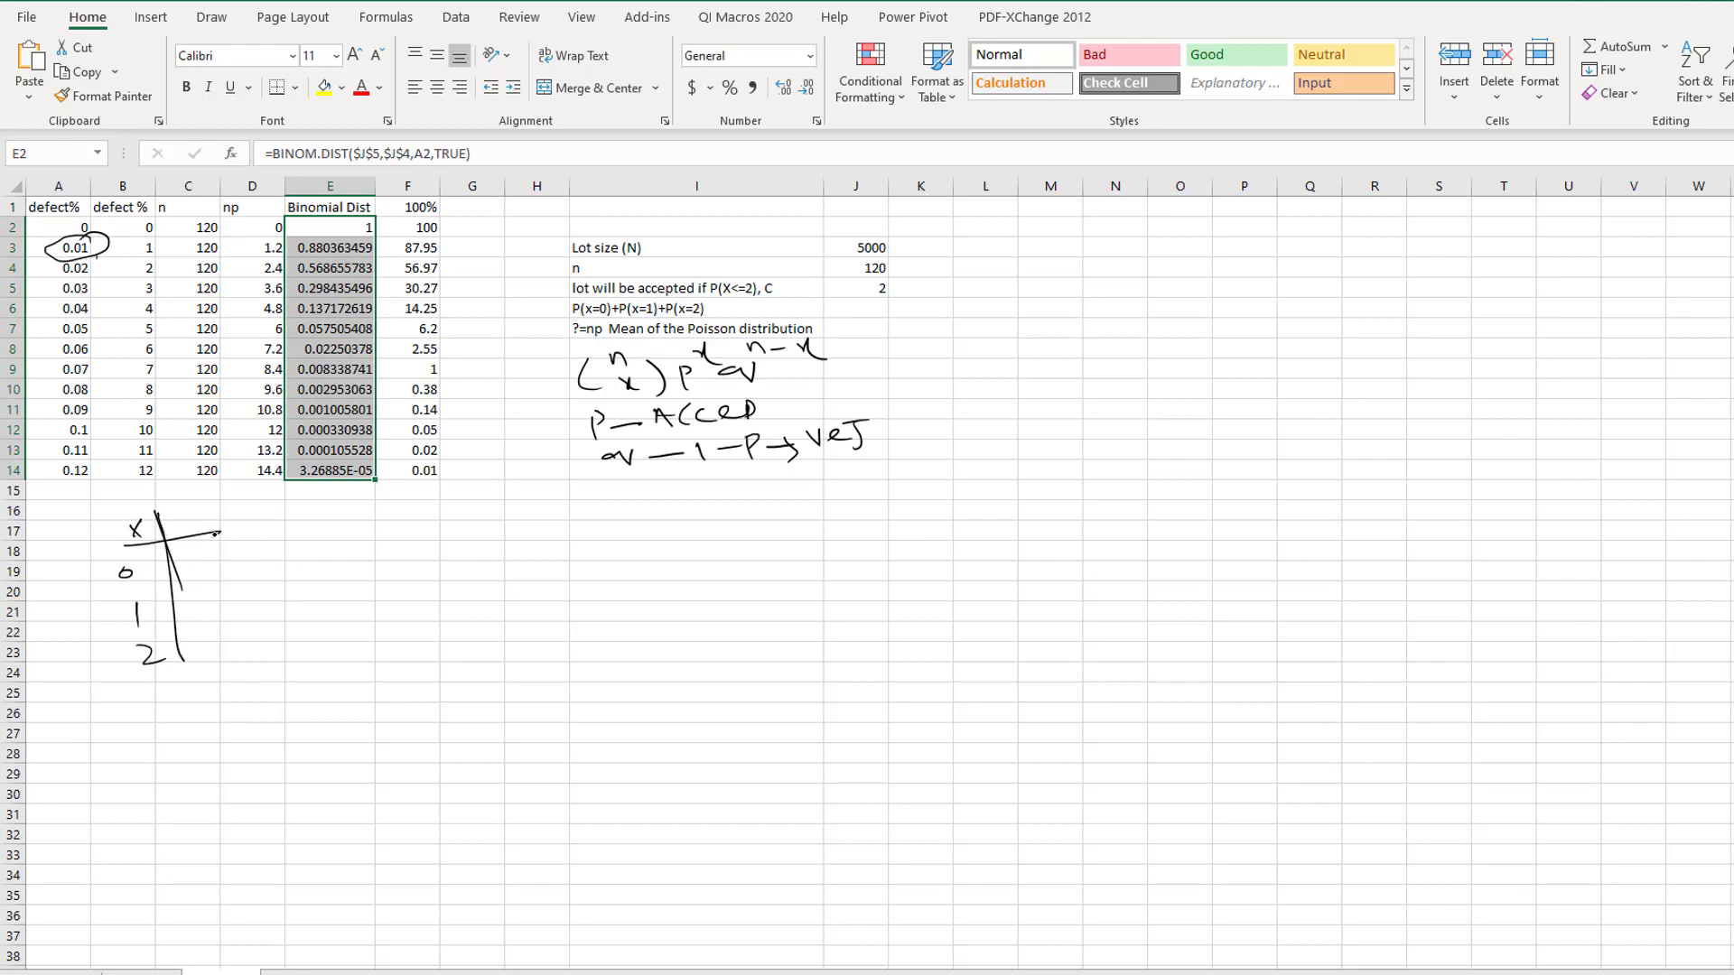
Step: Handwrite the binomial expression (n over x) p^x q^(n-x) as the heading of the sketched table's second column
{"action": "left_click_drag", "start_coordinate": [170, 543], "coordinate": [272, 541]}
{"action": "left_click_drag", "start_coordinate": [187, 497], "coordinate": [207, 511]}
{"action": "left_click_drag", "start_coordinate": [196, 519], "coordinate": [215, 526]}
{"action": "left_click_drag", "start_coordinate": [176, 496], "coordinate": [185, 531]}
{"action": "mouse_move", "coordinate": [214, 500]}
{"action": "left_mouse_down"}
{"action": "mouse_move", "coordinate": [220, 537]}
{"action": "mouse_move", "coordinate": [255, 509]}
{"action": "left_mouse_up"}
{"action": "mouse_move", "coordinate": [255, 498]}
{"action": "left_mouse_down"}
{"action": "mouse_move", "coordinate": [246, 510]}
{"action": "mouse_move", "coordinate": [316, 503]}
{"action": "left_mouse_up"}
{"action": "left_click_drag", "start_coordinate": [325, 500], "coordinate": [361, 507]}
{"action": "left_click_drag", "start_coordinate": [354, 488], "coordinate": [367, 503]}
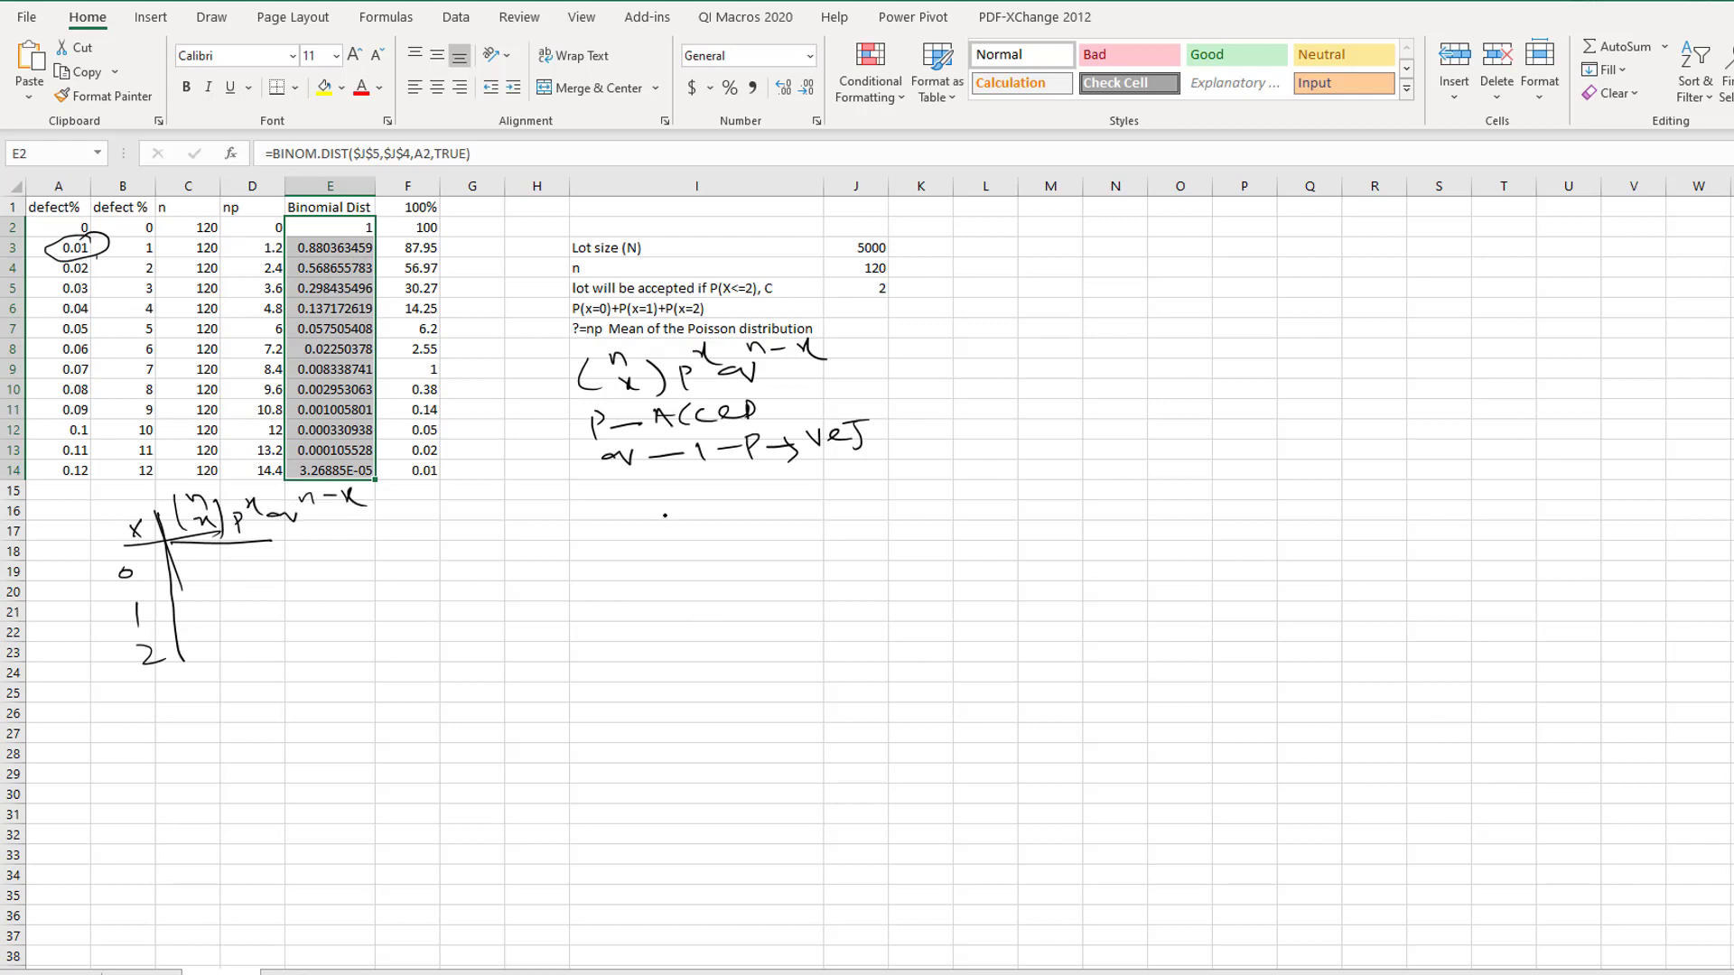
Step: Handwrite p = 0.01, q = 1 - 0.01 and q = 0.99 beneath the existing ink notes on p and q
{"action": "left_click_drag", "start_coordinate": [608, 492], "coordinate": [612, 513]}
{"action": "left_click_drag", "start_coordinate": [636, 499], "coordinate": [660, 497]}
{"action": "left_click_drag", "start_coordinate": [636, 509], "coordinate": [737, 495]}
{"action": "left_click", "coordinate": [710, 502]}
{"action": "left_click_drag", "start_coordinate": [751, 479], "coordinate": [749, 499]}
{"action": "left_click_drag", "start_coordinate": [615, 542], "coordinate": [676, 538]}
{"action": "left_click_drag", "start_coordinate": [657, 550], "coordinate": [700, 551]}
{"action": "left_click_drag", "start_coordinate": [724, 539], "coordinate": [820, 534]}
{"action": "left_click", "coordinate": [775, 537]}
{"action": "left_click_drag", "start_coordinate": [654, 582], "coordinate": [733, 576]}
{"action": "left_click_drag", "start_coordinate": [717, 589], "coordinate": [740, 586]}
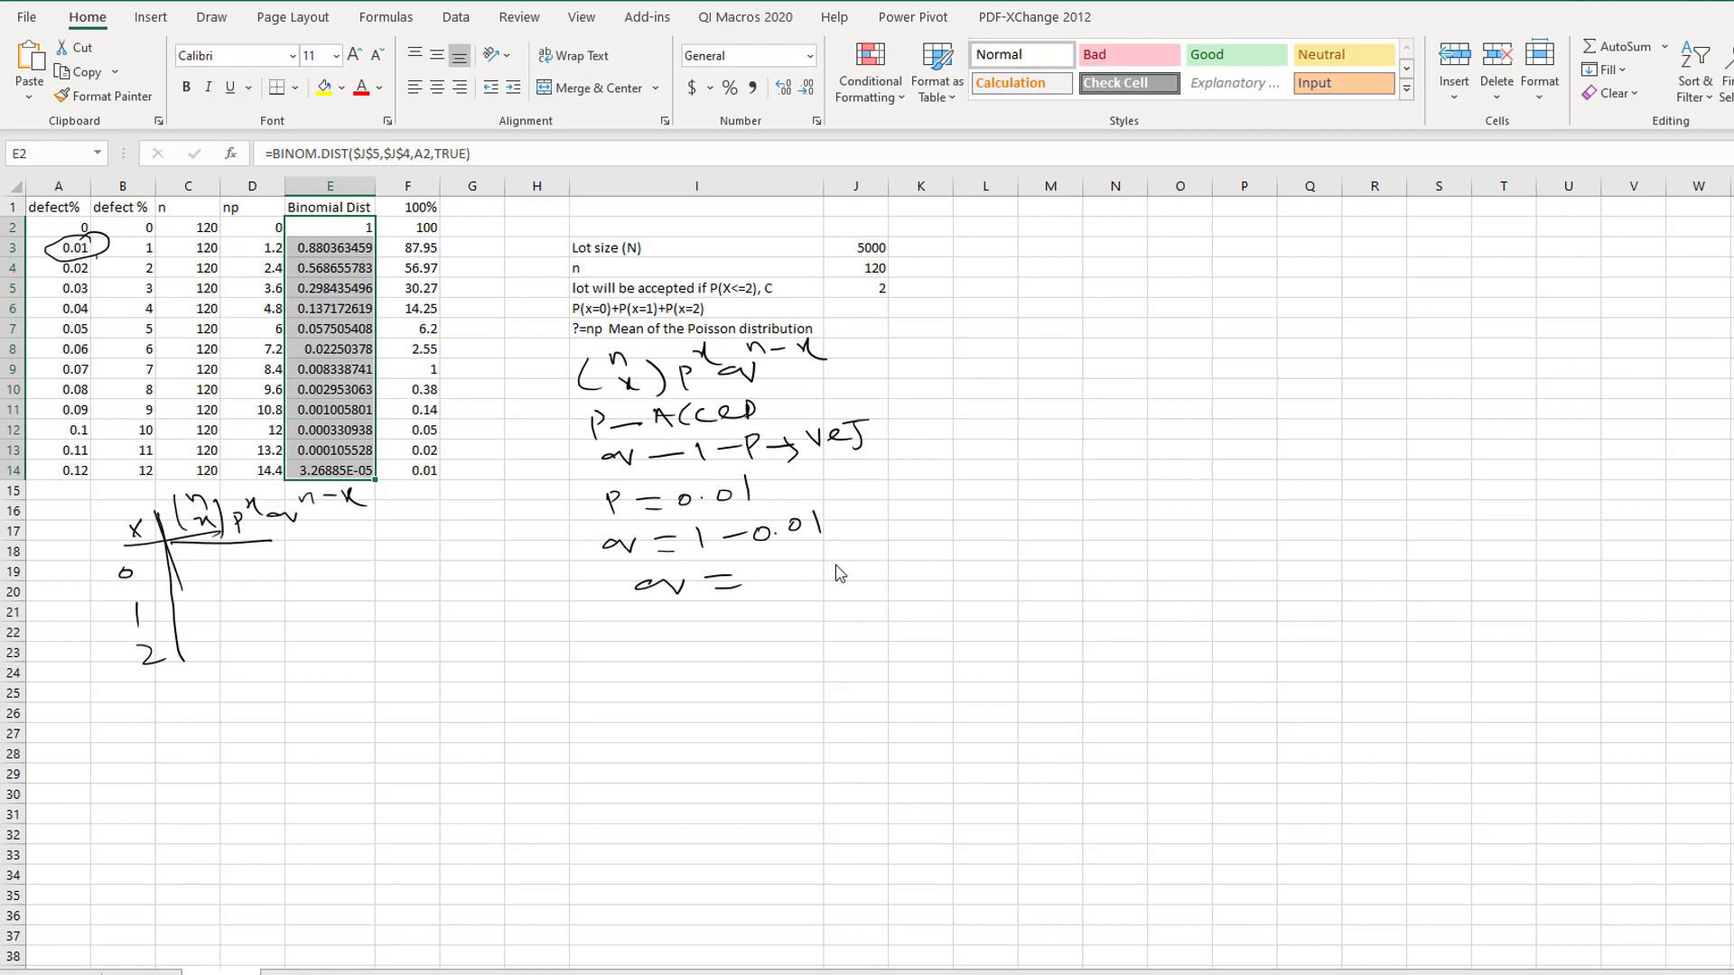
{"action": "mouse_move", "coordinate": [755, 571]}
{"action": "left_mouse_down"}
{"action": "mouse_move", "coordinate": [821, 558]}
{"action": "mouse_move", "coordinate": [828, 581]}
{"action": "left_mouse_up"}
{"action": "left_click", "coordinate": [791, 567]}
{"action": "left_click_drag", "start_coordinate": [845, 554], "coordinate": [860, 585]}
{"action": "left_click", "coordinate": [616, 600]}
Step: Handwrite the x = 0 row of the sketched table as (120 over 0)(0.01)^0(0.99)^(120-0)
{"action": "mouse_move", "coordinate": [202, 562]}
{"action": "left_mouse_down"}
{"action": "mouse_move", "coordinate": [200, 585]}
{"action": "mouse_move", "coordinate": [220, 569]}
{"action": "left_mouse_up"}
{"action": "left_click_drag", "start_coordinate": [259, 576], "coordinate": [257, 578]}
{"action": "mouse_move", "coordinate": [274, 555]}
{"action": "left_mouse_down"}
{"action": "mouse_move", "coordinate": [286, 592]}
{"action": "mouse_move", "coordinate": [332, 562]}
{"action": "mouse_move", "coordinate": [380, 574]}
{"action": "left_mouse_up"}
{"action": "mouse_move", "coordinate": [389, 554]}
{"action": "left_mouse_down"}
{"action": "mouse_move", "coordinate": [395, 579]}
{"action": "mouse_move", "coordinate": [367, 526]}
{"action": "mouse_move", "coordinate": [419, 561]}
{"action": "mouse_move", "coordinate": [503, 560]}
{"action": "left_mouse_up"}
{"action": "left_click_drag", "start_coordinate": [449, 509], "coordinate": [528, 502]}
{"action": "left_click_drag", "start_coordinate": [542, 495], "coordinate": [543, 495]}
Step: Handwrite the x = 1 row of the sketched table as (120 over 1)(0.01)^1(0.99)^(120-1)
{"action": "mouse_move", "coordinate": [209, 609]}
{"action": "left_mouse_down"}
{"action": "mouse_move", "coordinate": [202, 633]}
{"action": "mouse_move", "coordinate": [250, 616]}
{"action": "left_mouse_up"}
{"action": "left_click_drag", "start_coordinate": [271, 602], "coordinate": [257, 639]}
{"action": "mouse_move", "coordinate": [290, 603]}
{"action": "left_mouse_down"}
{"action": "mouse_move", "coordinate": [294, 636]}
{"action": "mouse_move", "coordinate": [314, 630]}
{"action": "left_mouse_up"}
{"action": "left_click_drag", "start_coordinate": [340, 609], "coordinate": [363, 616]}
{"action": "mouse_move", "coordinate": [378, 609]}
{"action": "left_mouse_down"}
{"action": "mouse_move", "coordinate": [374, 624]}
{"action": "mouse_move", "coordinate": [393, 617]}
{"action": "left_mouse_up"}
{"action": "mouse_move", "coordinate": [401, 593]}
{"action": "left_mouse_down"}
{"action": "mouse_move", "coordinate": [401, 620]}
{"action": "mouse_move", "coordinate": [439, 614]}
{"action": "left_mouse_up"}
{"action": "mouse_move", "coordinate": [465, 600]}
{"action": "left_mouse_down"}
{"action": "mouse_move", "coordinate": [545, 604]}
{"action": "mouse_move", "coordinate": [516, 566]}
{"action": "left_mouse_up"}
{"action": "left_click", "coordinate": [476, 600]}
{"action": "left_click_drag", "start_coordinate": [522, 554], "coordinate": [544, 551]}
{"action": "left_click_drag", "start_coordinate": [565, 553], "coordinate": [575, 552]}
Step: Handwrite the x = 2 row of the sketched table as (120 over 1)(0.01)^2(0.99)^(120-2)
{"action": "left_click_drag", "start_coordinate": [207, 667], "coordinate": [199, 694]}
{"action": "mouse_move", "coordinate": [230, 660]}
{"action": "left_mouse_down"}
{"action": "mouse_move", "coordinate": [232, 675]}
{"action": "mouse_move", "coordinate": [280, 657]}
{"action": "mouse_move", "coordinate": [268, 708]}
{"action": "left_mouse_up"}
{"action": "left_click_drag", "start_coordinate": [316, 652], "coordinate": [318, 692]}
{"action": "mouse_move", "coordinate": [348, 652]}
{"action": "left_mouse_down"}
{"action": "mouse_move", "coordinate": [340, 676]}
{"action": "mouse_move", "coordinate": [373, 665]}
{"action": "left_mouse_up"}
{"action": "left_click_drag", "start_coordinate": [386, 670], "coordinate": [421, 665]}
{"action": "left_click_drag", "start_coordinate": [426, 638], "coordinate": [478, 647]}
{"action": "mouse_move", "coordinate": [503, 649]}
{"action": "left_mouse_down"}
{"action": "mouse_move", "coordinate": [553, 656]}
{"action": "mouse_move", "coordinate": [528, 628]}
{"action": "mouse_move", "coordinate": [562, 607]}
{"action": "left_mouse_up"}
{"action": "left_click_drag", "start_coordinate": [585, 611], "coordinate": [622, 614]}
Step: Draw a total line under the sketched table and handwrite ΣP(x) = 0.8803 beneath it
{"action": "left_click_drag", "start_coordinate": [237, 725], "coordinate": [447, 705]}
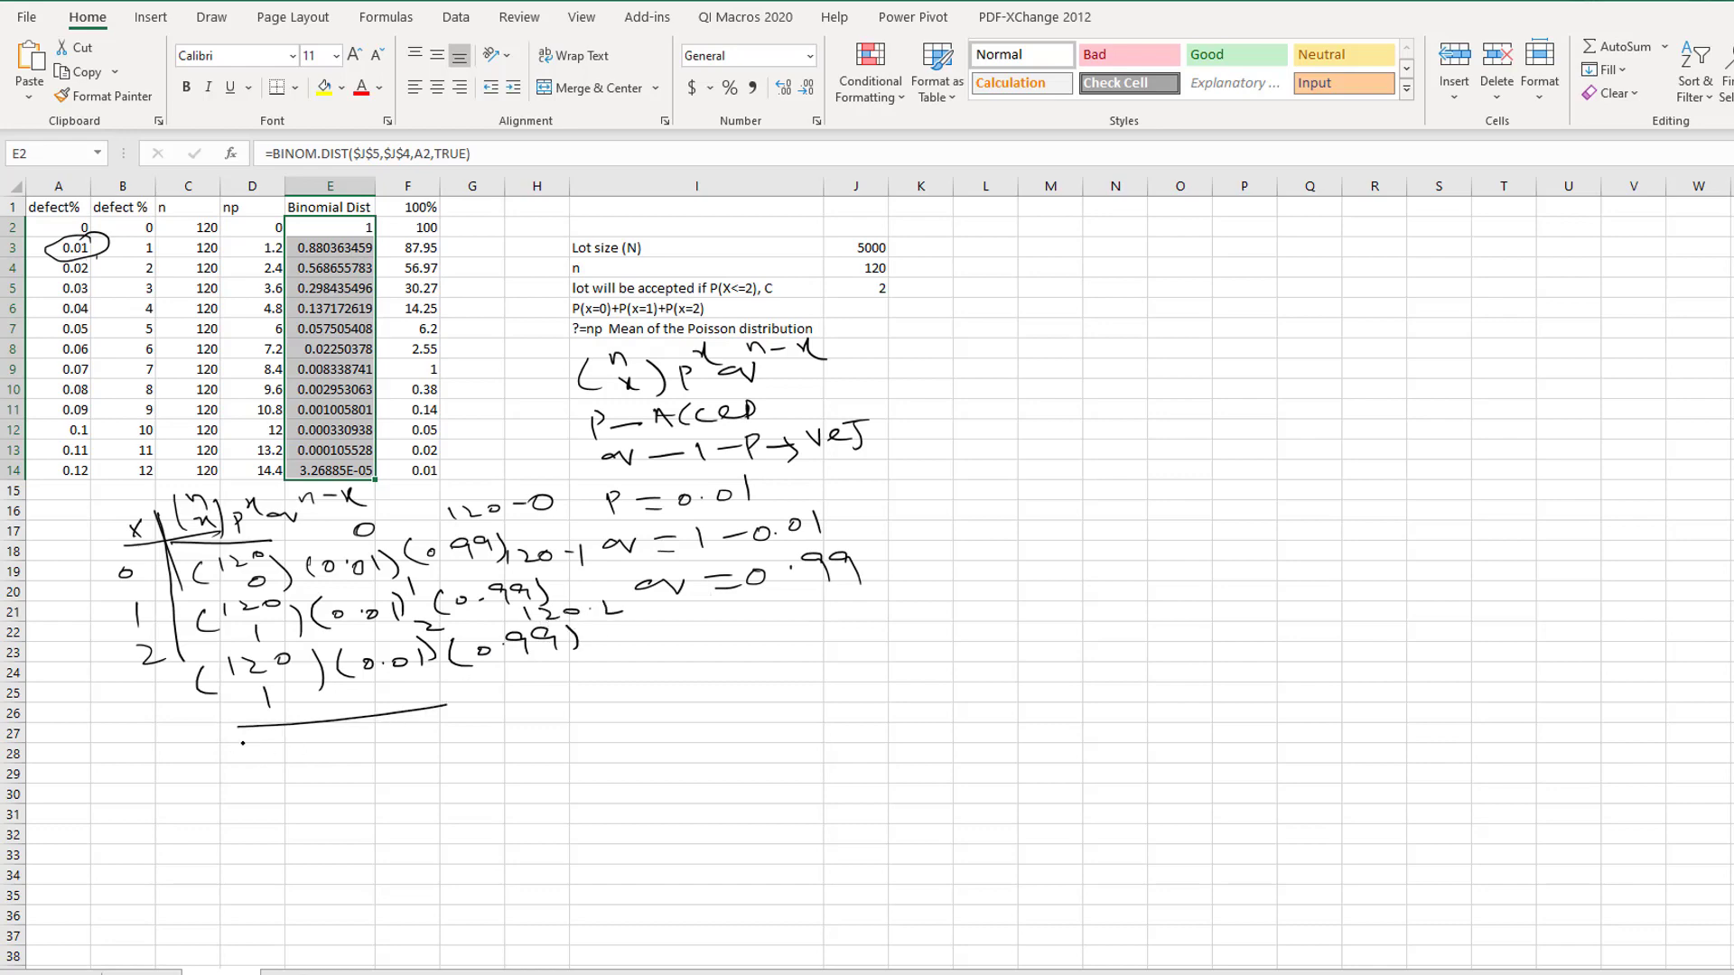
{"action": "left_click_drag", "start_coordinate": [206, 740], "coordinate": [244, 766]}
{"action": "mouse_move", "coordinate": [260, 752]}
{"action": "left_mouse_down"}
{"action": "mouse_move", "coordinate": [262, 770]}
{"action": "mouse_move", "coordinate": [287, 756]}
{"action": "left_mouse_up"}
{"action": "left_click_drag", "start_coordinate": [296, 746], "coordinate": [320, 755]}
{"action": "left_click", "coordinate": [349, 746]}
{"action": "mouse_move", "coordinate": [327, 733]}
{"action": "left_mouse_down"}
{"action": "mouse_move", "coordinate": [336, 760]}
{"action": "mouse_move", "coordinate": [375, 744]}
{"action": "left_mouse_up"}
{"action": "left_click_drag", "start_coordinate": [354, 756], "coordinate": [375, 754]}
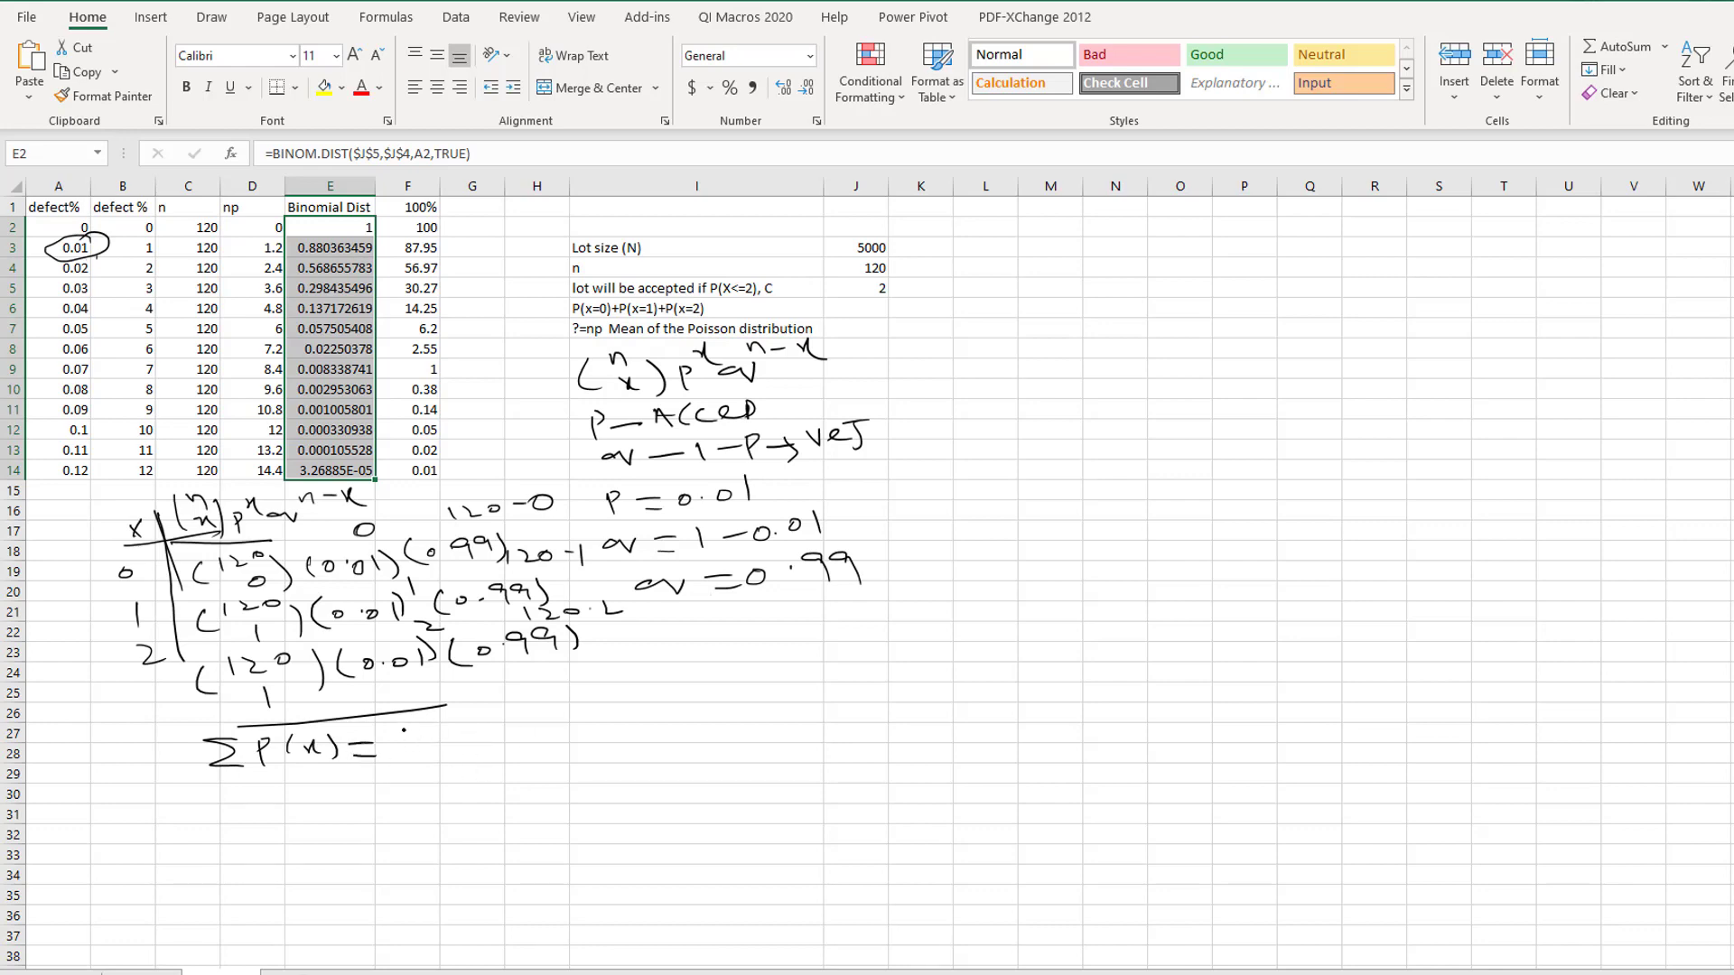
{"action": "left_click", "coordinate": [435, 740]}
{"action": "mouse_move", "coordinate": [408, 737]}
{"action": "left_mouse_down"}
{"action": "mouse_move", "coordinate": [571, 714]}
{"action": "mouse_move", "coordinate": [551, 724]}
{"action": "left_mouse_up"}
{"action": "left_click", "coordinate": [479, 329]}
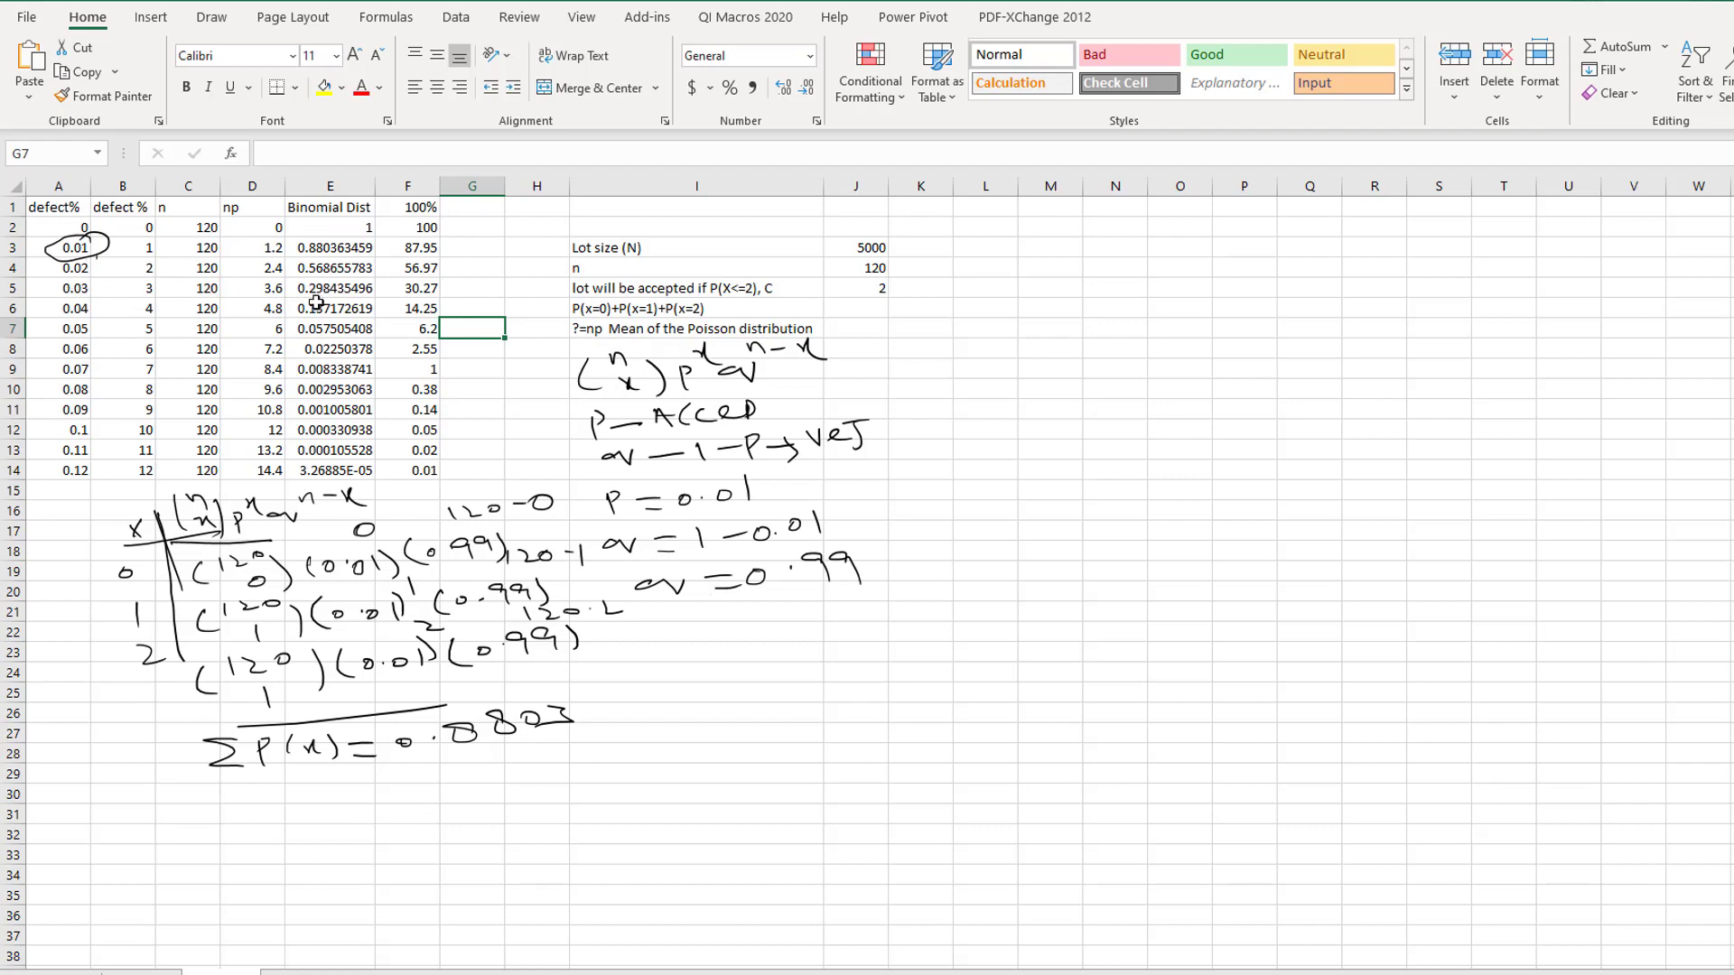
Step: Insert a scatter chart with smooth lines and markers plotting the Binomial Dist values in E1:E14 against defect% in A1:A14
{"action": "left_click_drag", "start_coordinate": [66, 210], "coordinate": [74, 470]}
{"action": "left_click_drag", "start_coordinate": [346, 217], "coordinate": [339, 471]}
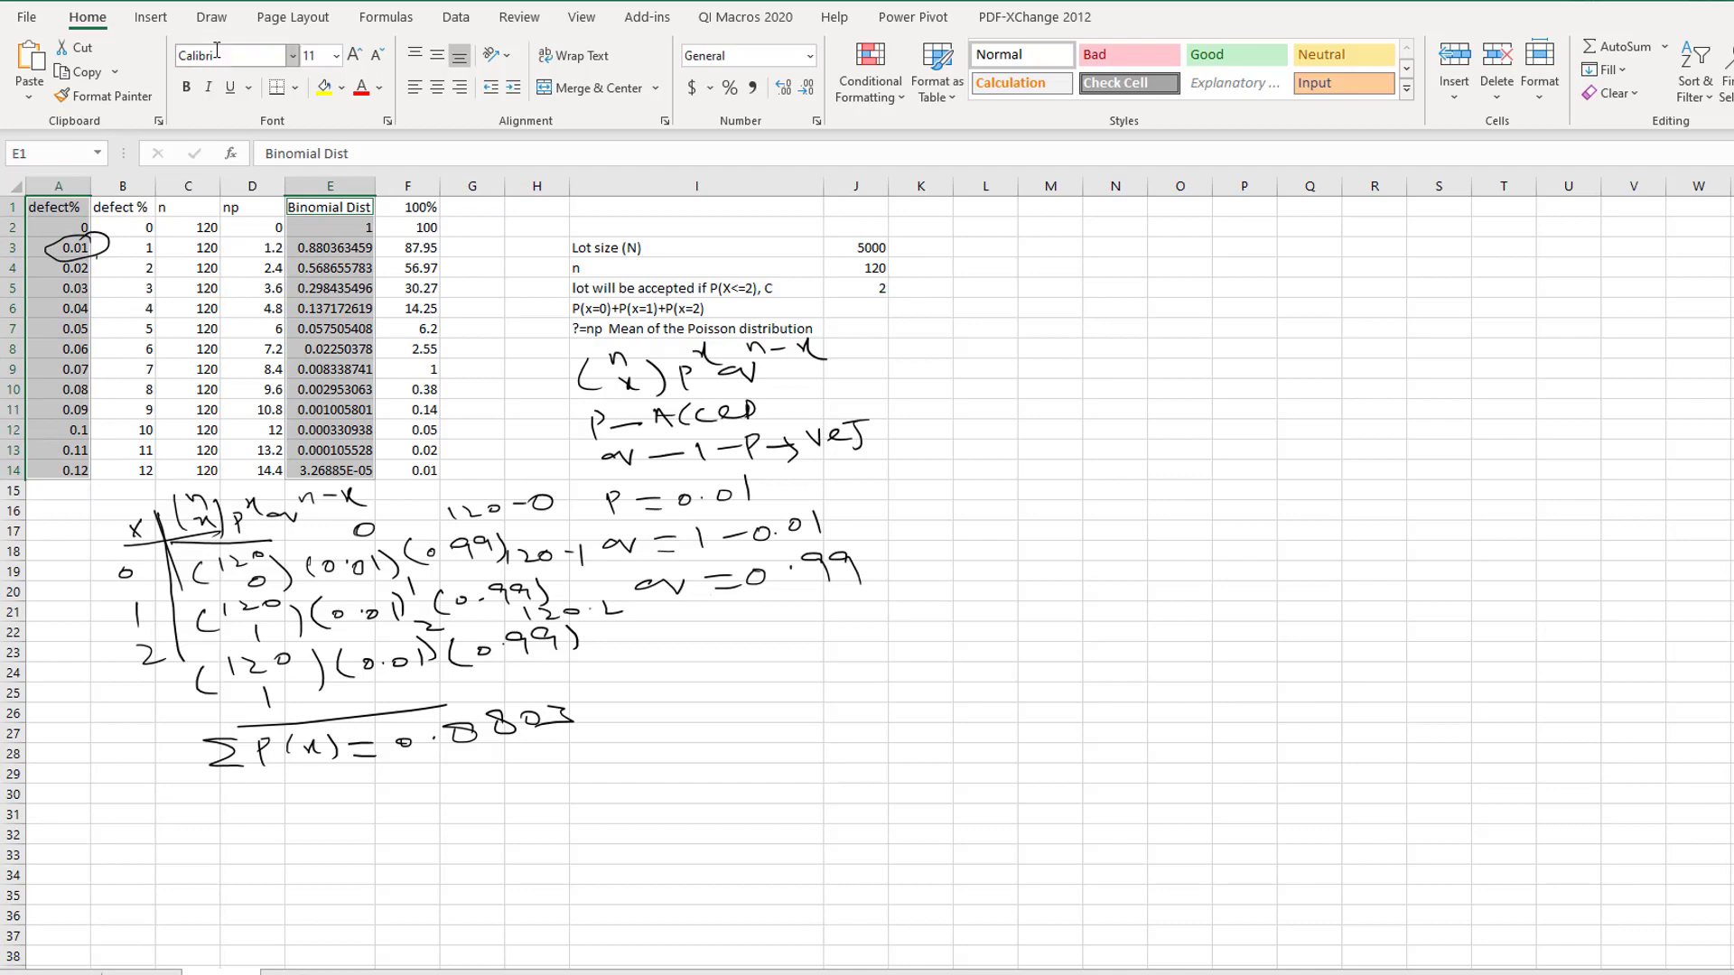
{"action": "left_click", "coordinate": [151, 17]}
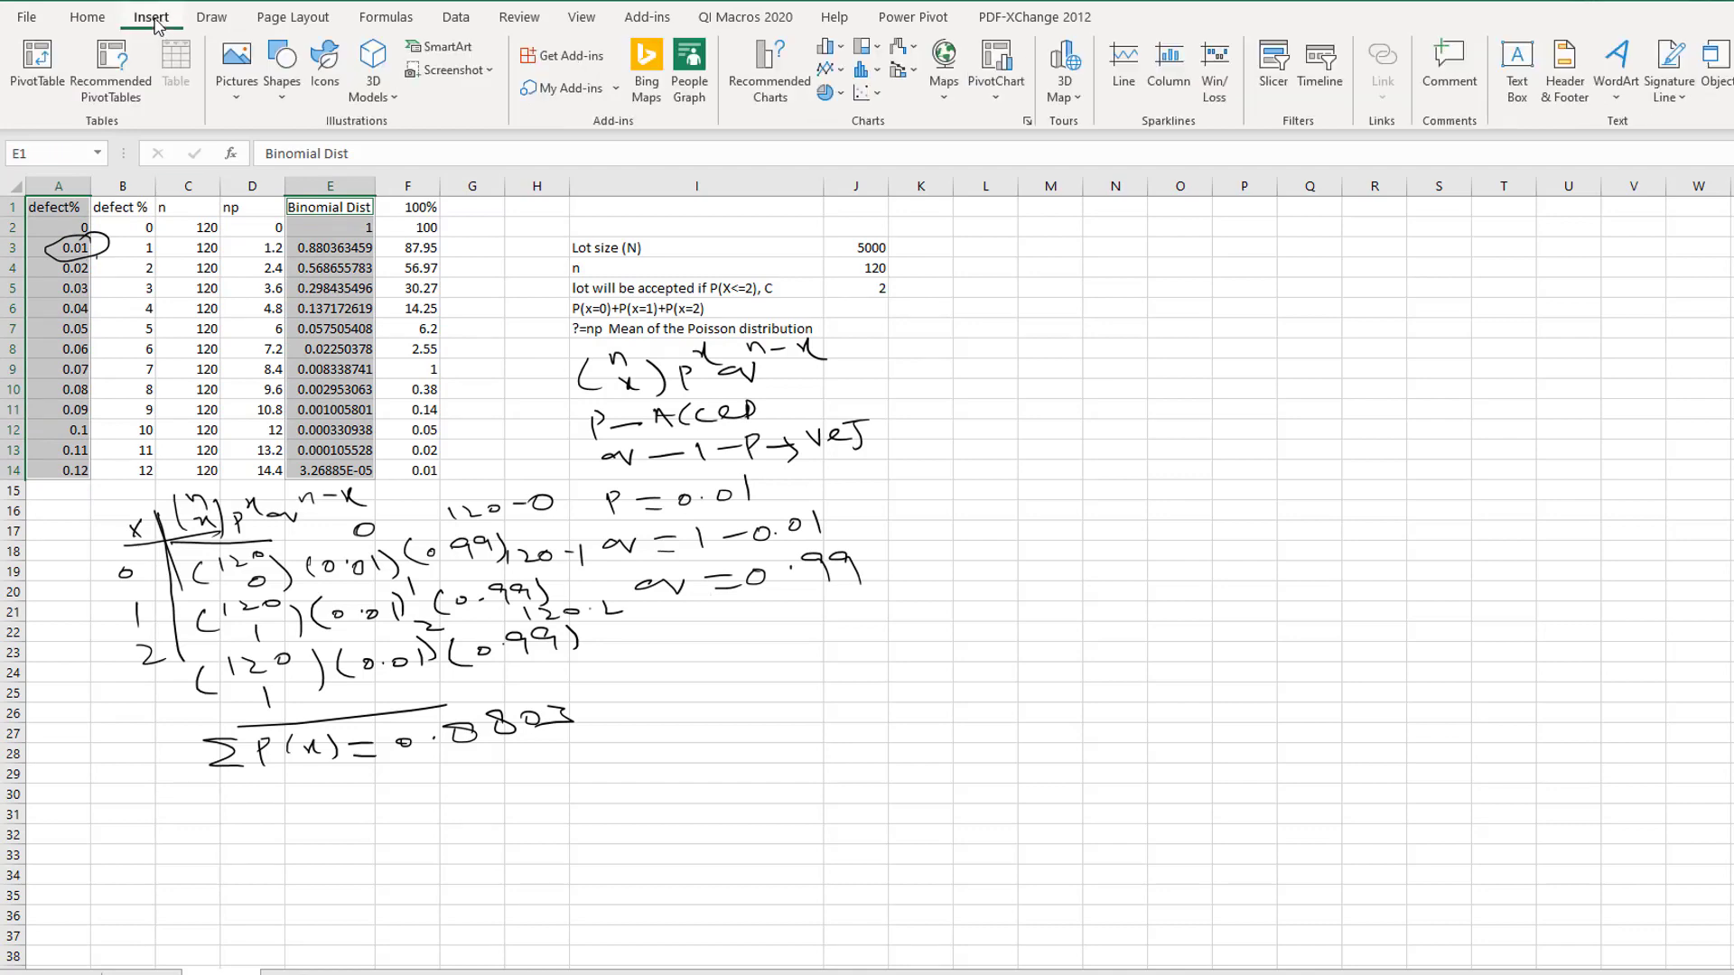
{"action": "left_click", "coordinate": [847, 76]}
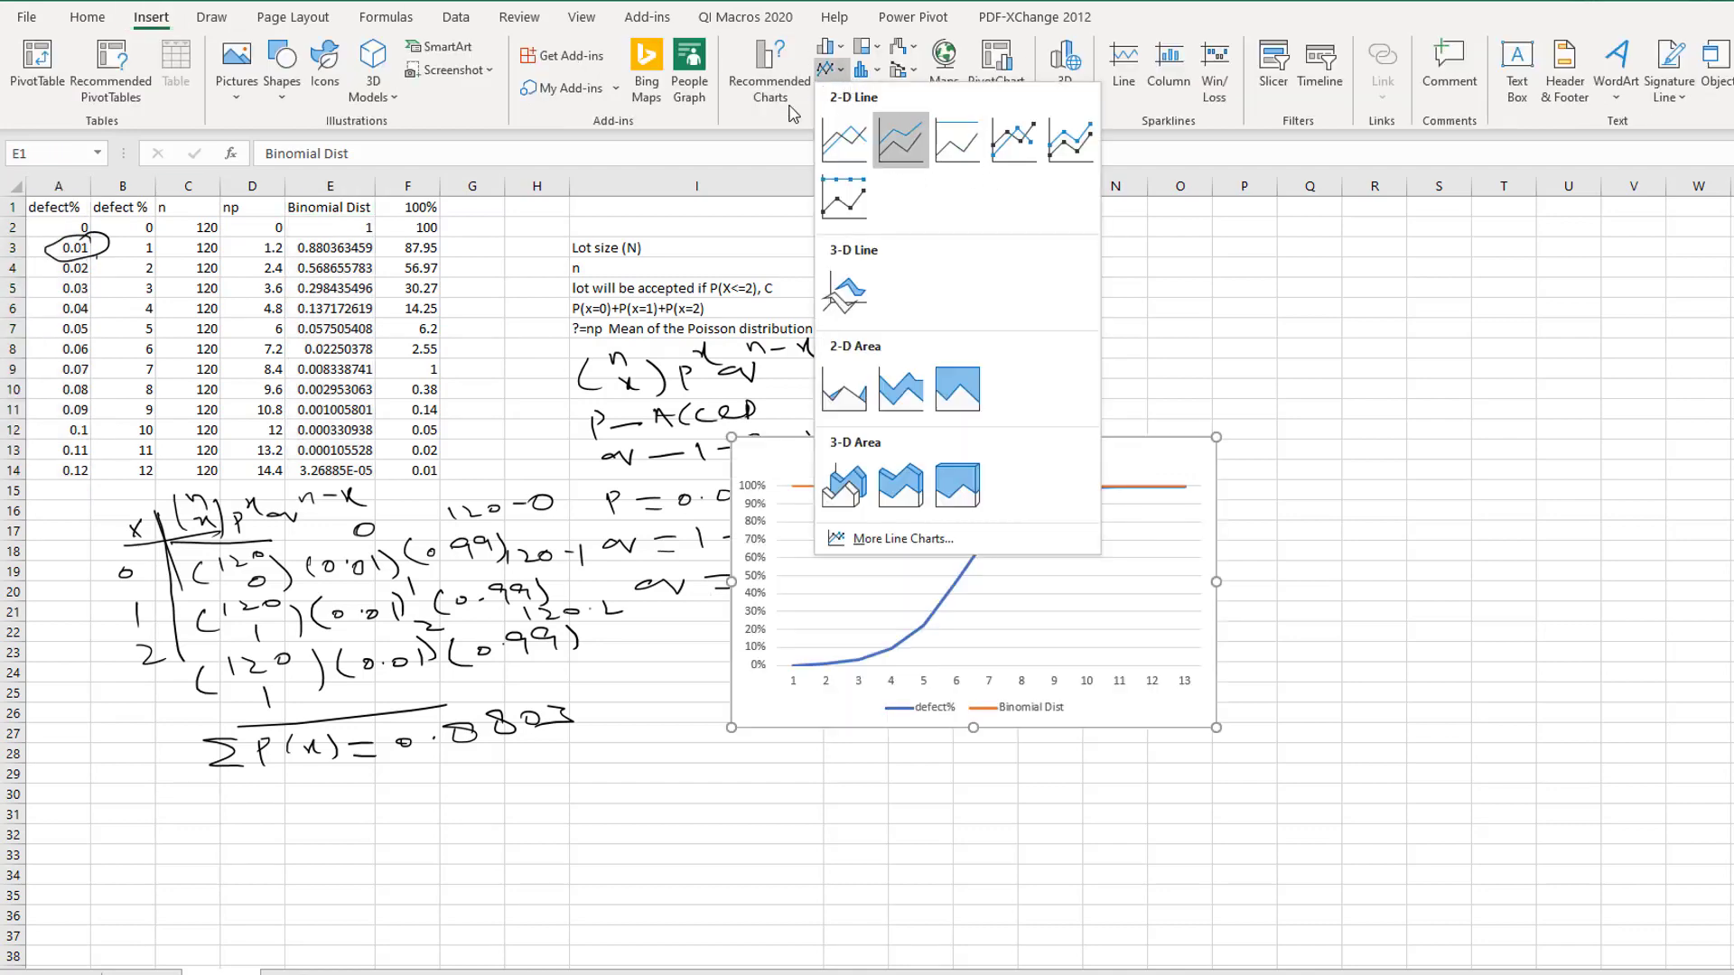
{"action": "left_click", "coordinate": [782, 125]}
{"action": "left_click", "coordinate": [876, 97]}
{"action": "left_click", "coordinate": [953, 167]}
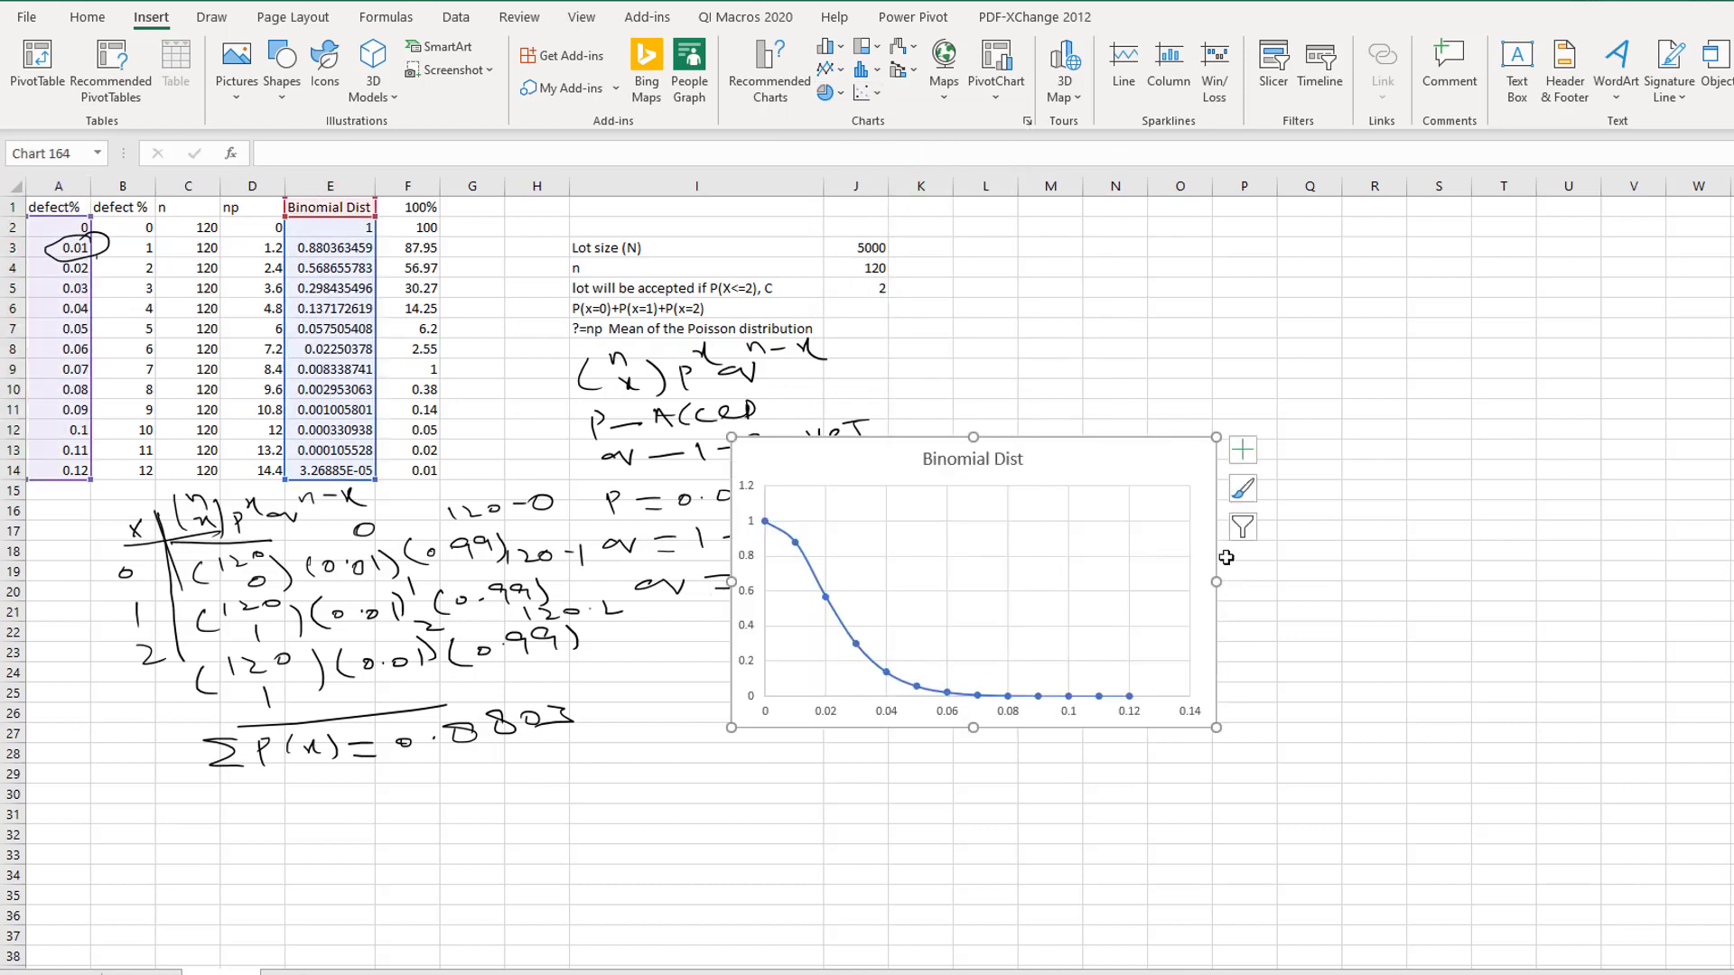
Step: Add axis titles to the Binomial Dist chart and name the horizontal axis "defect"
{"action": "left_click", "coordinate": [1243, 450]}
{"action": "left_click", "coordinate": [1325, 495]}
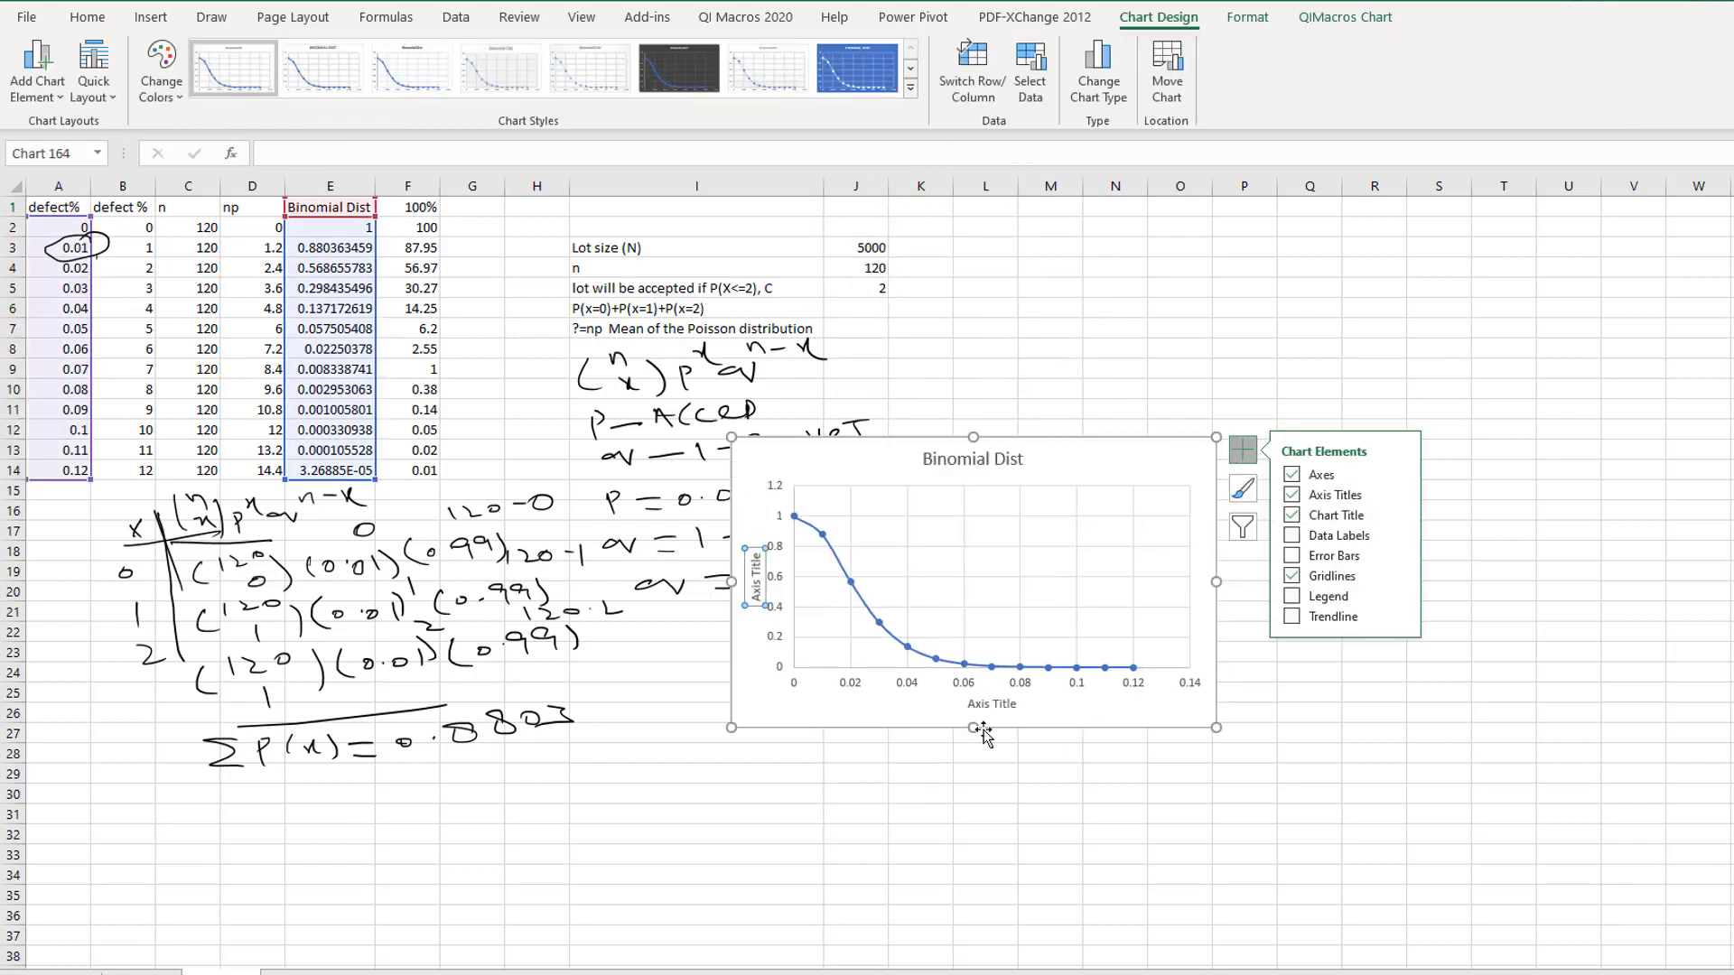
{"action": "left_click", "coordinate": [1012, 705]}
{"action": "triple_click", "coordinate": [1018, 704]}
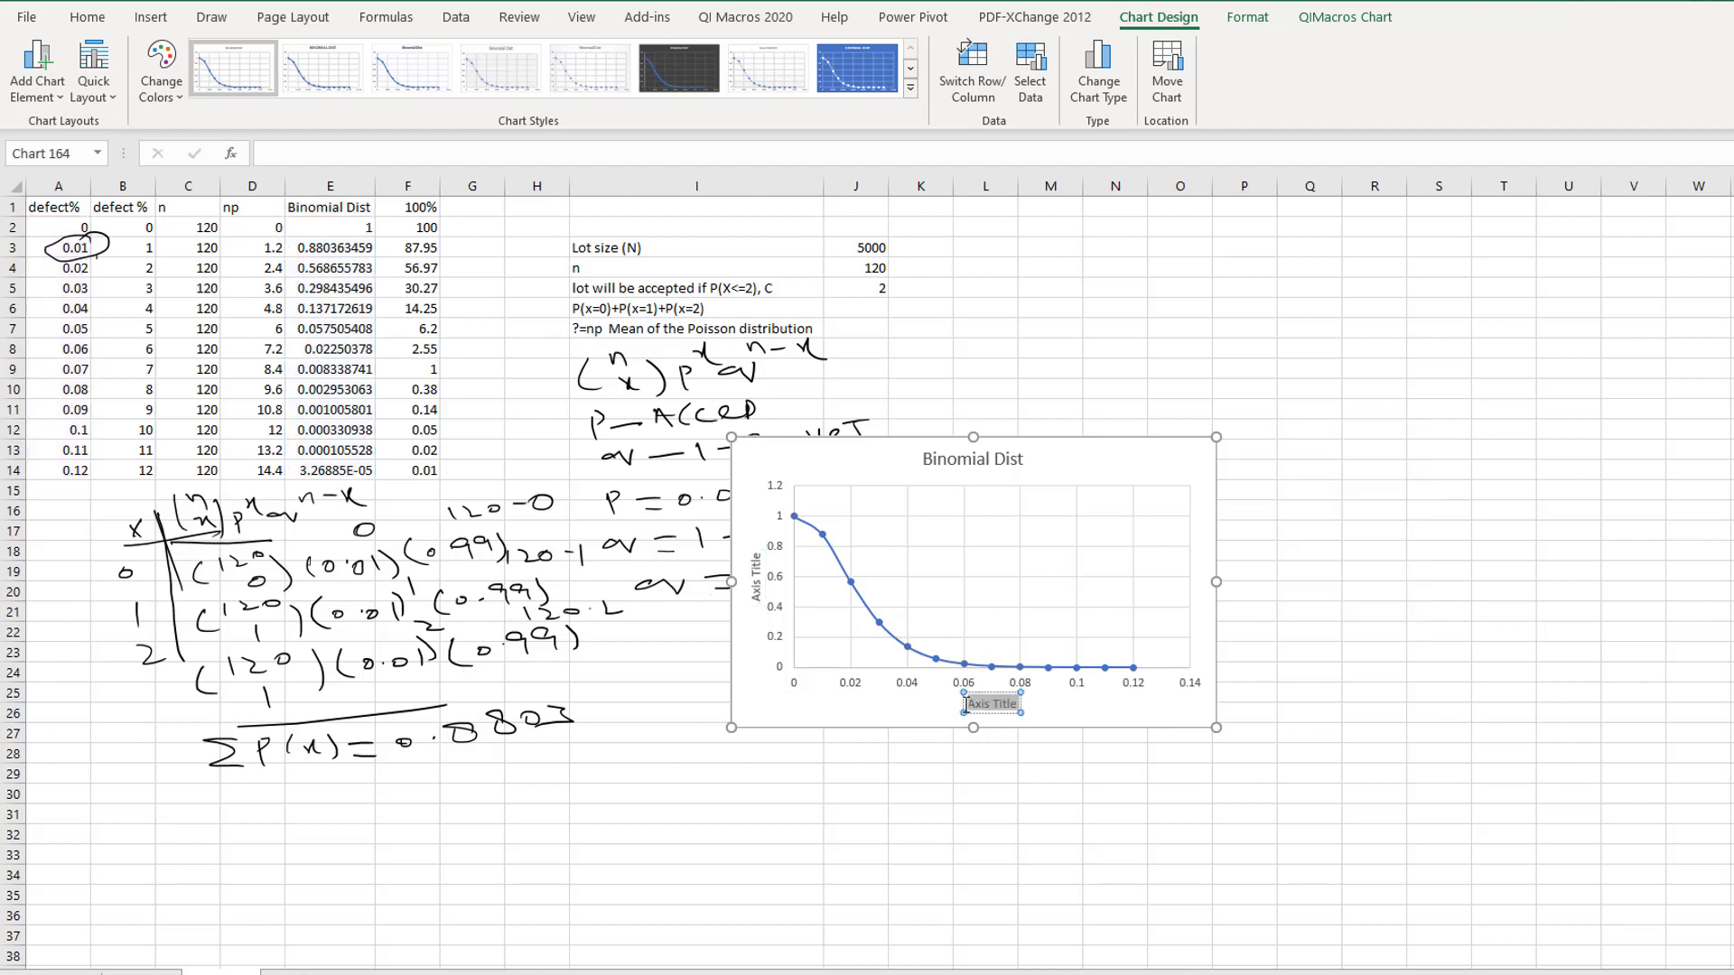
{"action": "type", "text": "defect"}
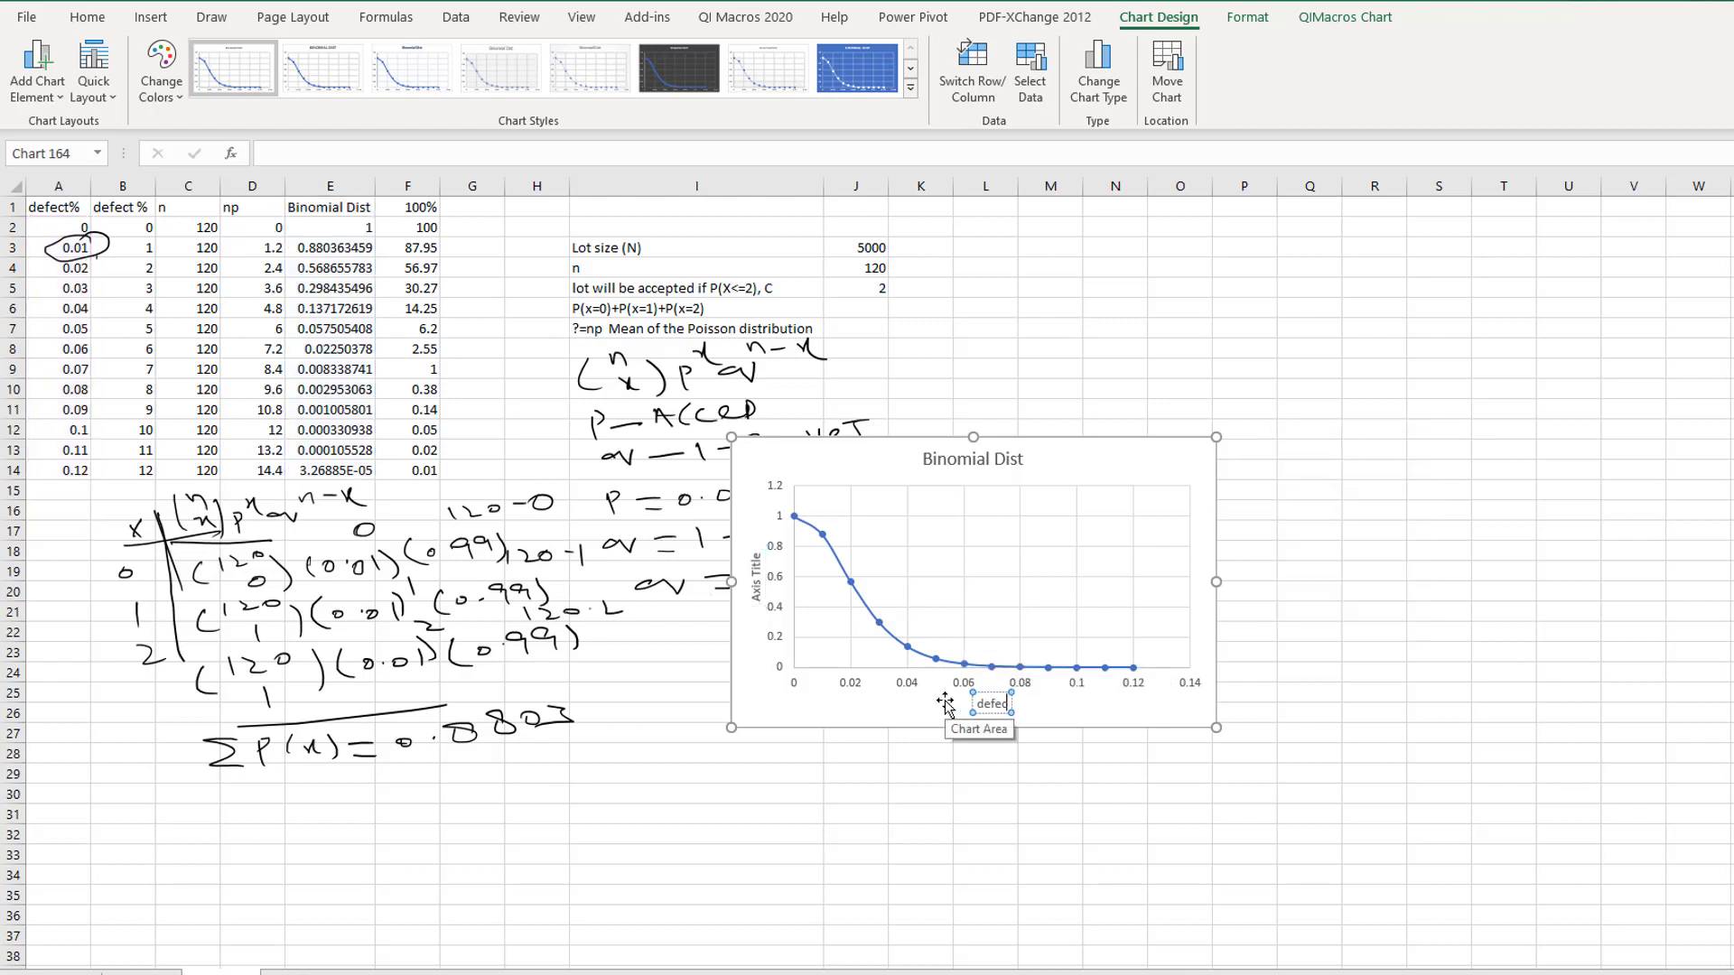
Step: Name the chart's vertical axis "acceptance proba" and move the chart slightly down and to the left
{"action": "left_click", "coordinate": [754, 582]}
{"action": "left_click", "coordinate": [757, 556]}
{"action": "key", "text": "BackSpace"}
{"action": "key", "text": "BackSpace"}
{"action": "key", "text": "BackSpace"}
{"action": "key", "text": "BackSpace"}
{"action": "key", "text": "BackSpace"}
{"action": "key", "text": "BackSpace"}
{"action": "key", "text": "BackSpace"}
{"action": "key", "text": "BackSpace"}
{"action": "key", "text": "BackSpace"}
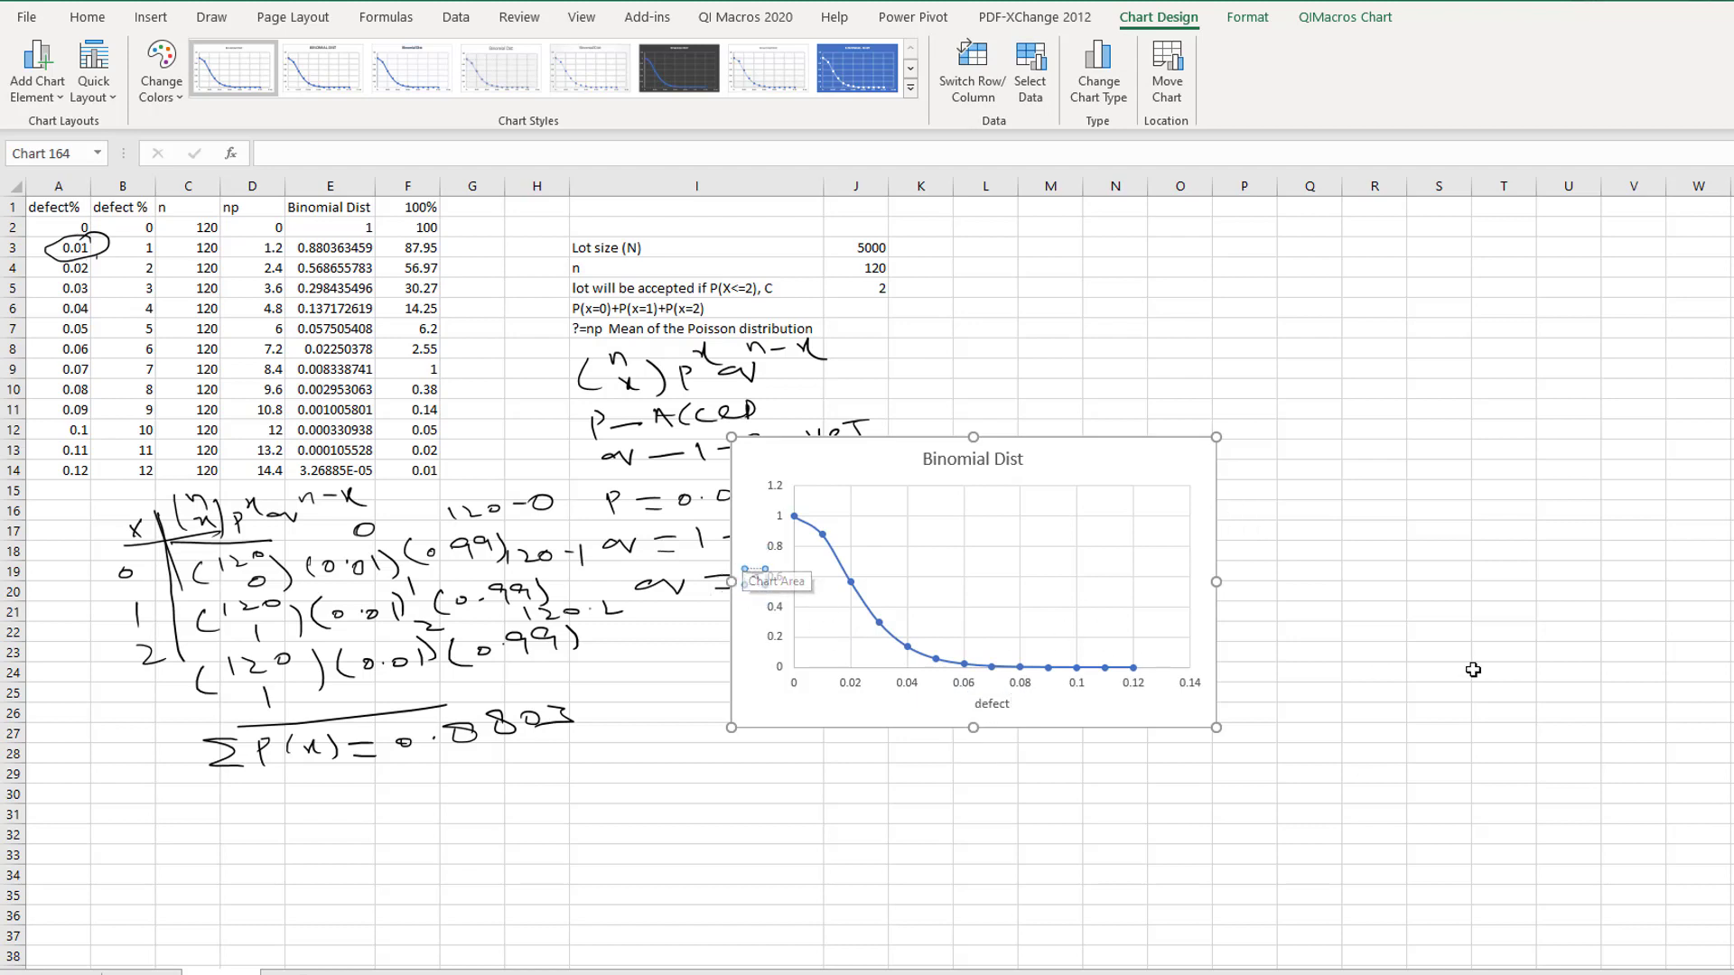
{"action": "type", "text": "acc"}
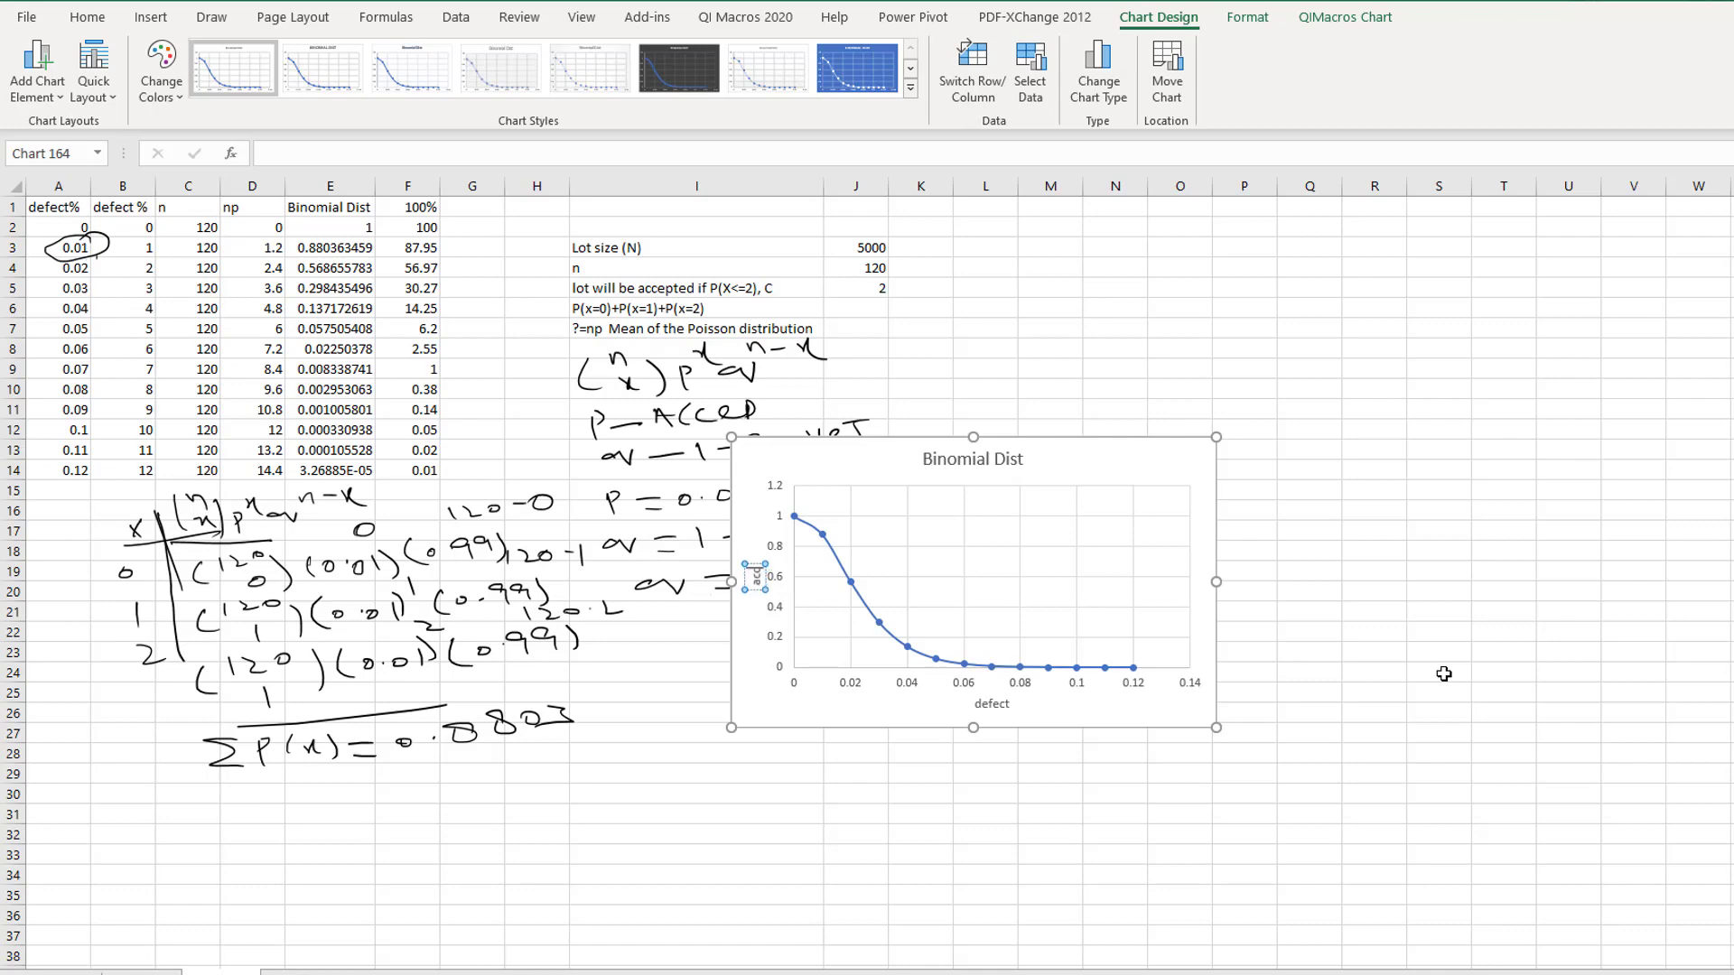
{"action": "type", "text": "eptance proba"}
{"action": "left_click", "coordinate": [1004, 831]}
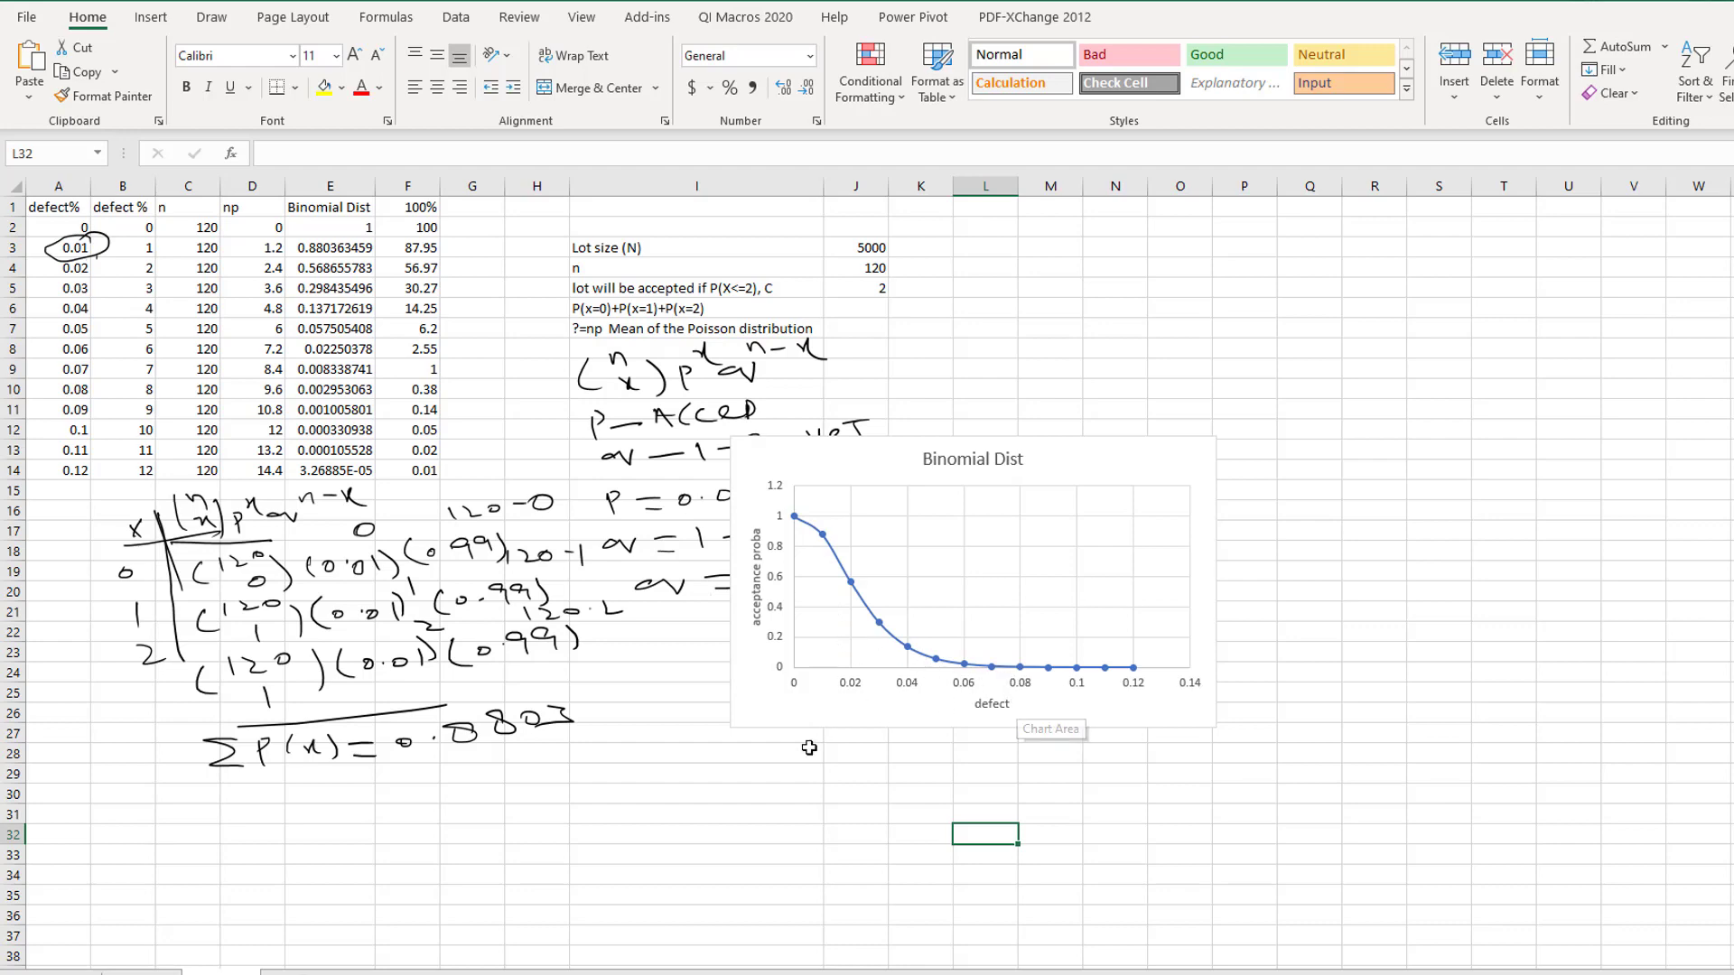
{"action": "left_click_drag", "start_coordinate": [838, 456], "coordinate": [808, 478]}
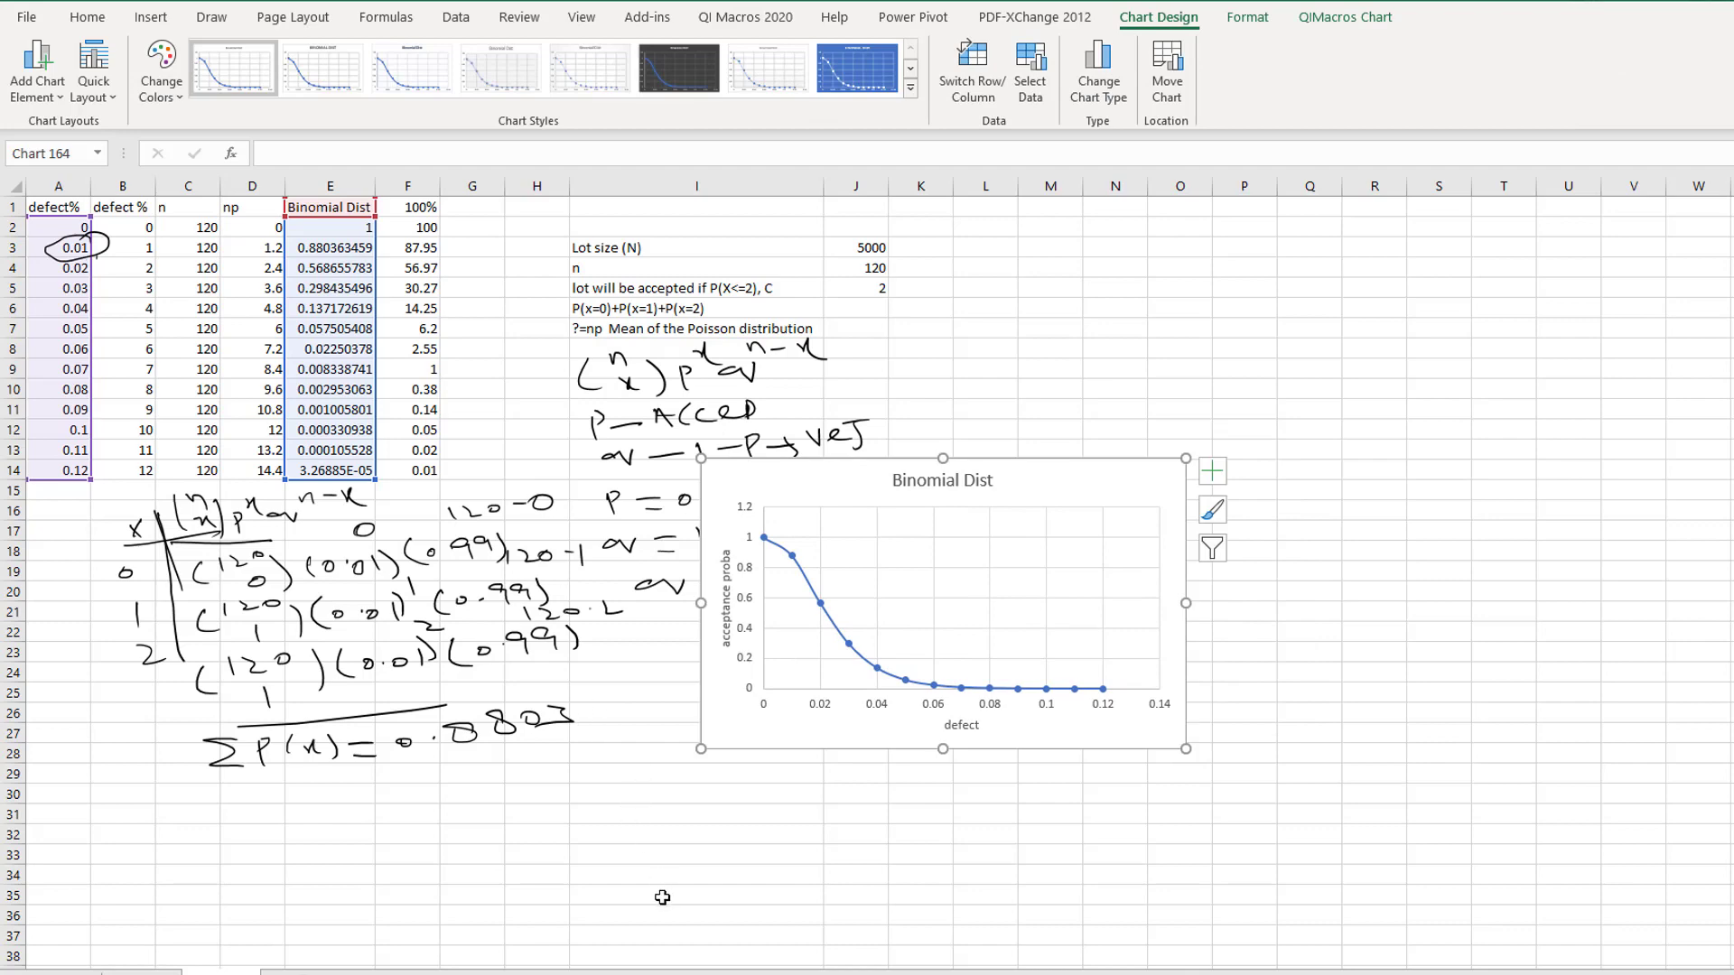